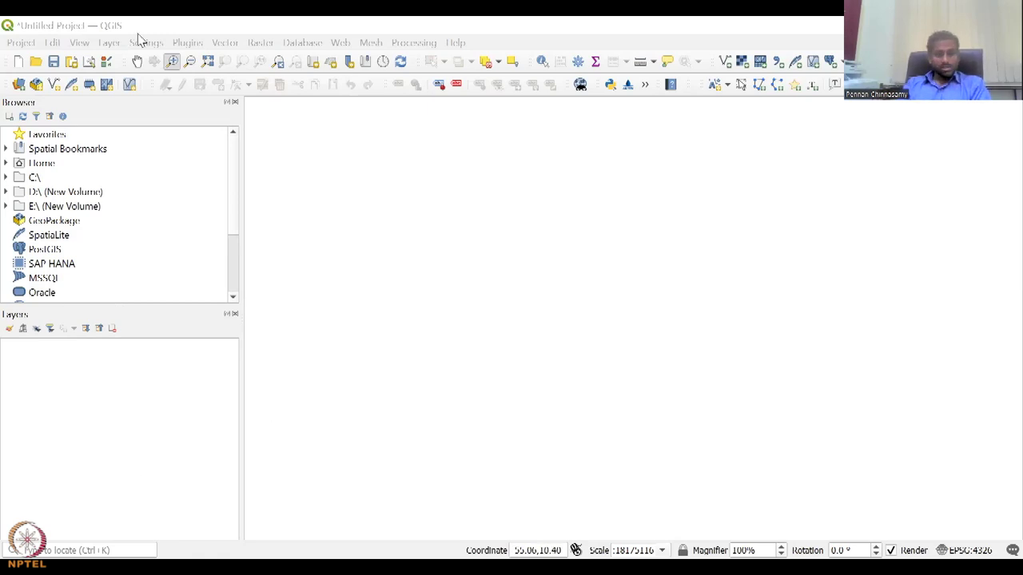
# - Dock the Annotations toolbar vertically beside the Browser panel and return it to the upper toolbar row
pyautogui.click(181, 24)
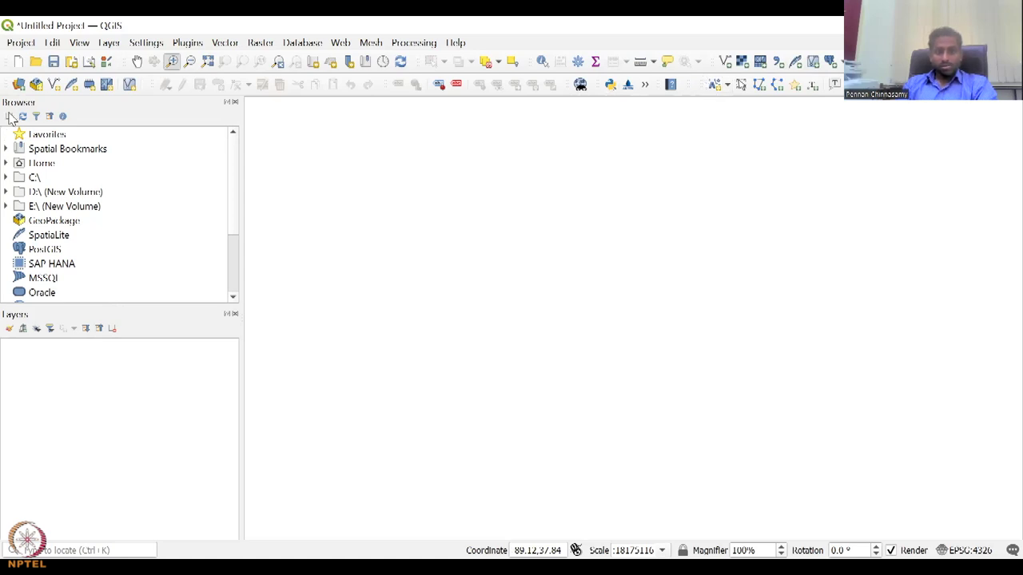
pyautogui.moveTo(11, 118); pyautogui.dragTo(12, 120)
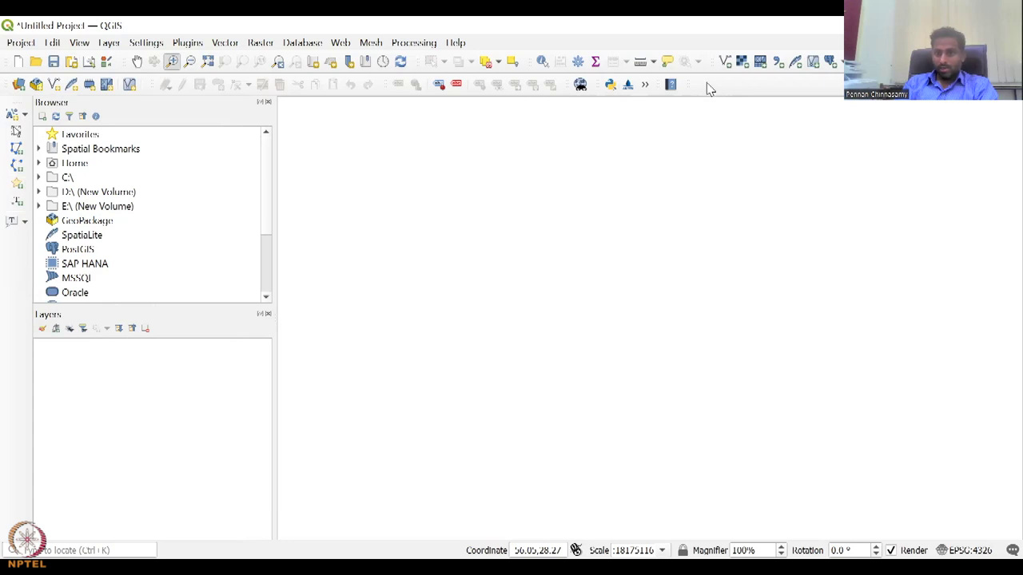
pyautogui.moveTo(707, 86); pyautogui.dragTo(704, 85)
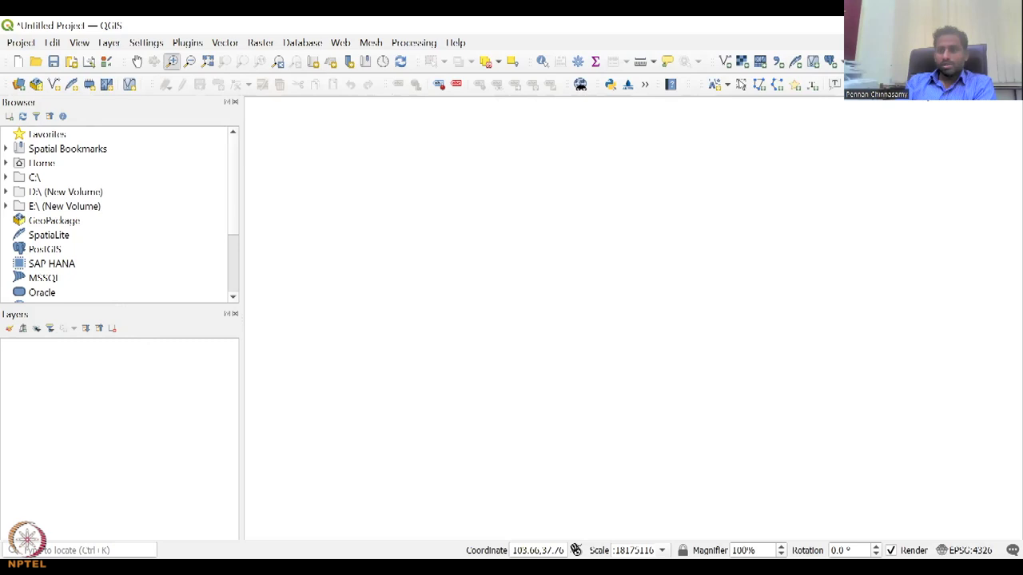
# - Hide the Layers panel and show it again
pyautogui.rightClick(594, 83)
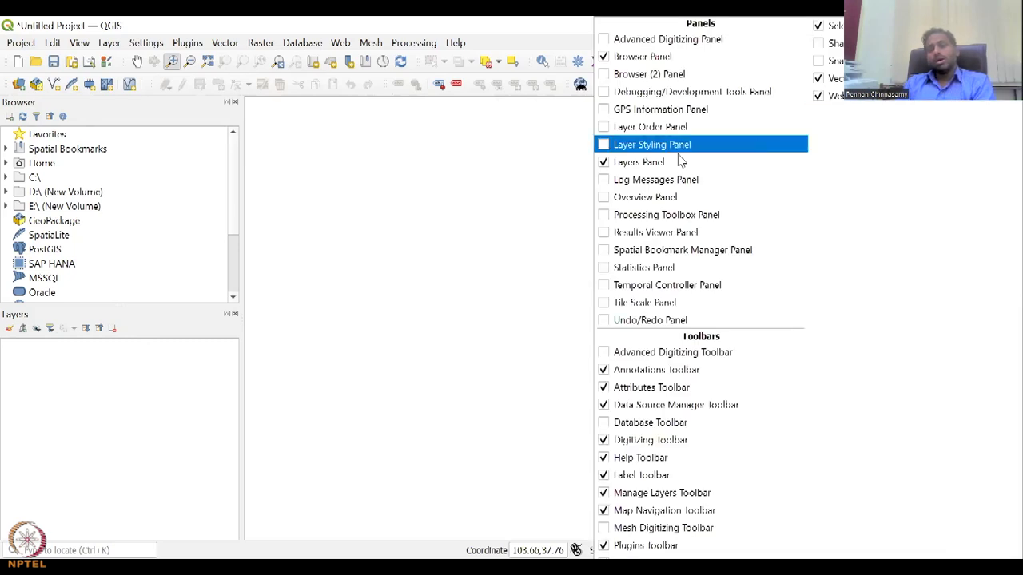
pyautogui.click(651, 162)
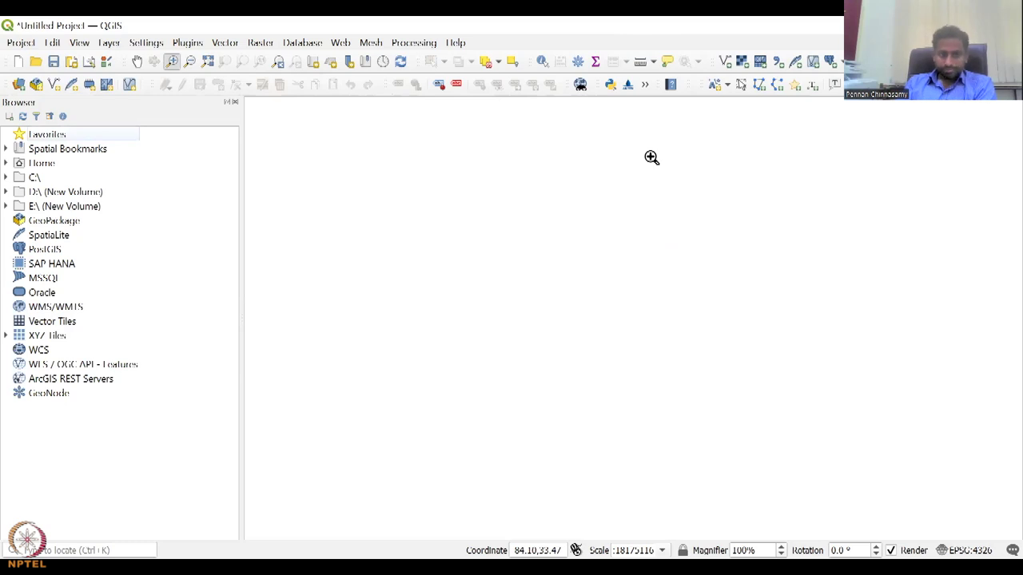
pyautogui.rightClick(594, 83)
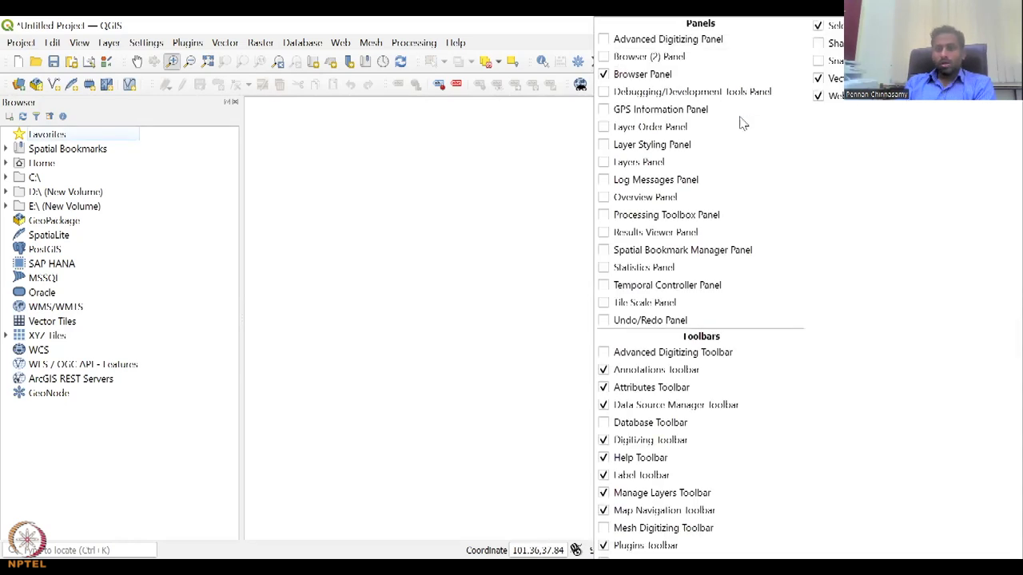
pyautogui.click(689, 163)
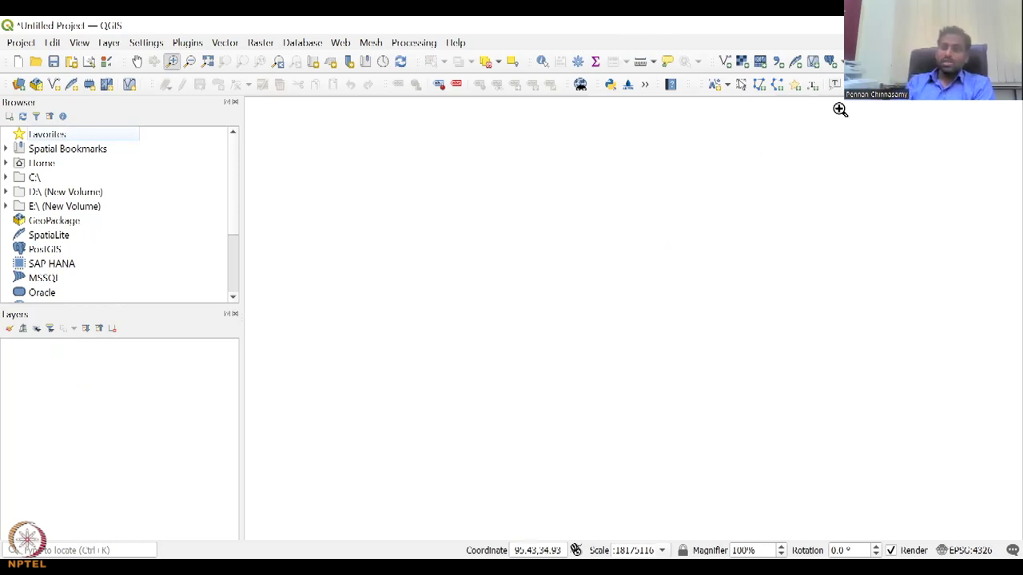
# - Show the Mesh Digitizing Toolbar, place it within the existing toolbar rows, and hide it again
pyautogui.rightClick(594, 83)
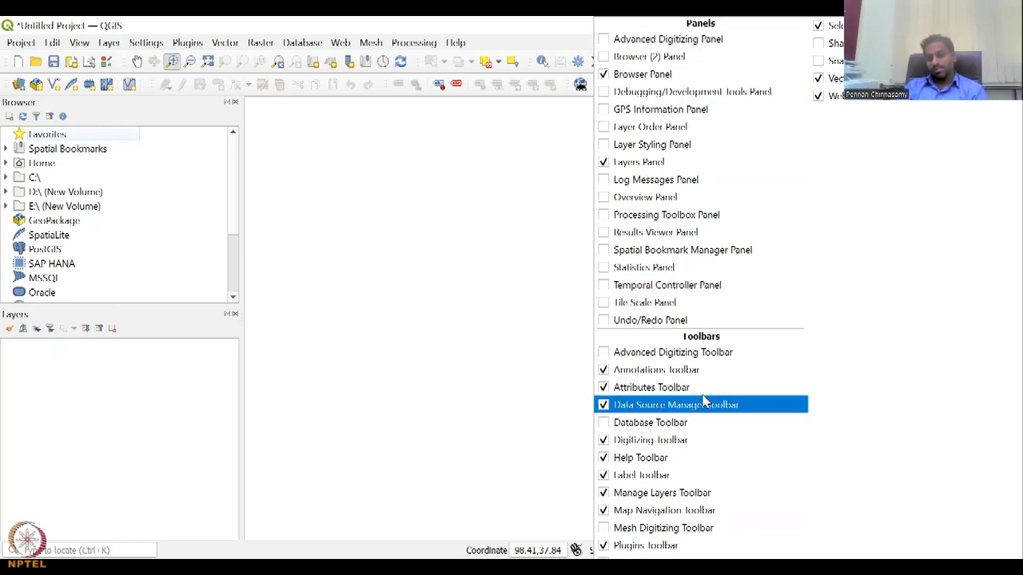
pyautogui.click(685, 528)
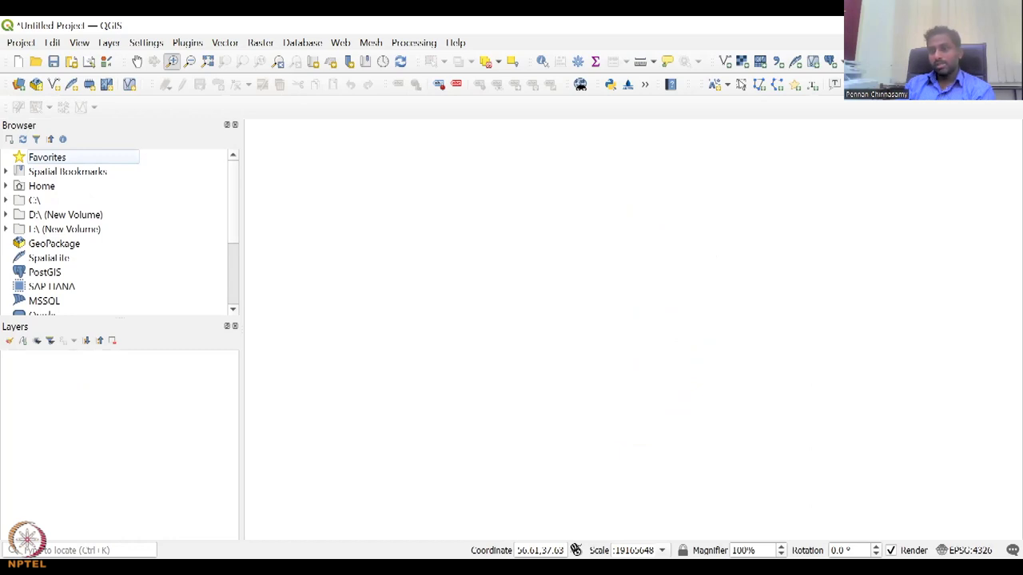
pyautogui.click(860, 411)
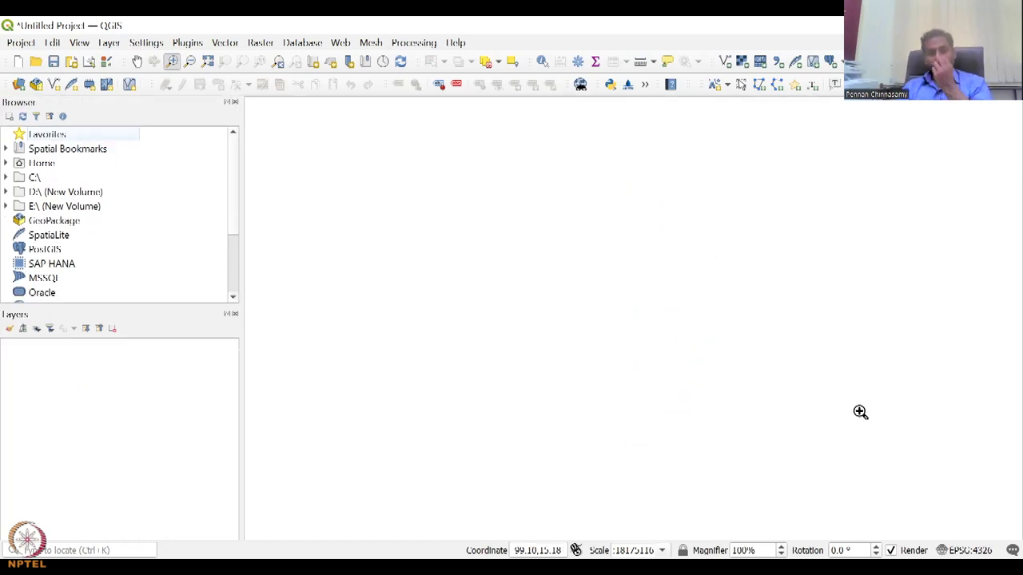
pyautogui.rightClick(922, 84)
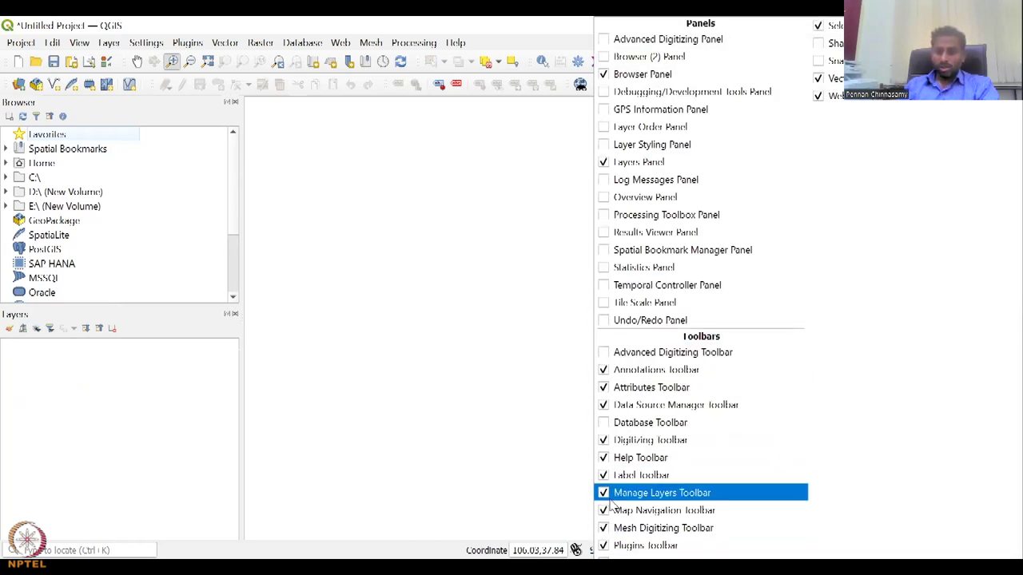
pyautogui.click(605, 534)
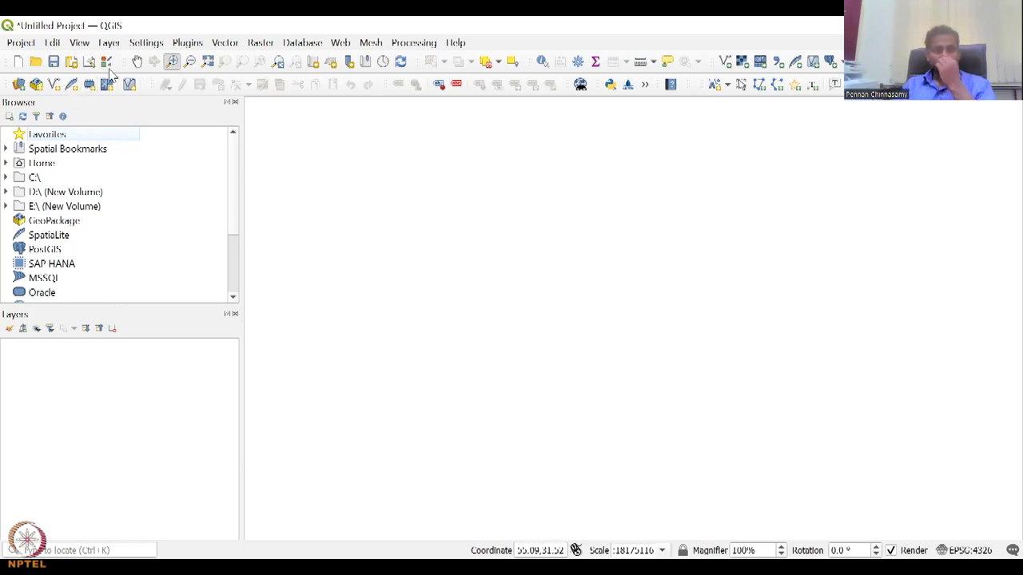
# - Activate the Pan Map tool and narrow the Browser and Layers panels to enlarge the map canvas
pyautogui.click(137, 62)
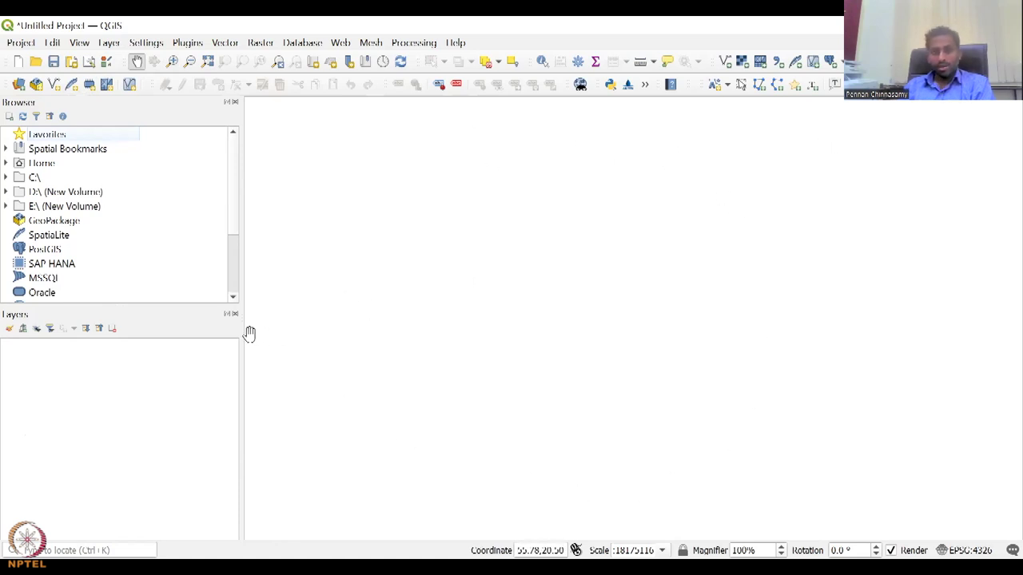
pyautogui.moveTo(242, 277); pyautogui.dragTo(35, 294)
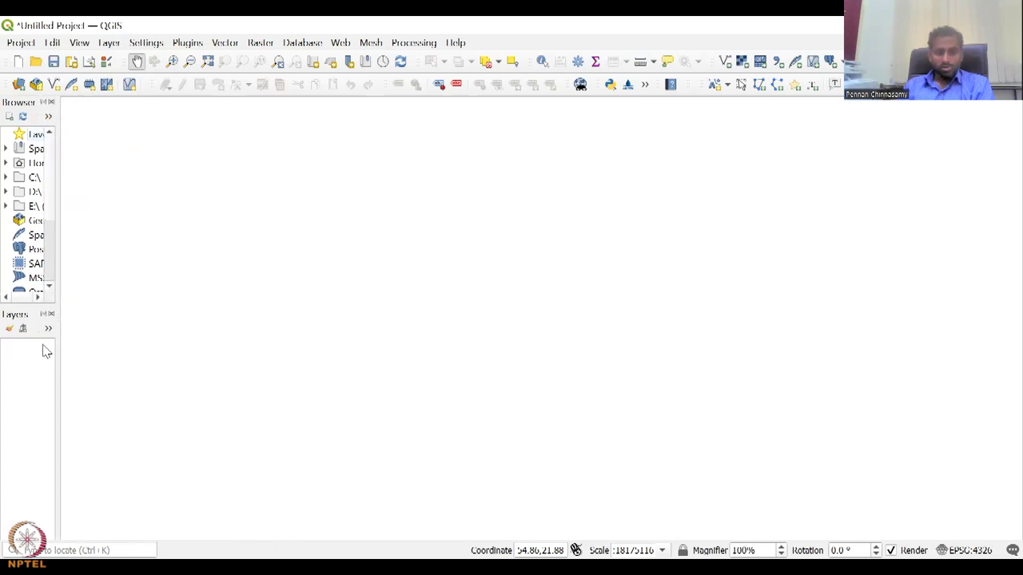
pyautogui.moveTo(56, 309); pyautogui.dragTo(100, 306)
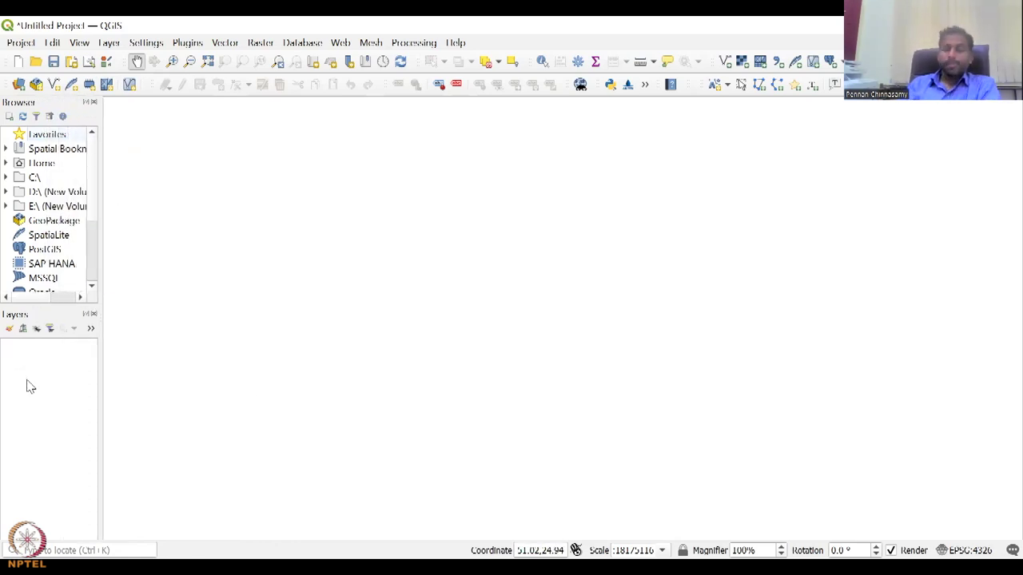
# - Open the Data Source Manager for vector layers and examine its data source types and encoding choices
pyautogui.click(727, 66)
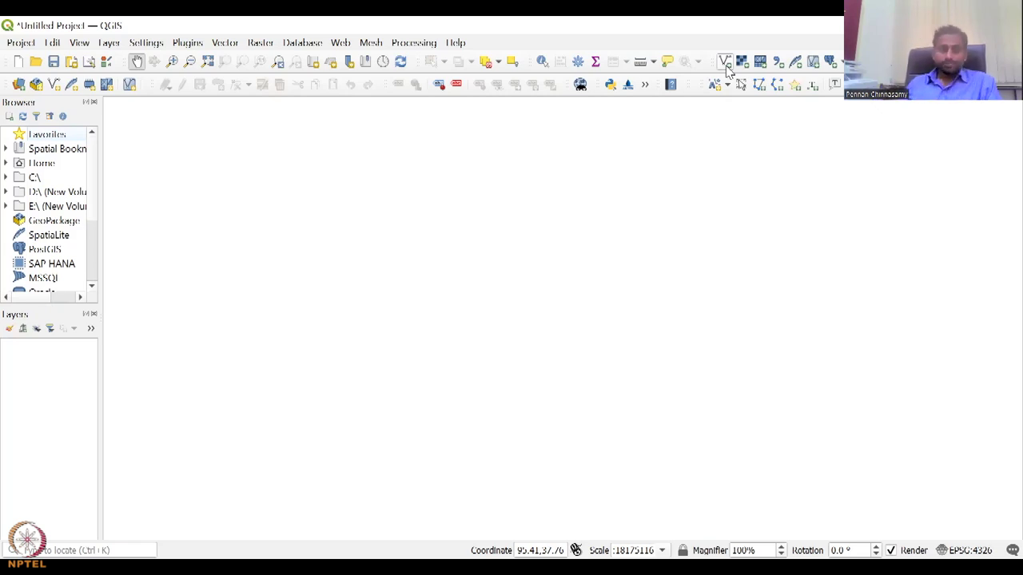
pyautogui.click(725, 65)
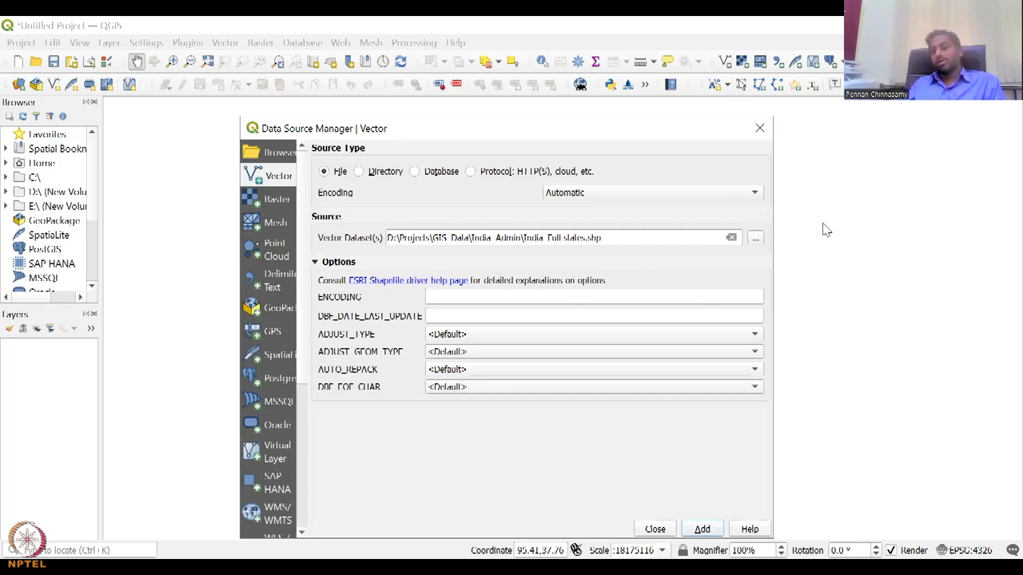
pyautogui.click(759, 130)
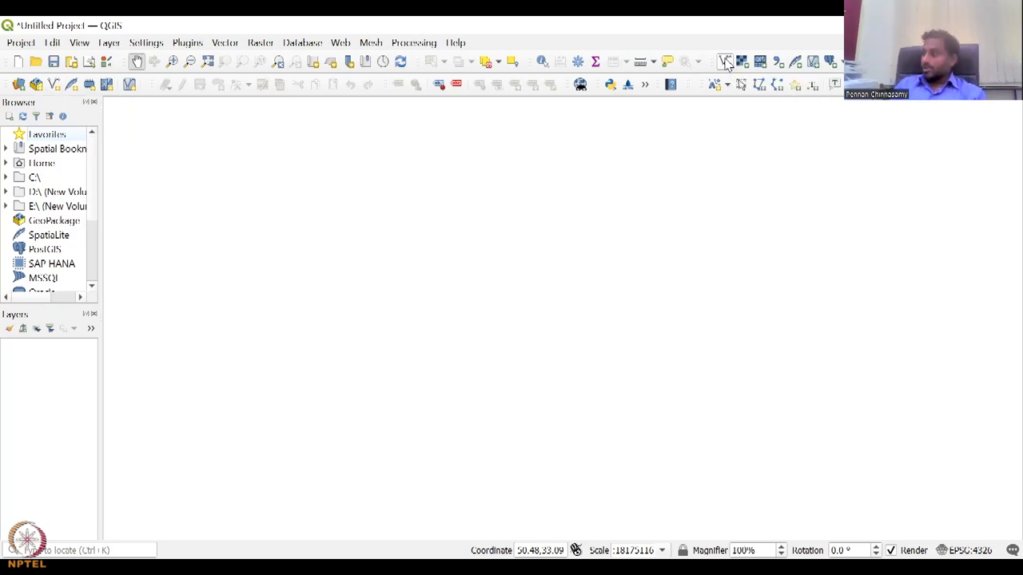
pyautogui.click(725, 62)
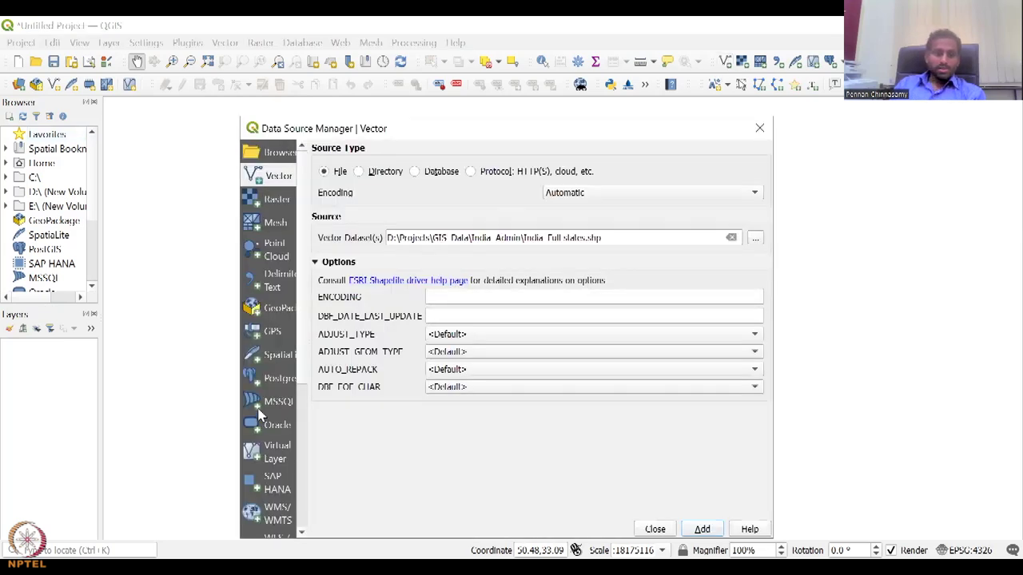
pyautogui.scroll(-2, 258, 409)
pyautogui.scroll(-1, 288, 511)
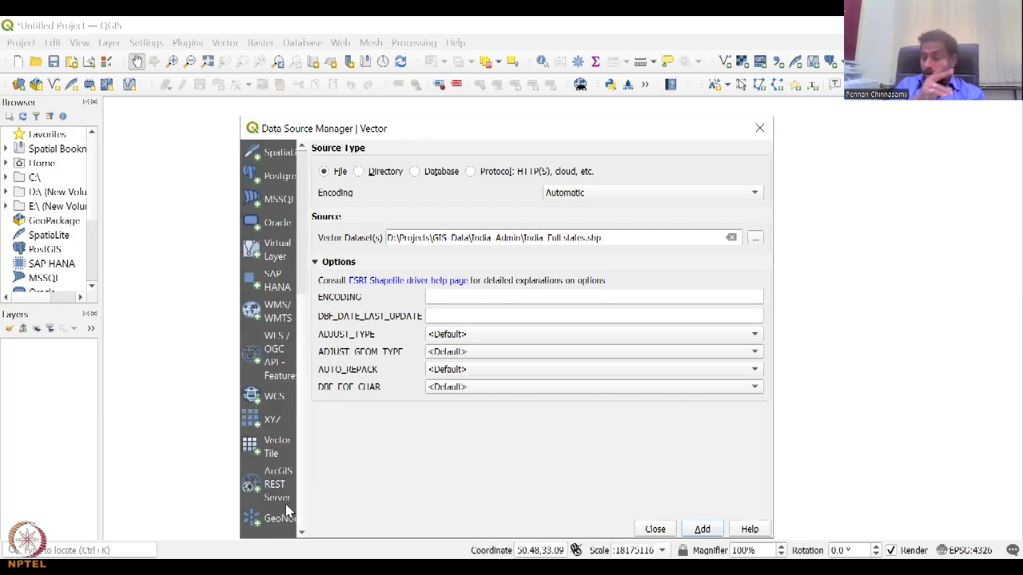
pyautogui.scroll(3, 288, 511)
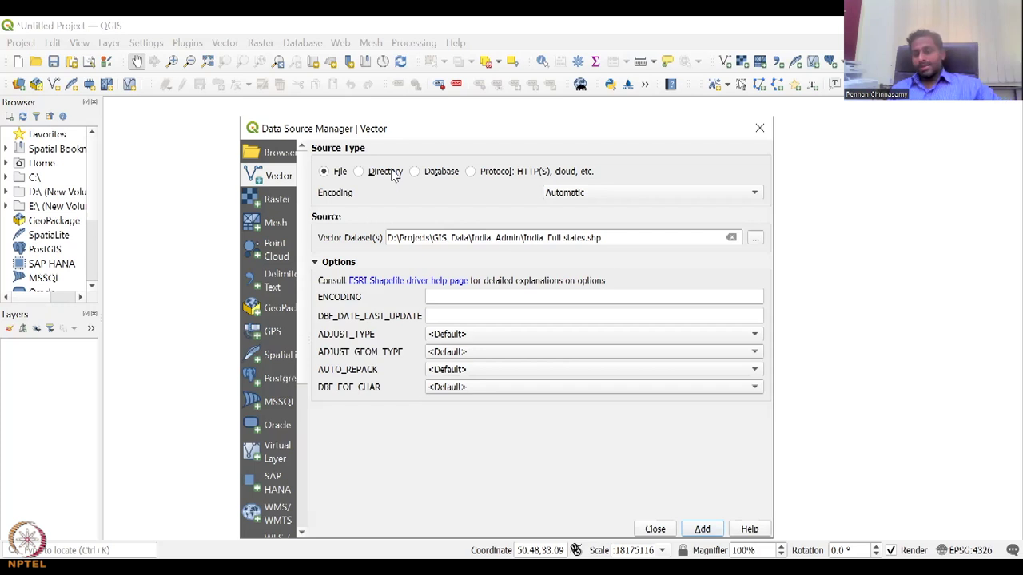
pyautogui.click(735, 200)
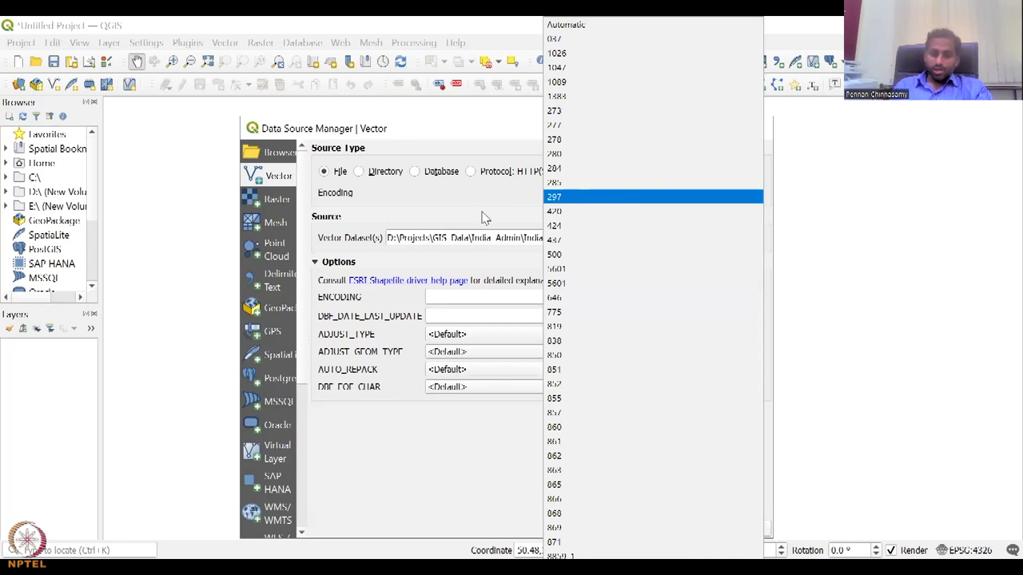
pyautogui.click(466, 238)
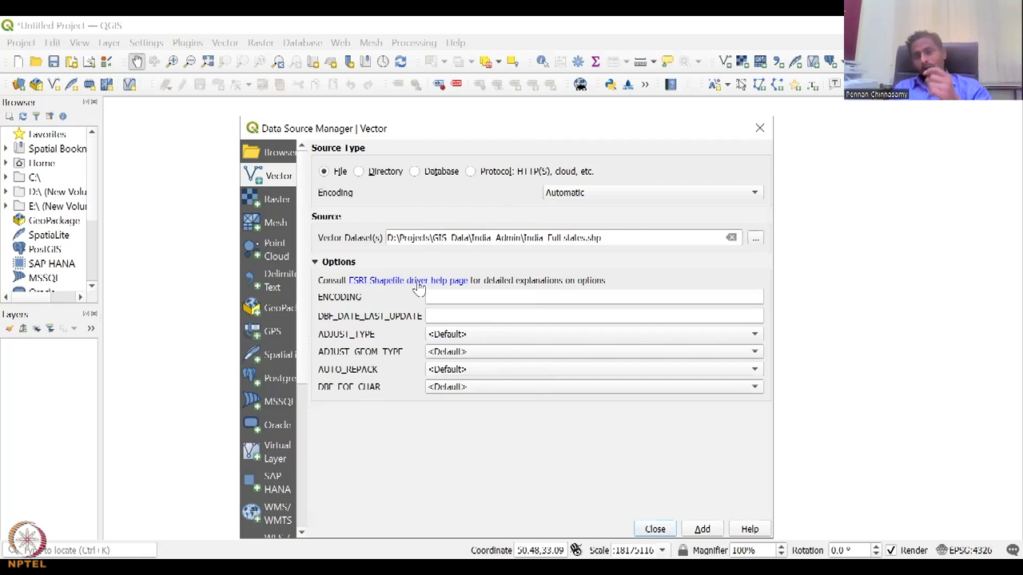
# - Clear the vector dataset path and browse the India_Admin folder for a dataset
pyautogui.moveTo(616, 237); pyautogui.dragTo(392, 238)
pyautogui.press('BackSpace')
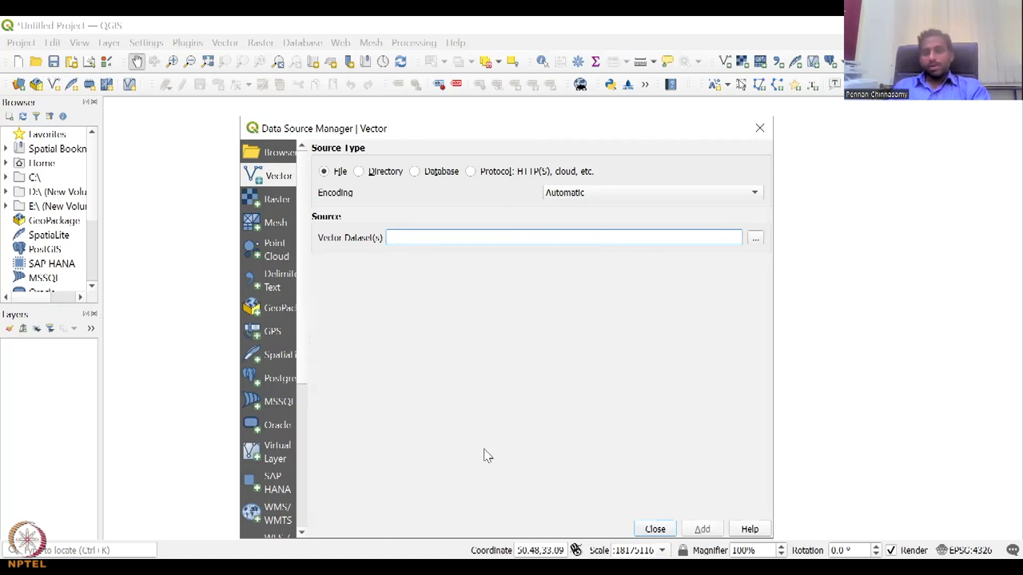
pyautogui.click(758, 248)
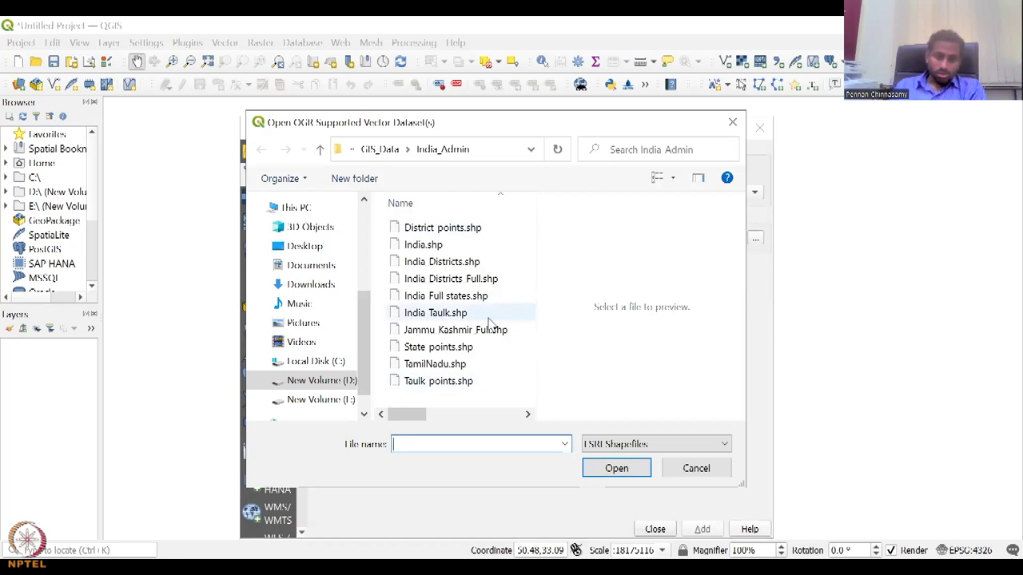
pyautogui.hscroll(2, 520, 308)
pyautogui.hscroll(-2, 504, 384)
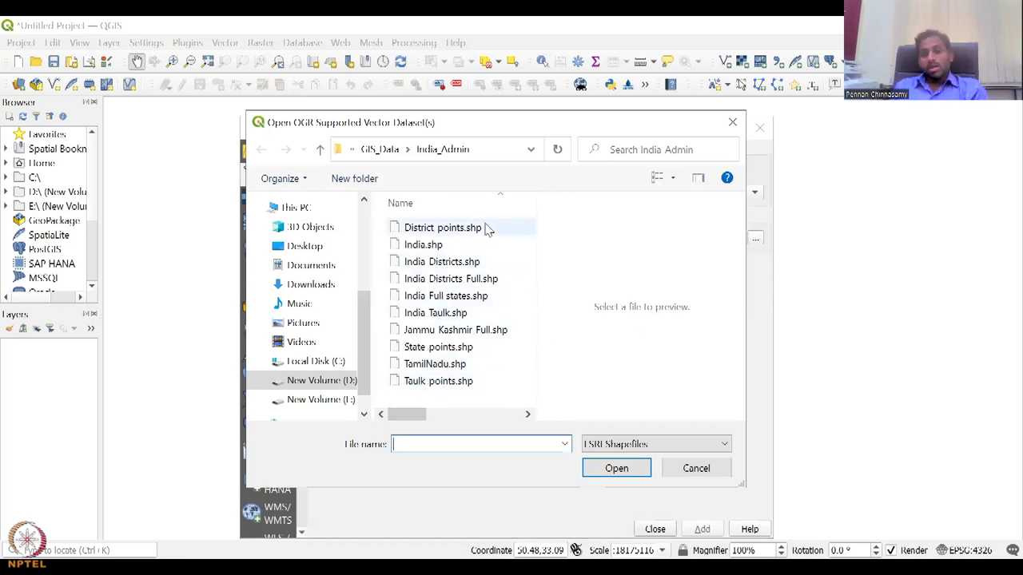
# - Set the file type filter to All files
pyautogui.click(631, 447)
pyautogui.scroll(4, 656, 64)
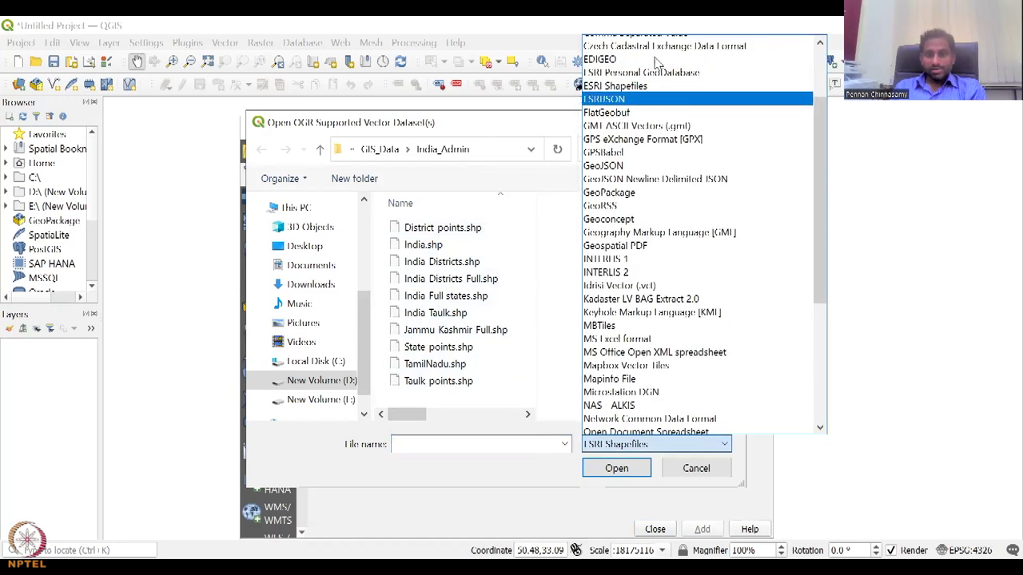
pyautogui.scroll(1, 655, 64)
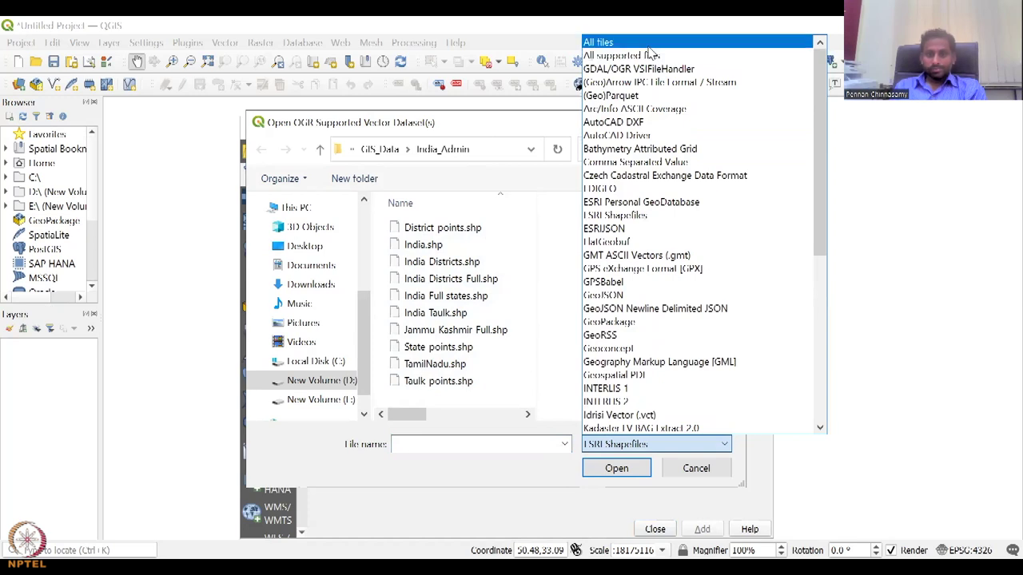
pyautogui.click(648, 45)
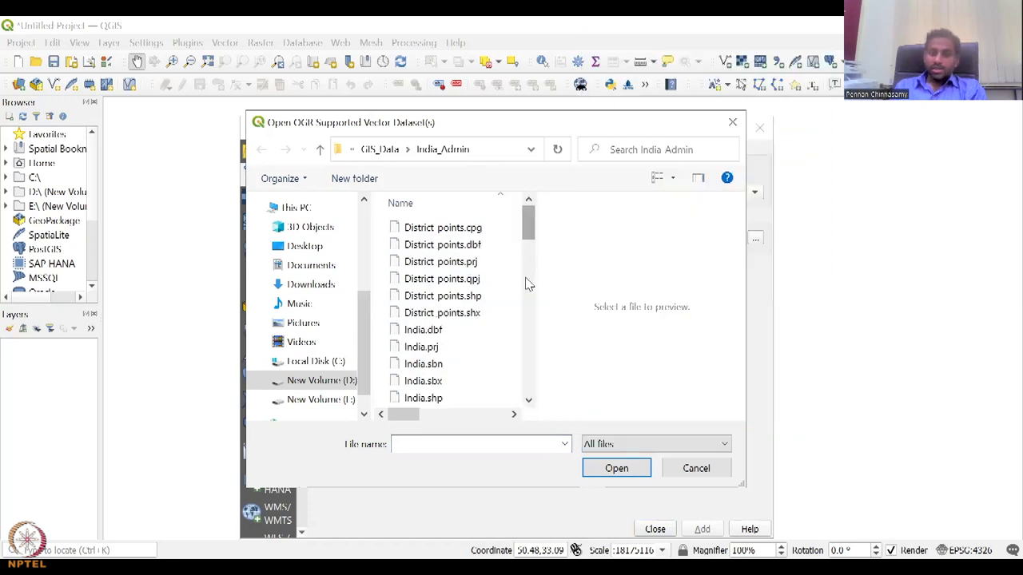
# - Widen the file list and examine the component files belonging to each shapefile in the India_Admin folder
pyautogui.moveTo(532, 276); pyautogui.dragTo(557, 278)
pyautogui.moveTo(552, 231); pyautogui.dragTo(554, 256)
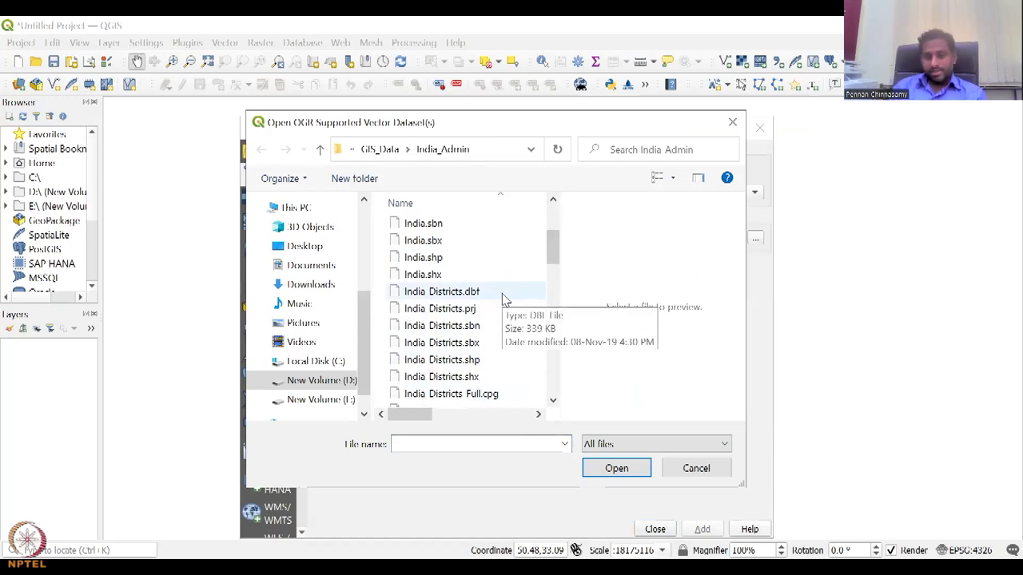
pyautogui.scroll(-2, 511, 303)
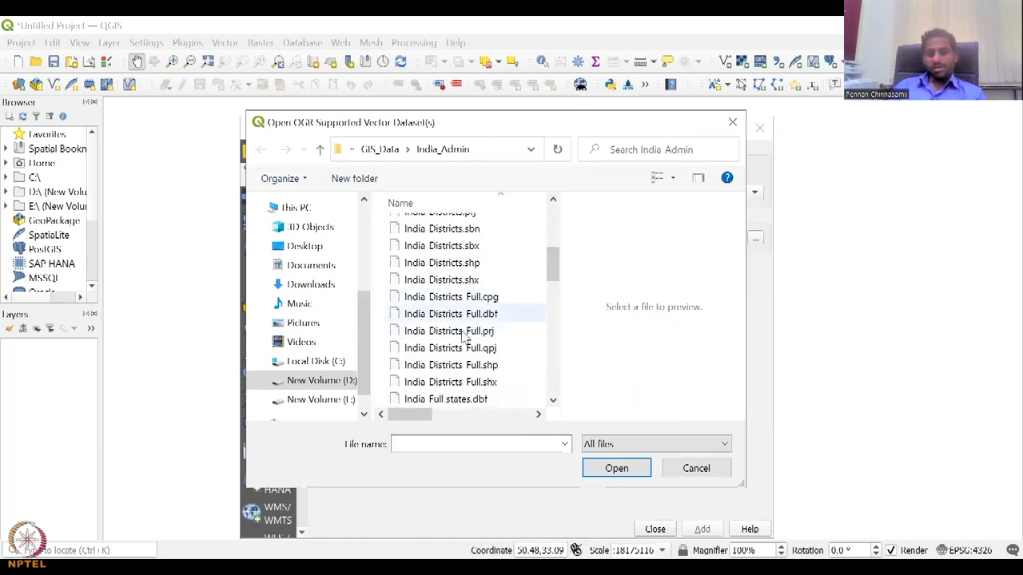
pyautogui.scroll(-2, 471, 344)
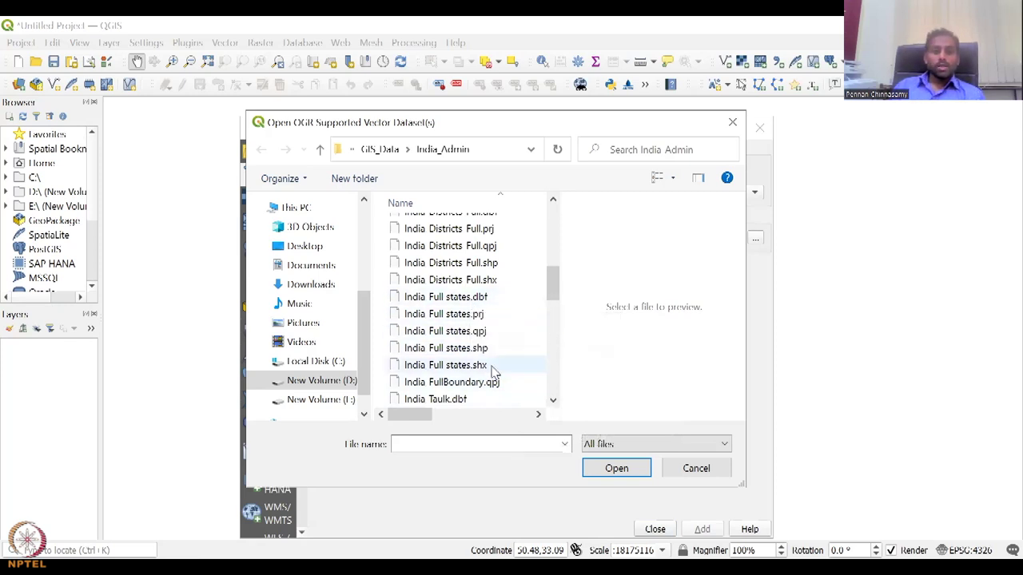
pyautogui.scroll(5, 487, 366)
pyautogui.scroll(1, 491, 360)
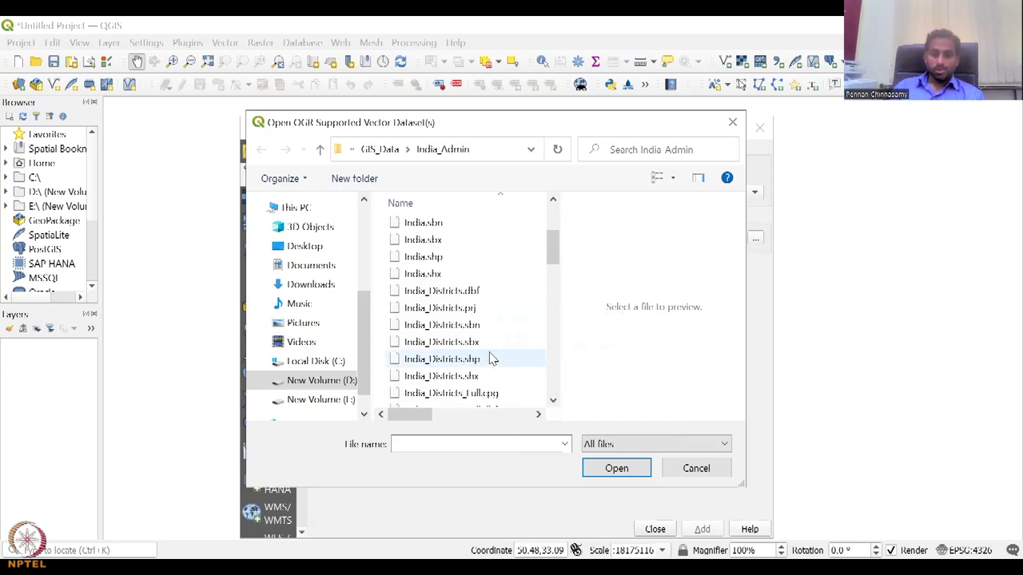
pyautogui.scroll(-4, 500, 375)
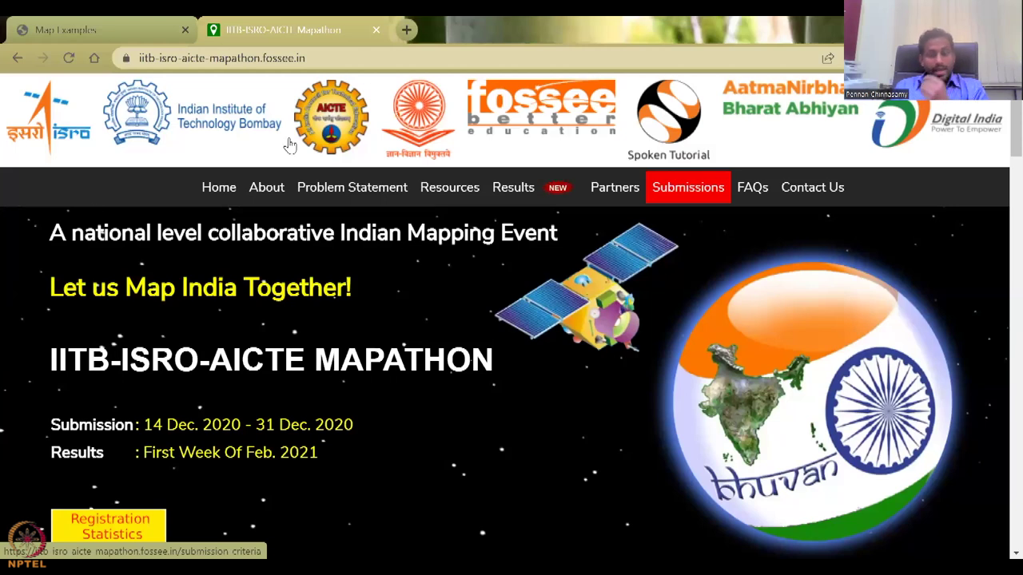
# - Find the study area boundaries section on the IITB-ISRO-AICTE Mapathon website and open its data link
pyautogui.click(508, 185)
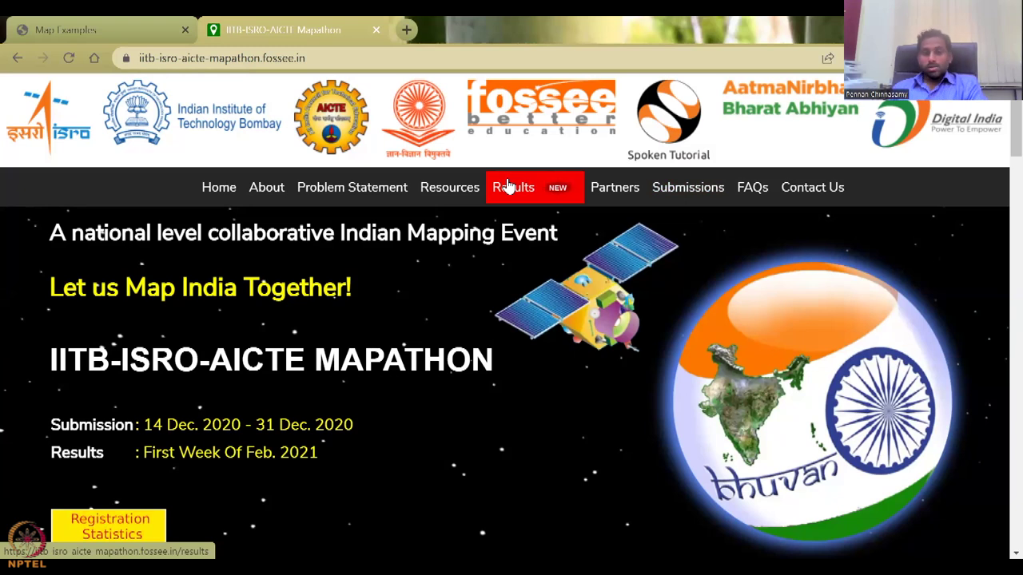
pyautogui.scroll(-10, 445, 282)
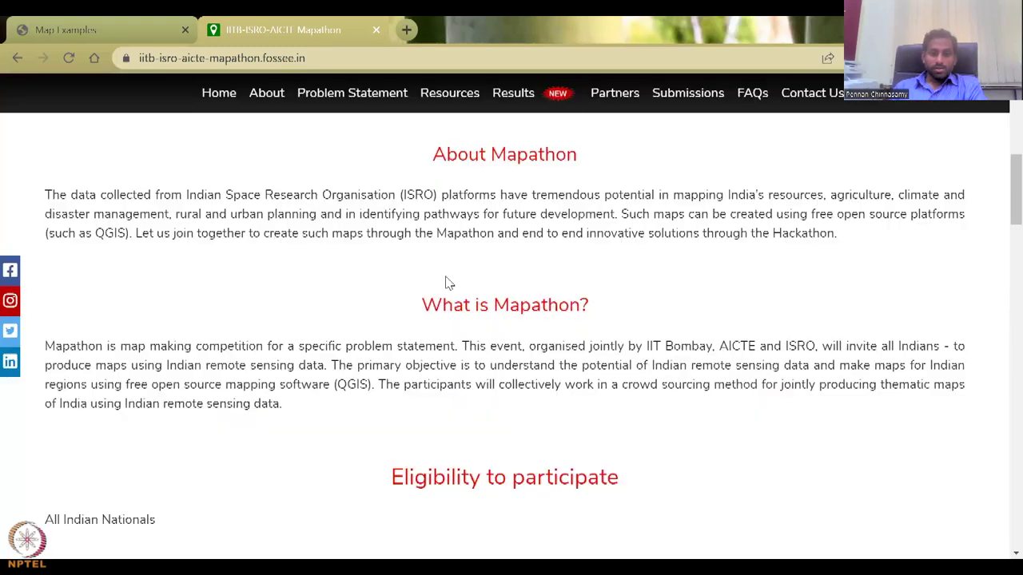
pyautogui.scroll(-5, 446, 282)
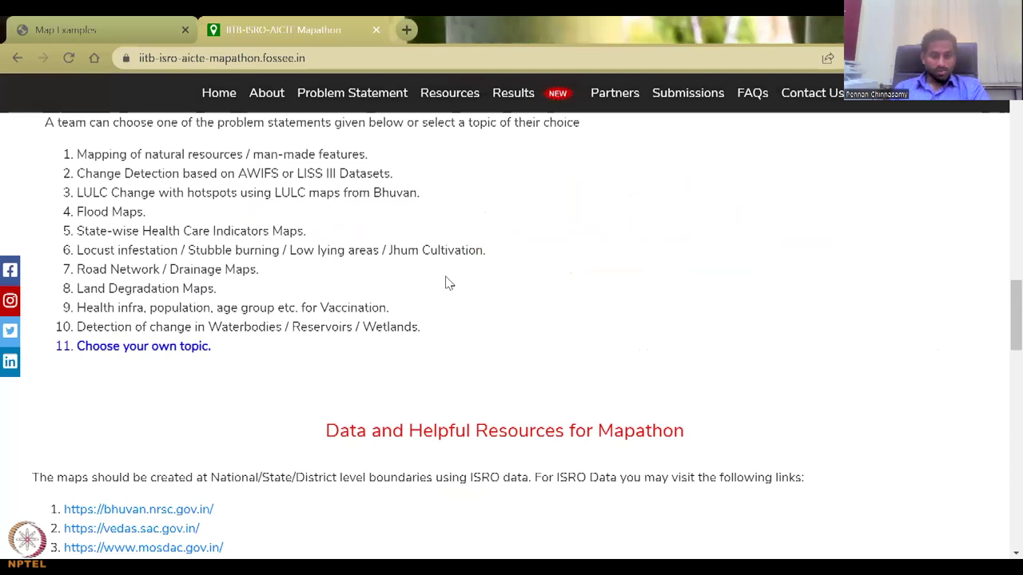
pyautogui.scroll(-5, 448, 283)
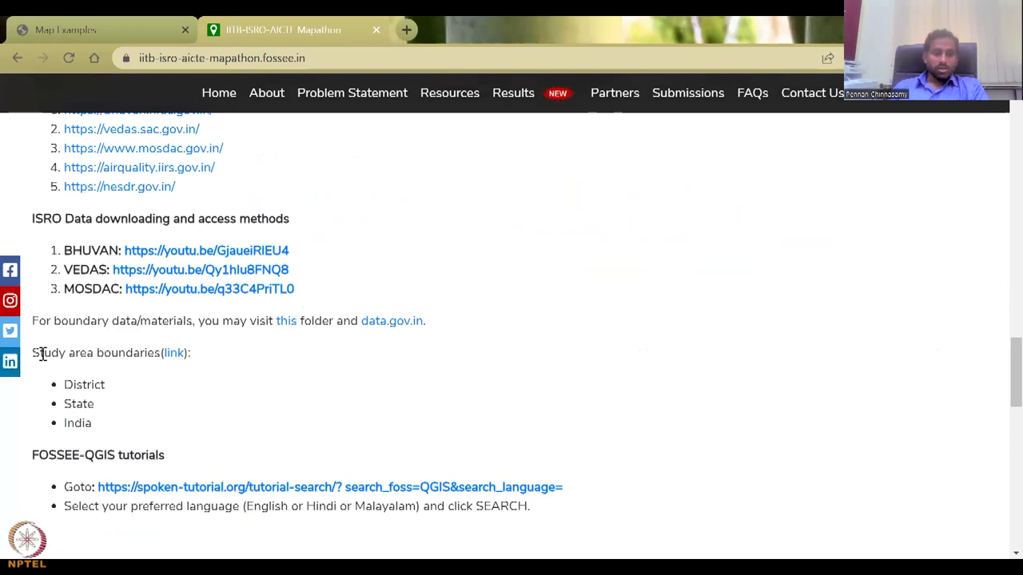
pyautogui.moveTo(32, 353); pyautogui.dragTo(189, 353)
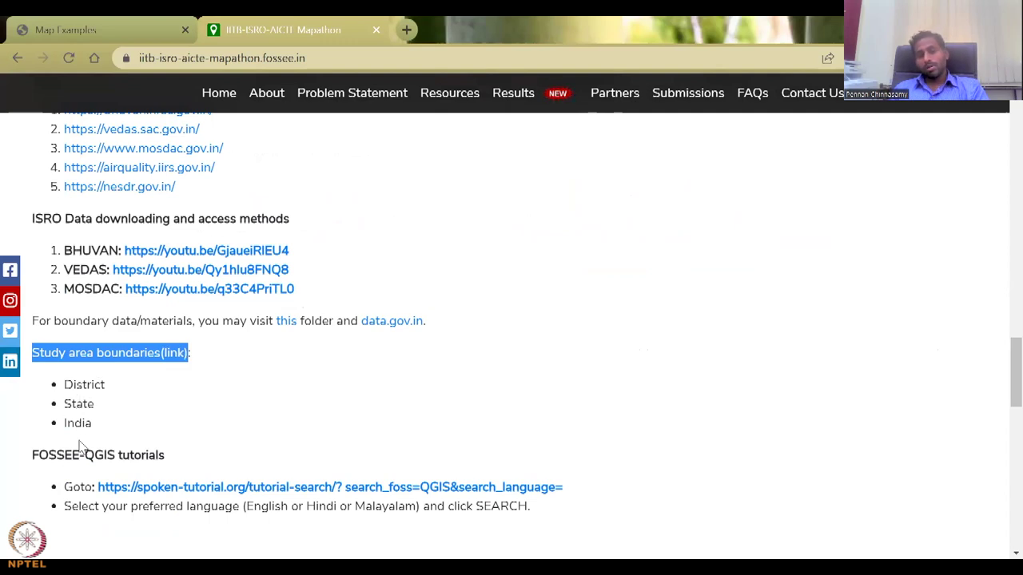
pyautogui.click(168, 359)
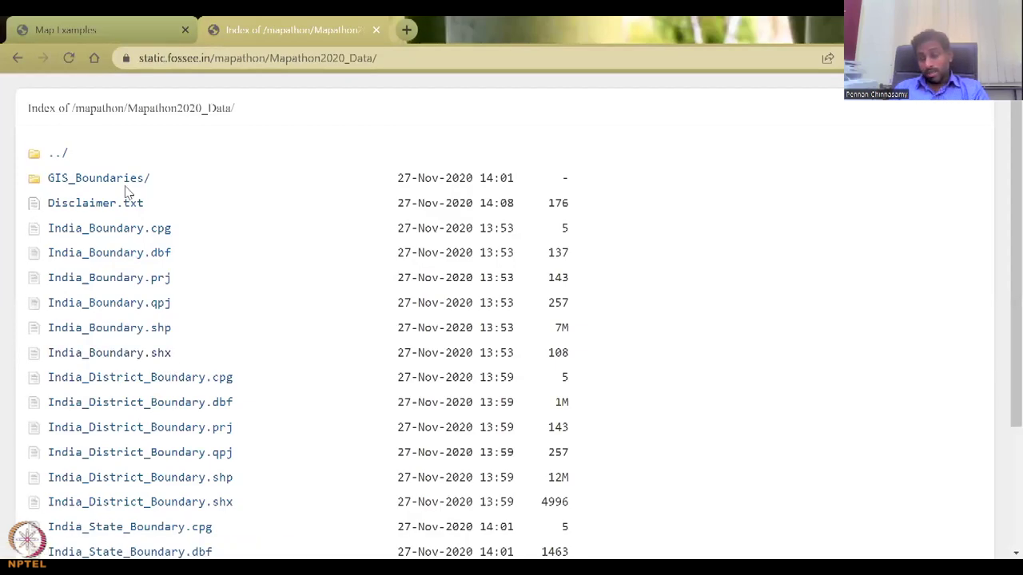
# - Examine the boundary files listed in the Mapathon2020_Data index and look inside its GIS_Boundaries folder
pyautogui.scroll(-3, 130, 290)
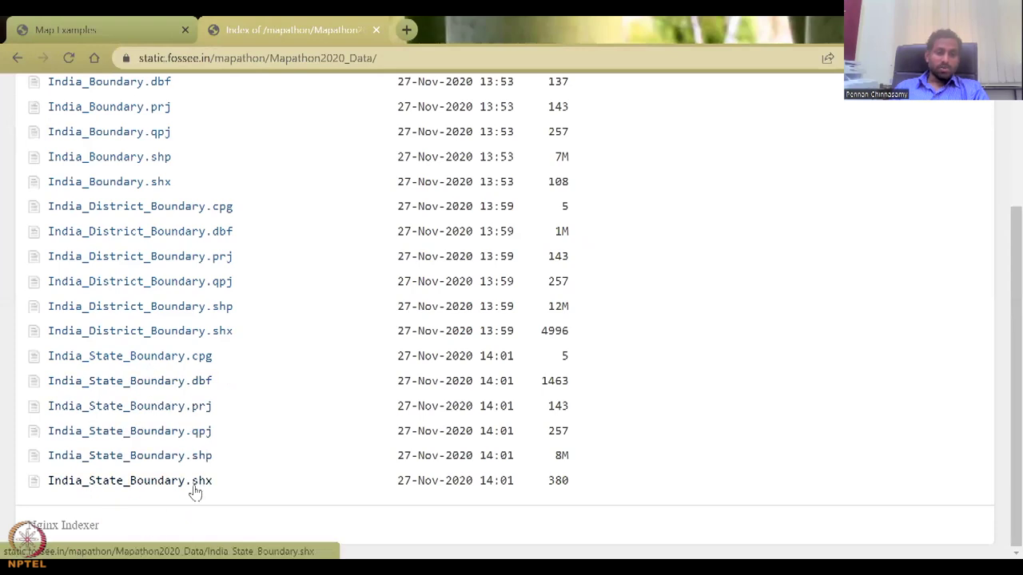
pyautogui.scroll(1, 204, 399)
pyautogui.scroll(1, 175, 335)
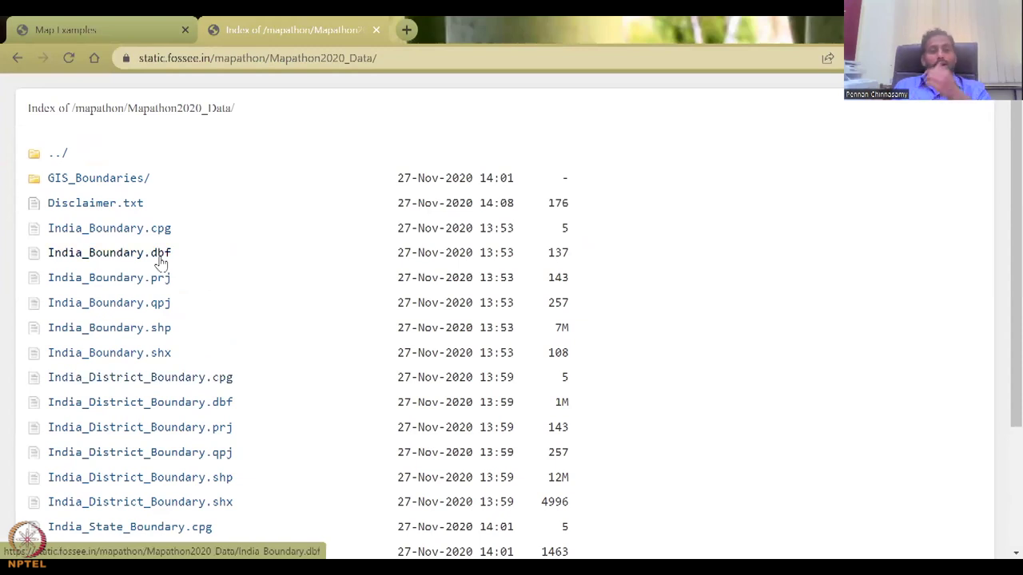
pyautogui.doubleClick(102, 213)
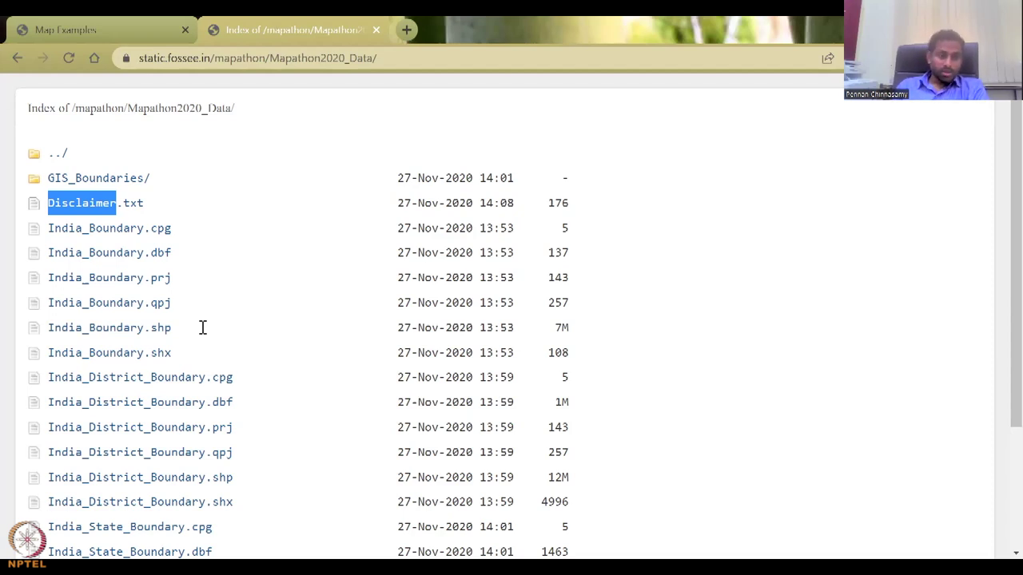
pyautogui.click(94, 178)
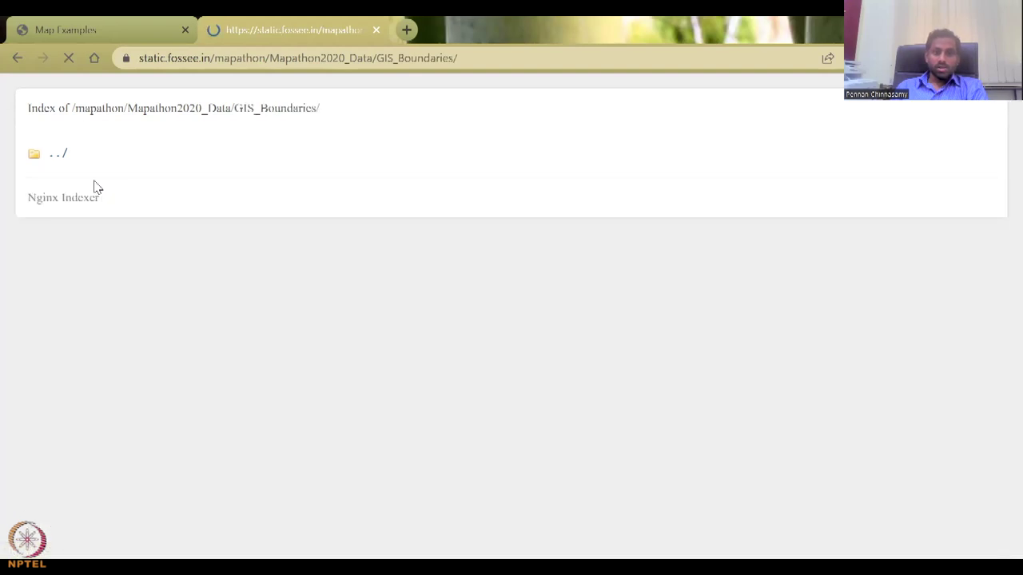
pyautogui.click(16, 58)
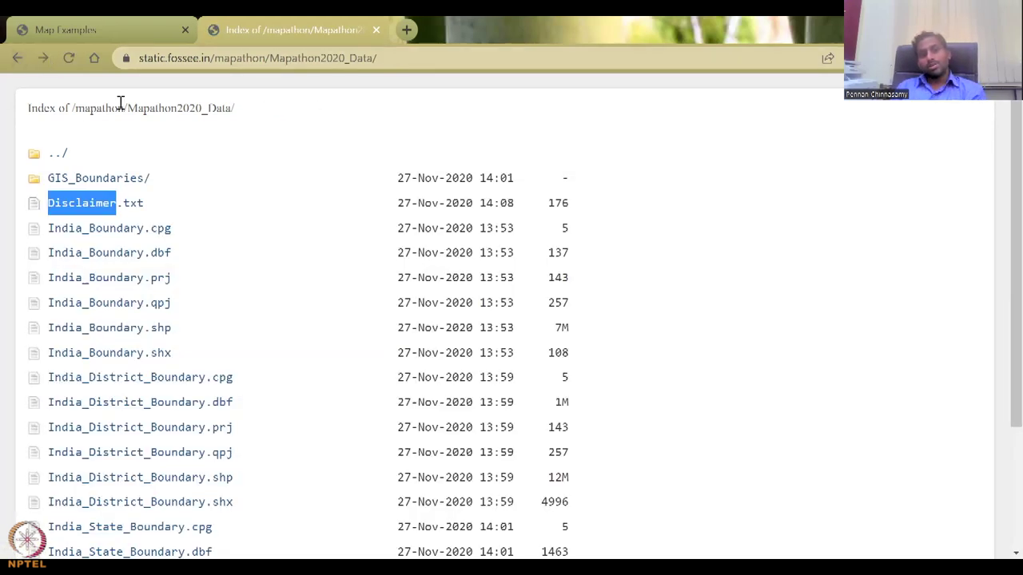
pyautogui.click(108, 31)
pyautogui.click(231, 24)
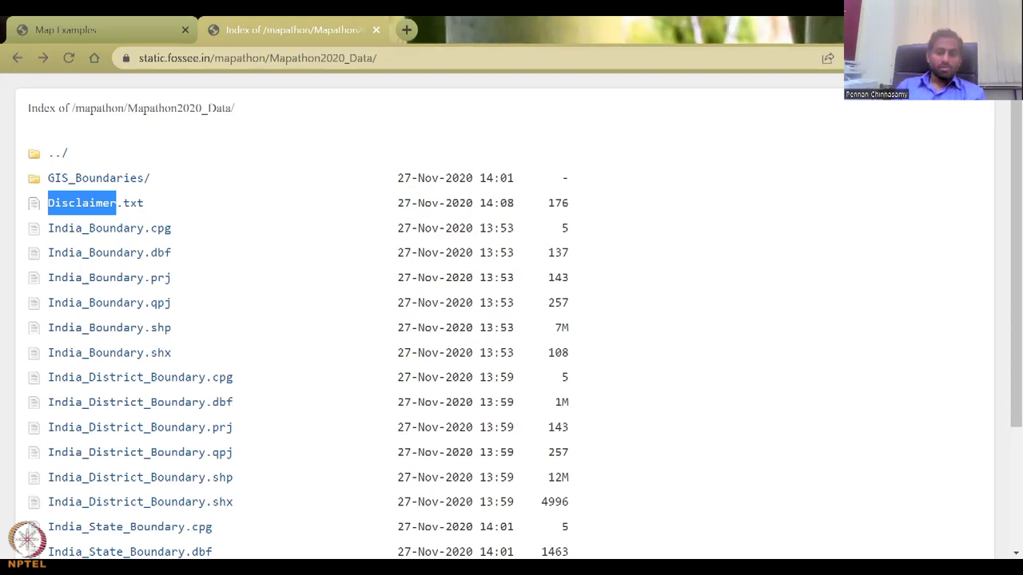
# - Switch back to QGIS and close the vector dataset browser and the Data Source Manager
pyautogui.hotkey('alt', 'Tab')
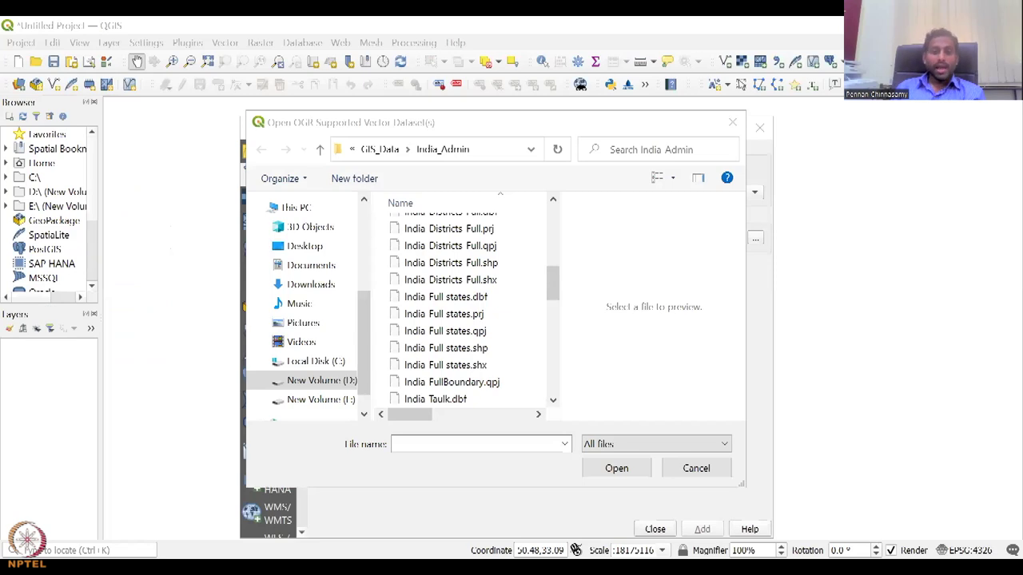
pyautogui.click(732, 125)
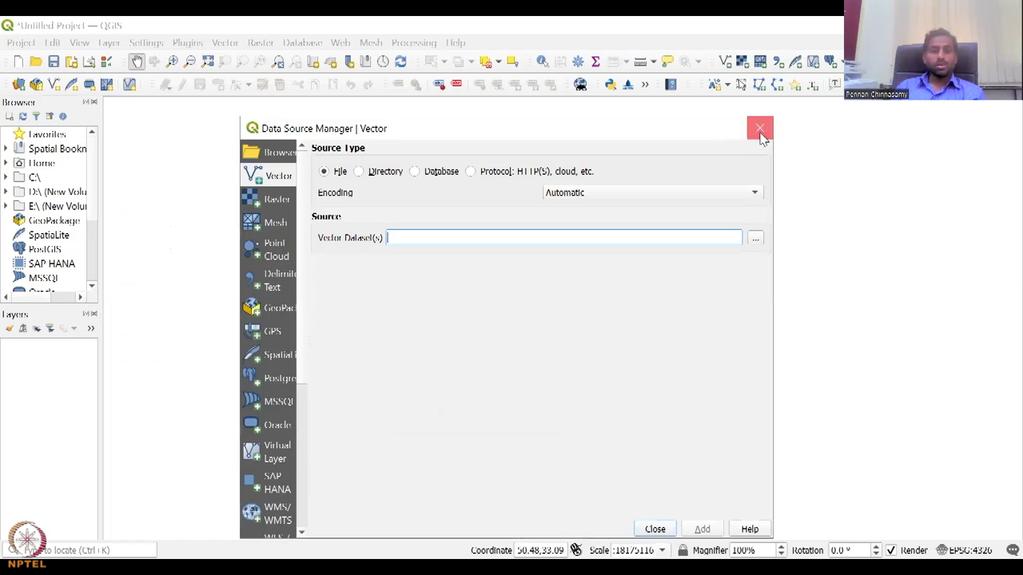
pyautogui.click(760, 131)
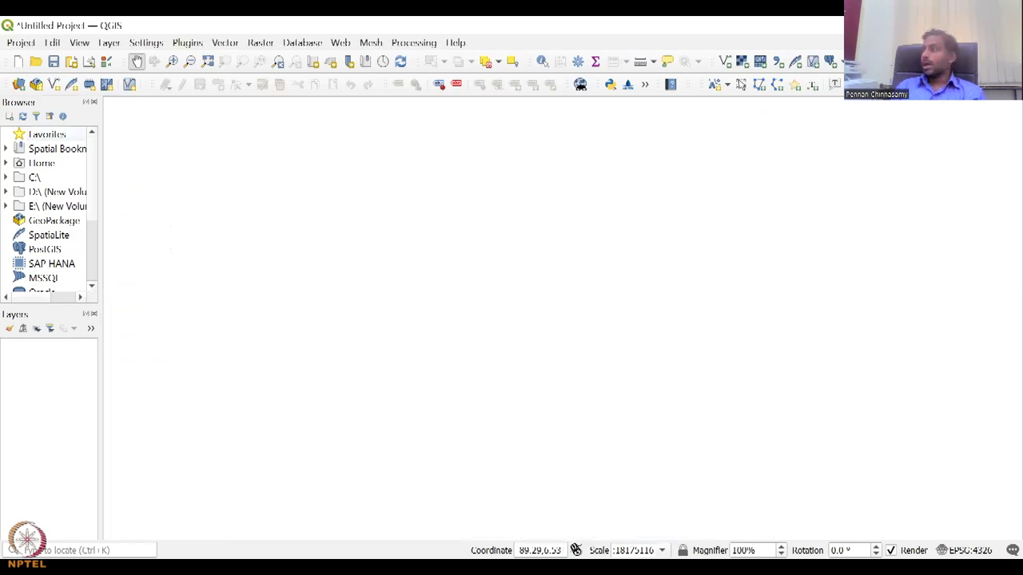
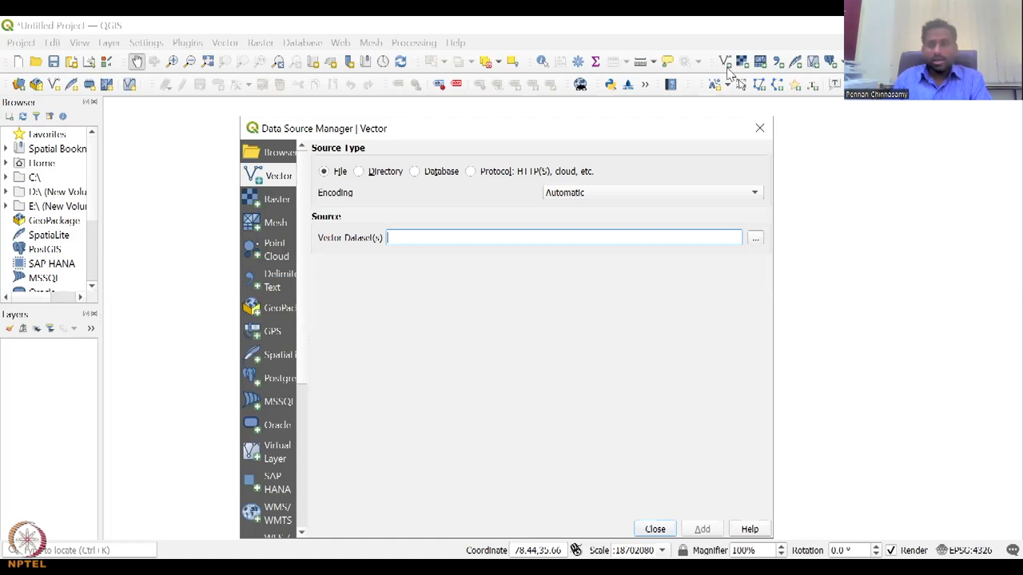
# - Browse the India_Admin folder for a vector dataset and examine its contents with the filter set to All files
pyautogui.click(755, 240)
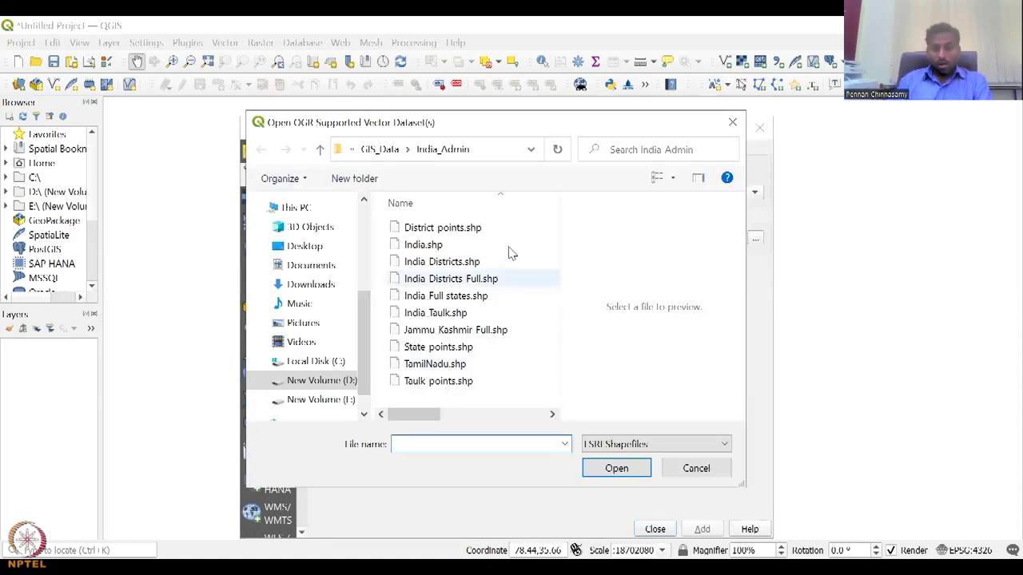
pyautogui.click(633, 444)
pyautogui.scroll(5, 629, 51)
pyautogui.click(607, 42)
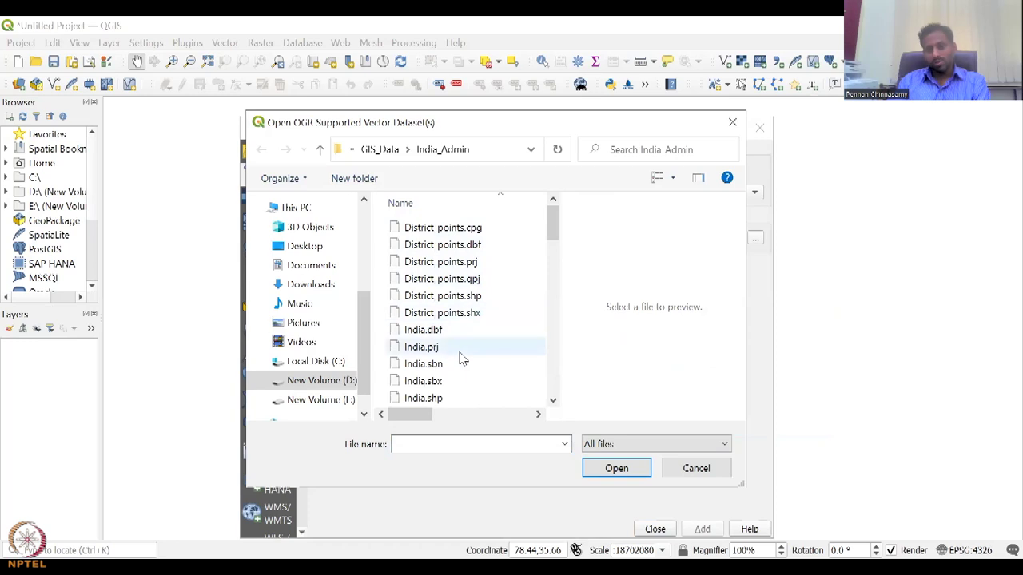
pyautogui.scroll(-8, 460, 355)
pyautogui.scroll(-10, 461, 357)
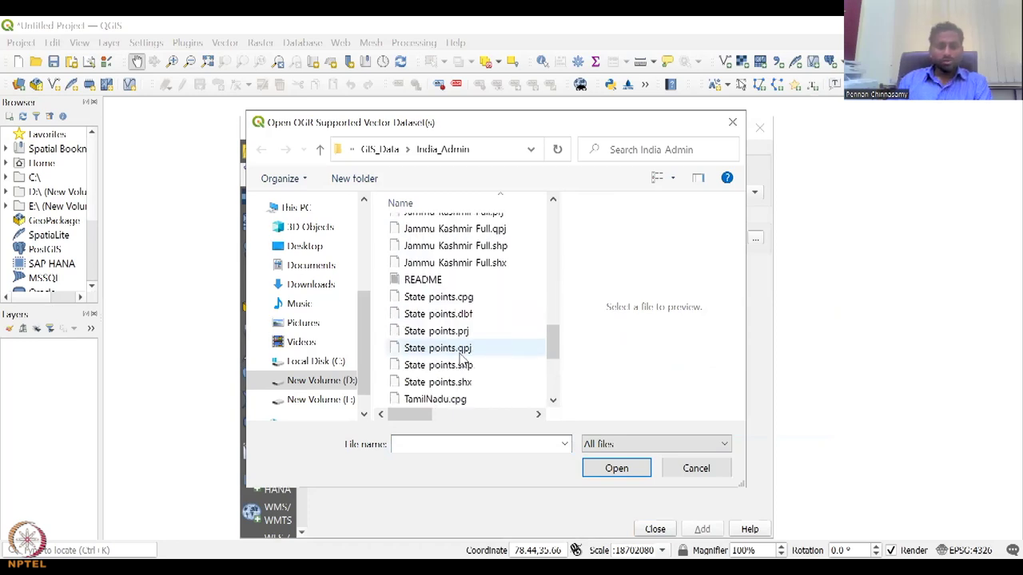
pyautogui.scroll(15, 462, 360)
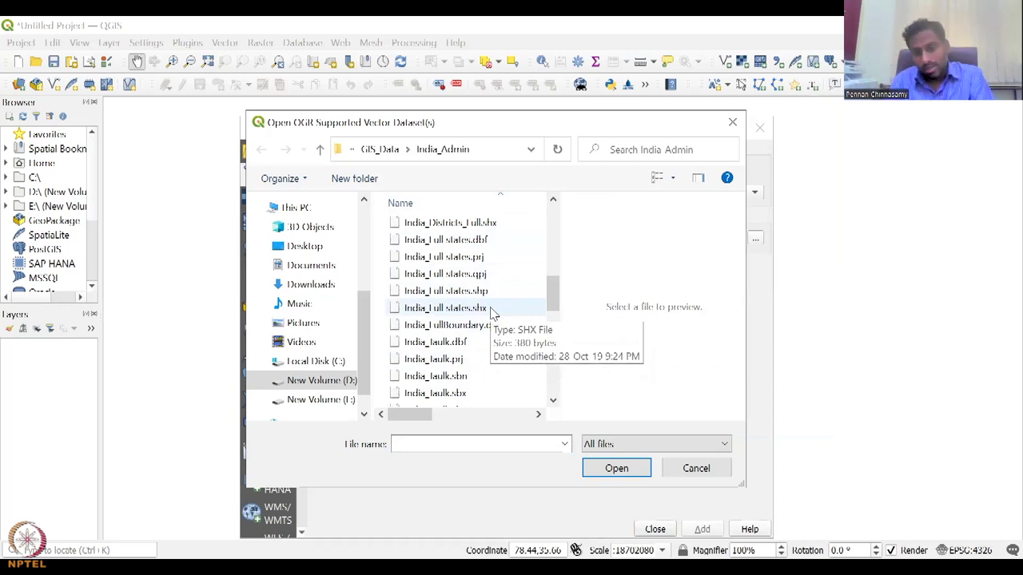
# - Filter the file list to ESRI Shapefiles and add India_Full states.shp to the project as a vector layer
pyautogui.click(614, 447)
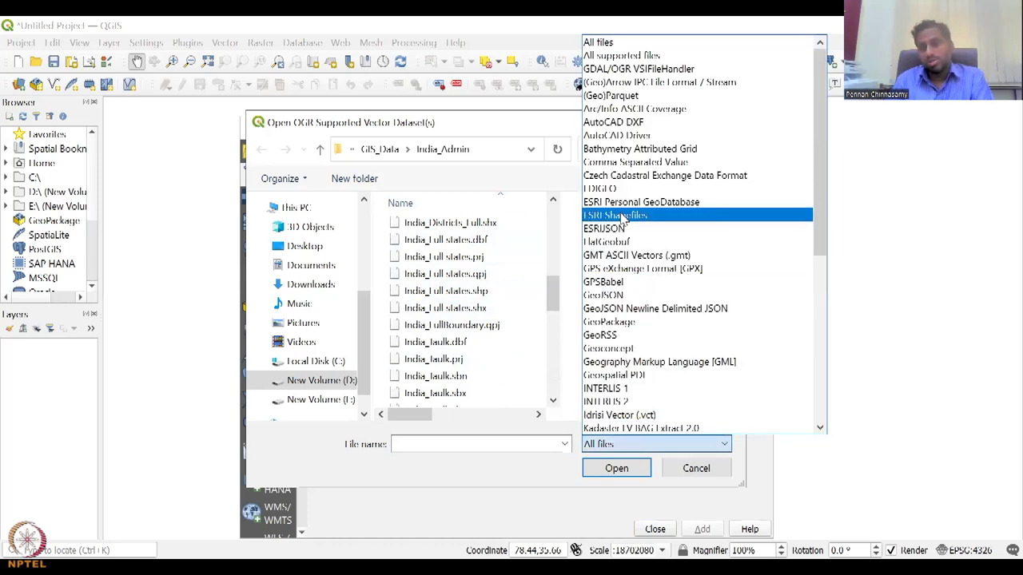
pyautogui.click(621, 217)
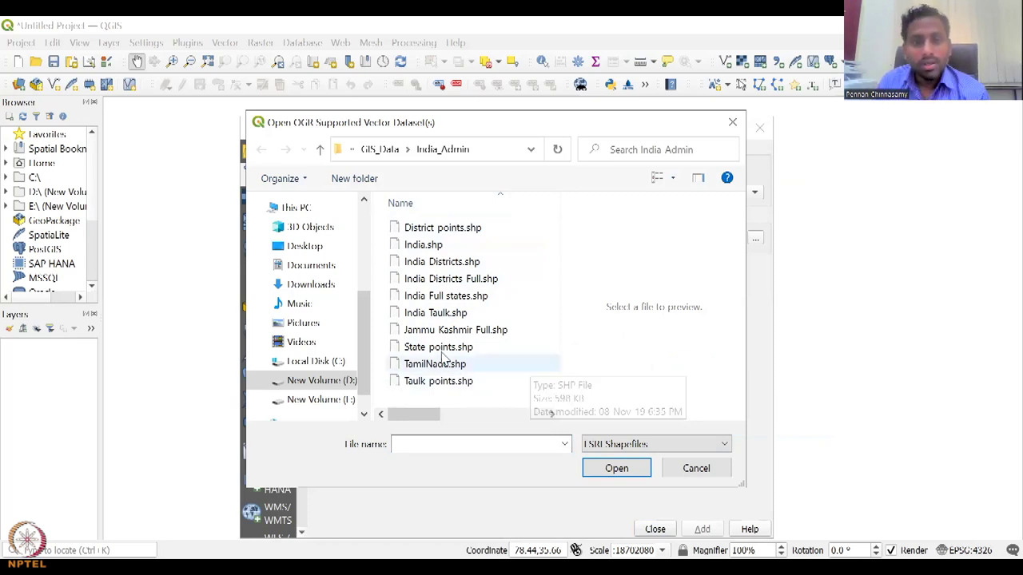
pyautogui.click(459, 295)
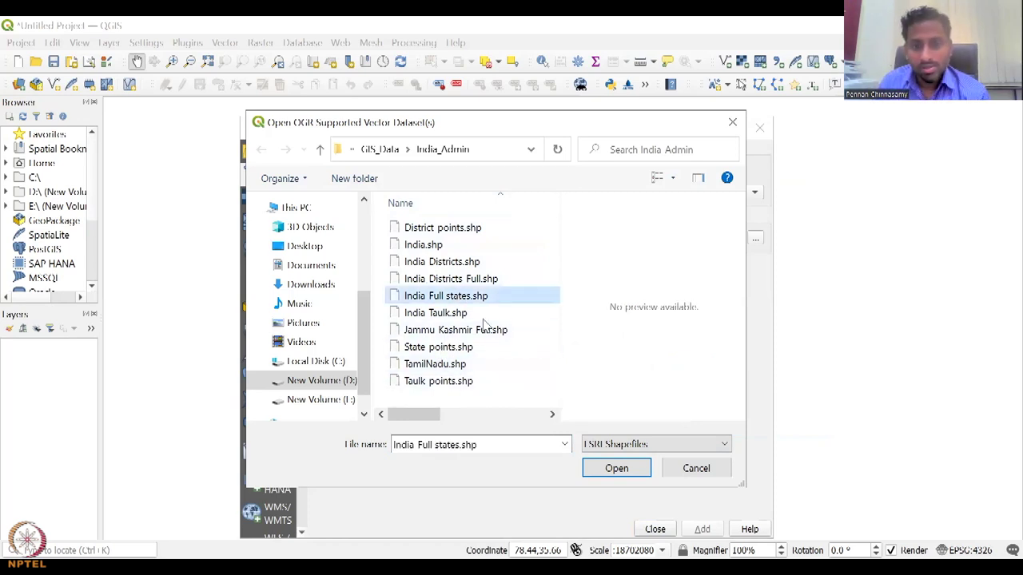
pyautogui.click(627, 471)
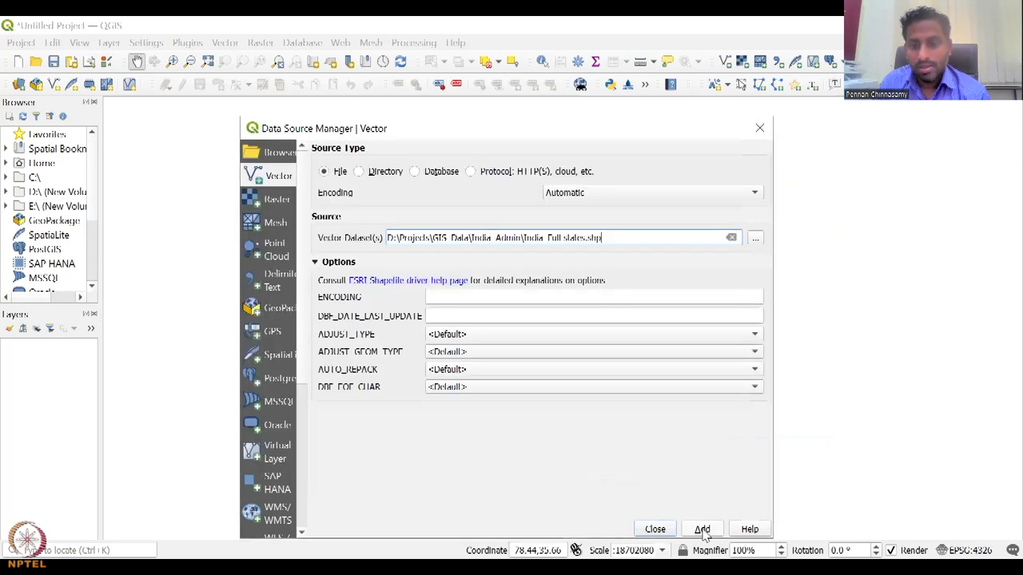
pyautogui.click(702, 530)
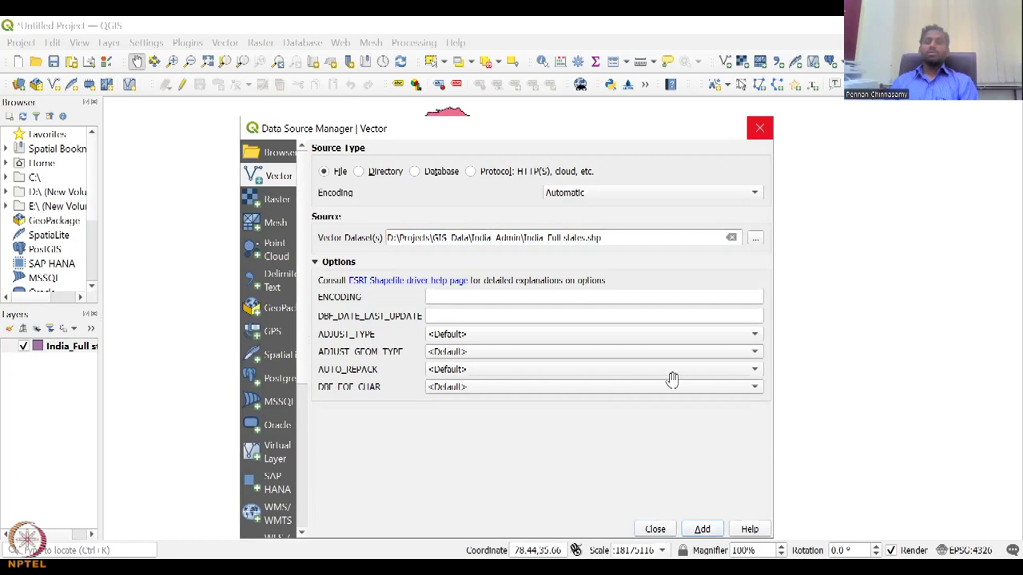
pyautogui.press('Escape')
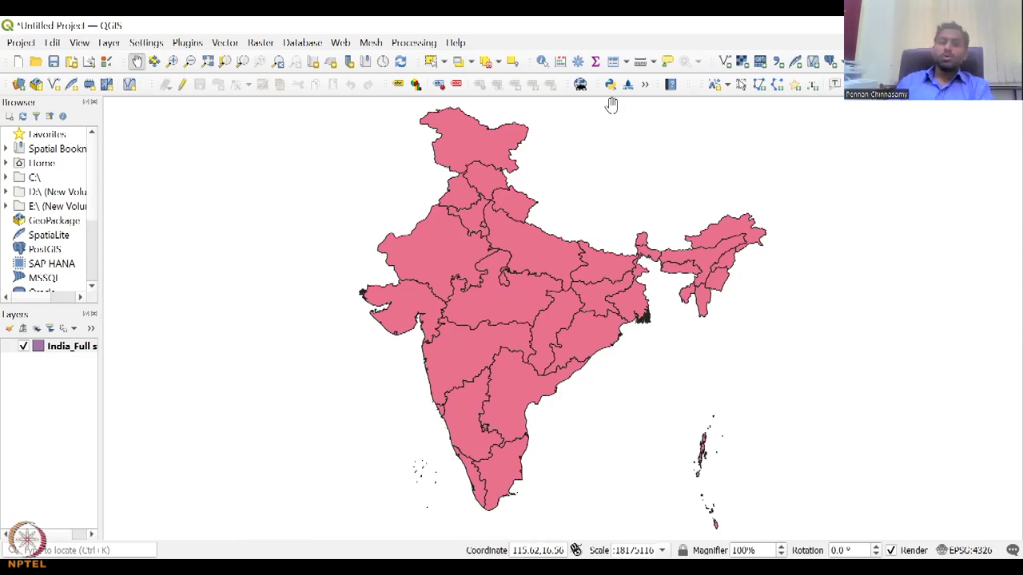
# - Open the Buffer geoprocessing tool, examine its parameters and algorithm description, and close it without running
pyautogui.click(220, 45)
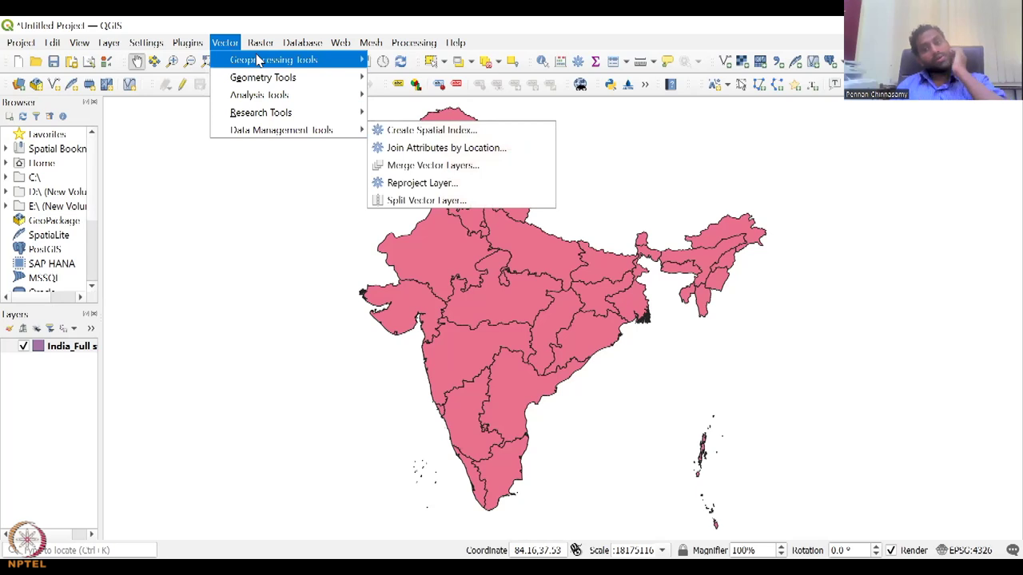
pyautogui.moveTo(257, 61)
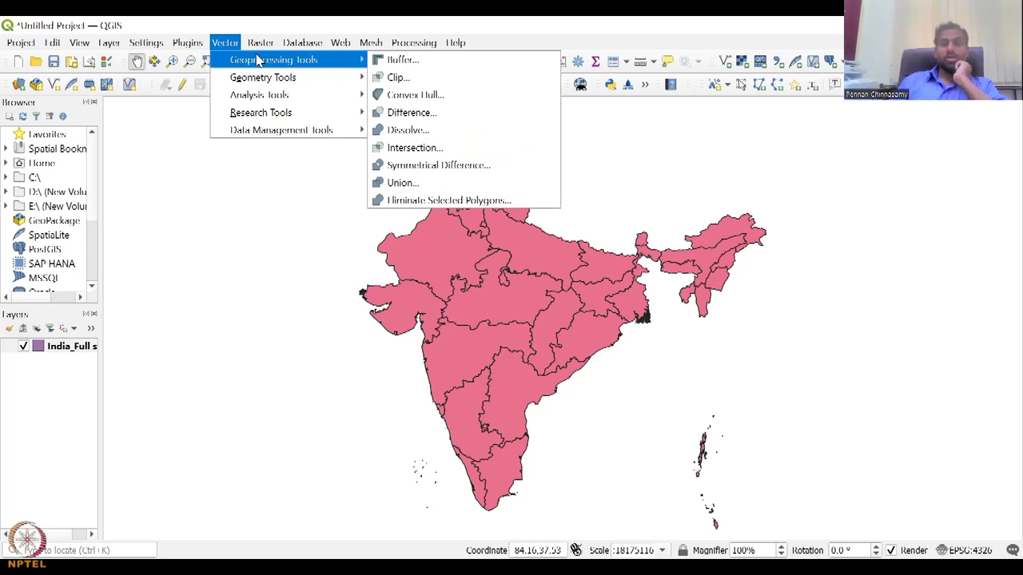
pyautogui.click(399, 64)
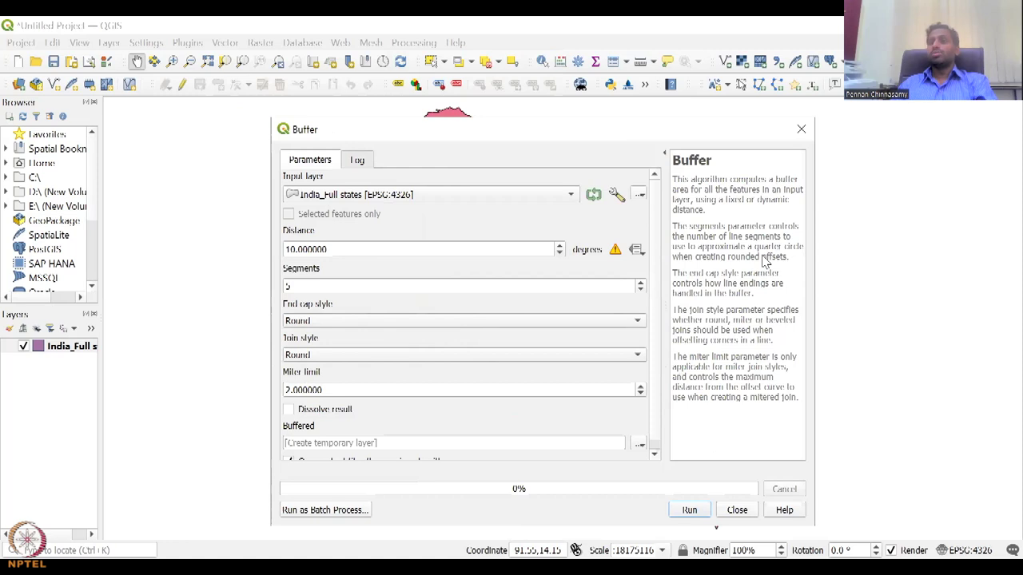
pyautogui.moveTo(663, 301); pyautogui.dragTo(642, 300)
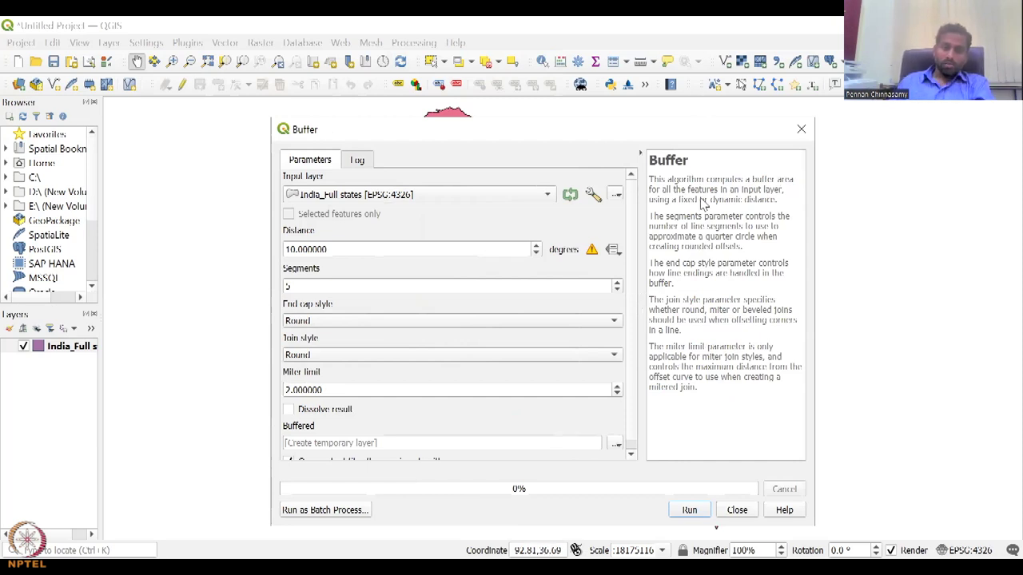
pyautogui.moveTo(668, 180); pyautogui.dragTo(731, 404)
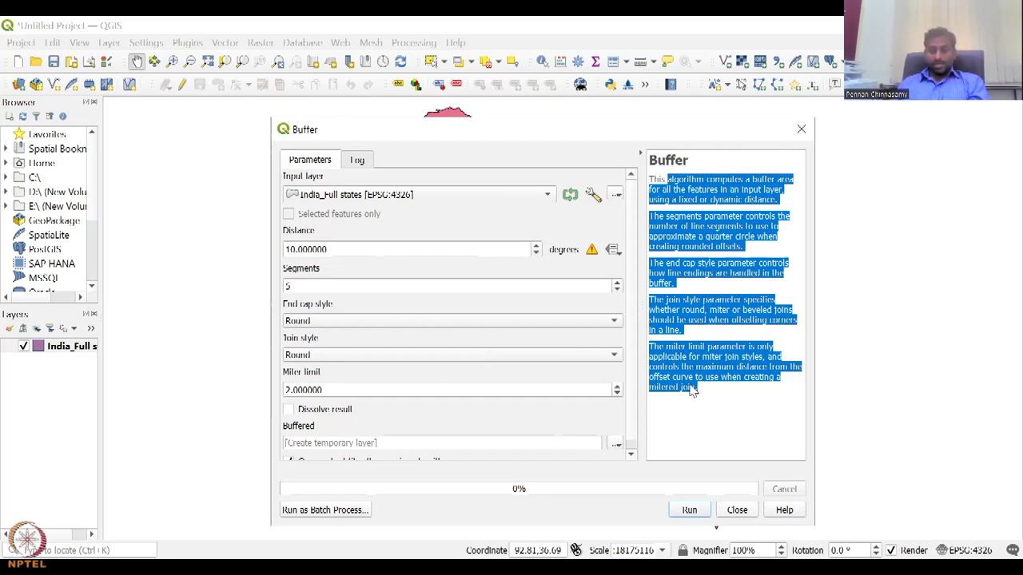
pyautogui.click(800, 130)
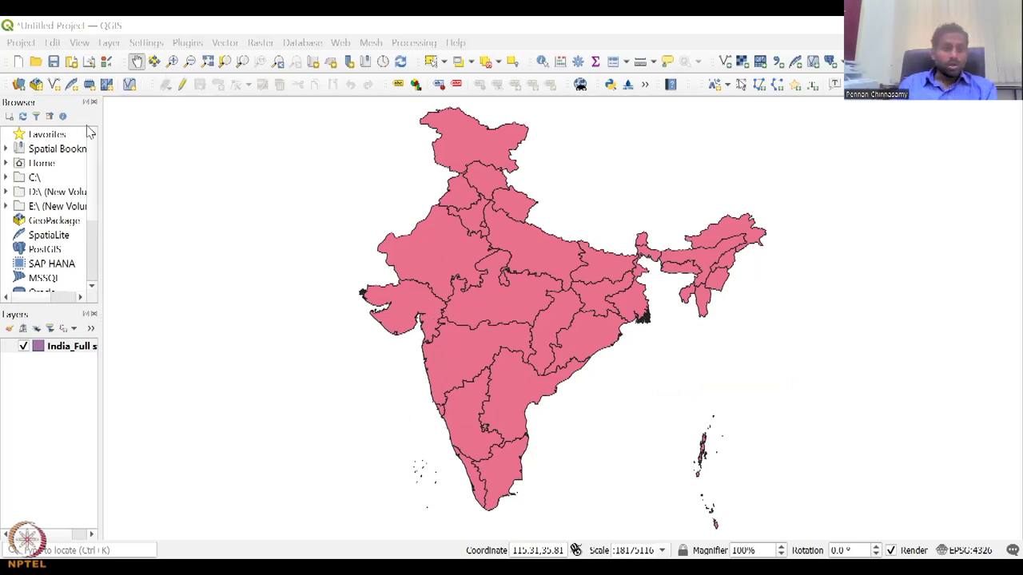
# - Start a trial line measurement at the western coastline of India and clear it
pyautogui.click(171, 61)
pyautogui.moveTo(376, 299); pyautogui.dragTo(492, 439)
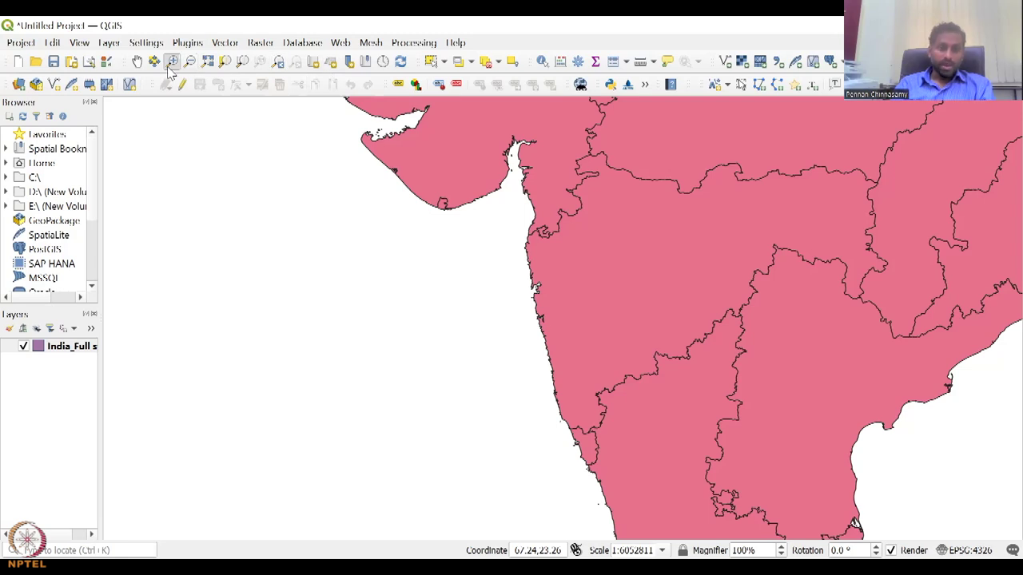
pyautogui.moveTo(485, 218); pyautogui.dragTo(683, 486)
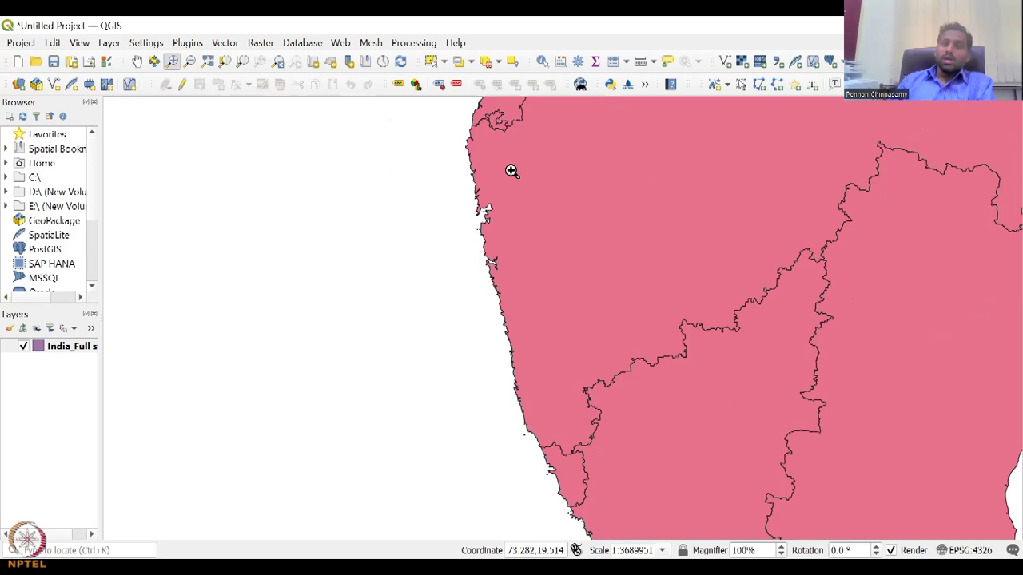
pyautogui.click(639, 64)
pyautogui.click(490, 281)
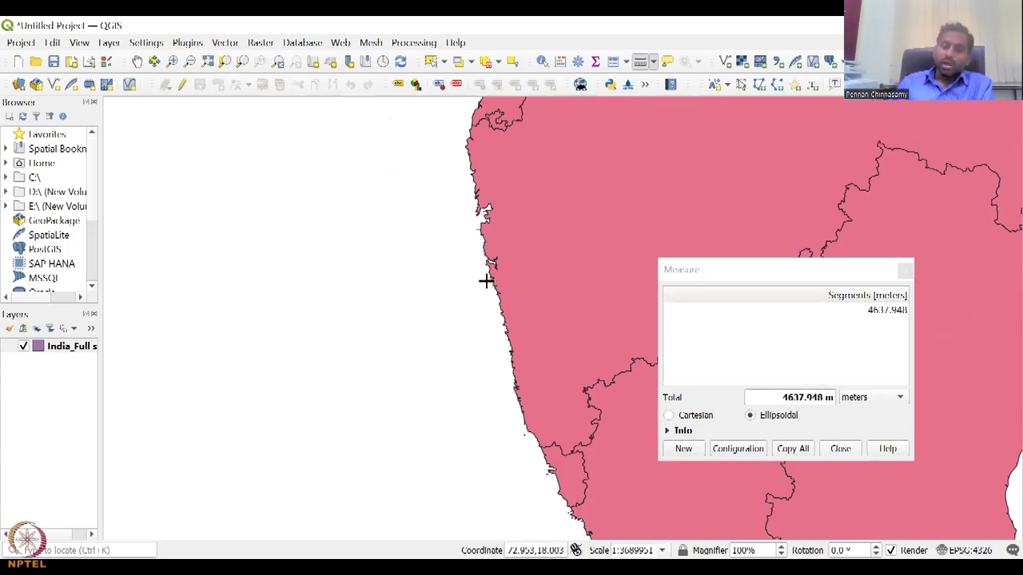
pyautogui.scroll(4, 472, 283)
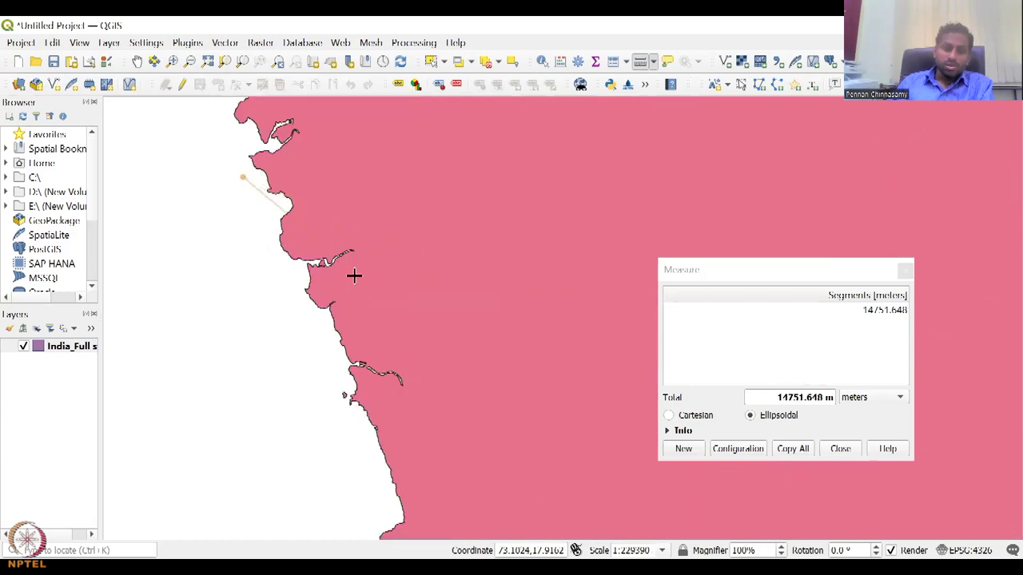
pyautogui.rightClick(313, 169)
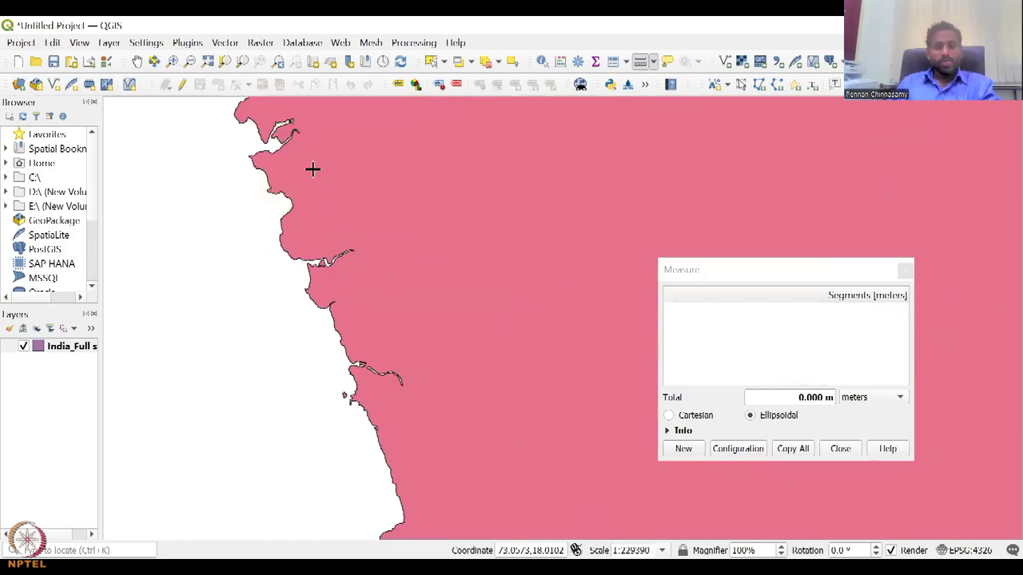
# - Measure a short distance inland from the western coast, continue it as a multi-segment path following the shoreline, and end the measurement
pyautogui.click(269, 186)
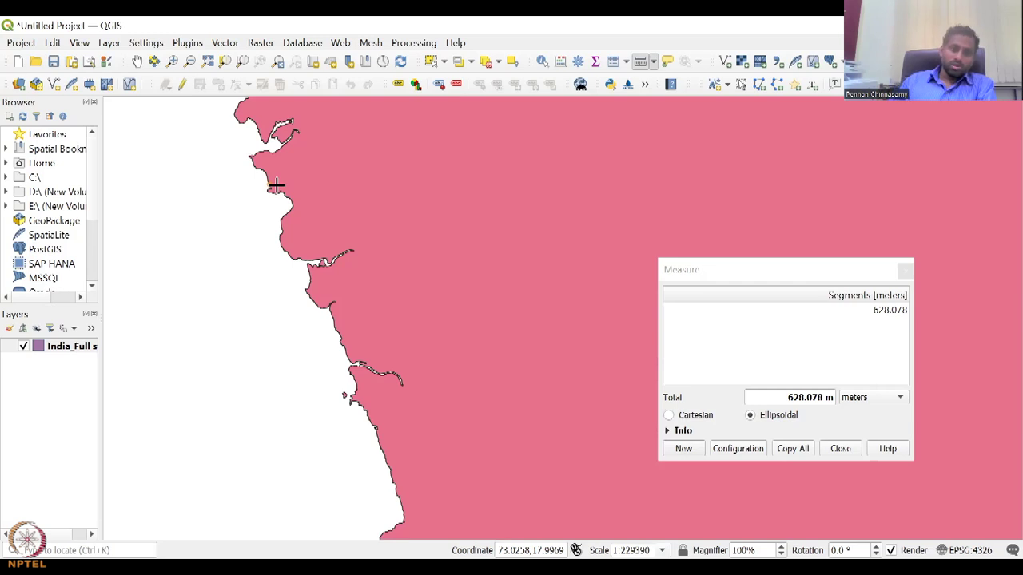
pyautogui.scroll(4, 275, 185)
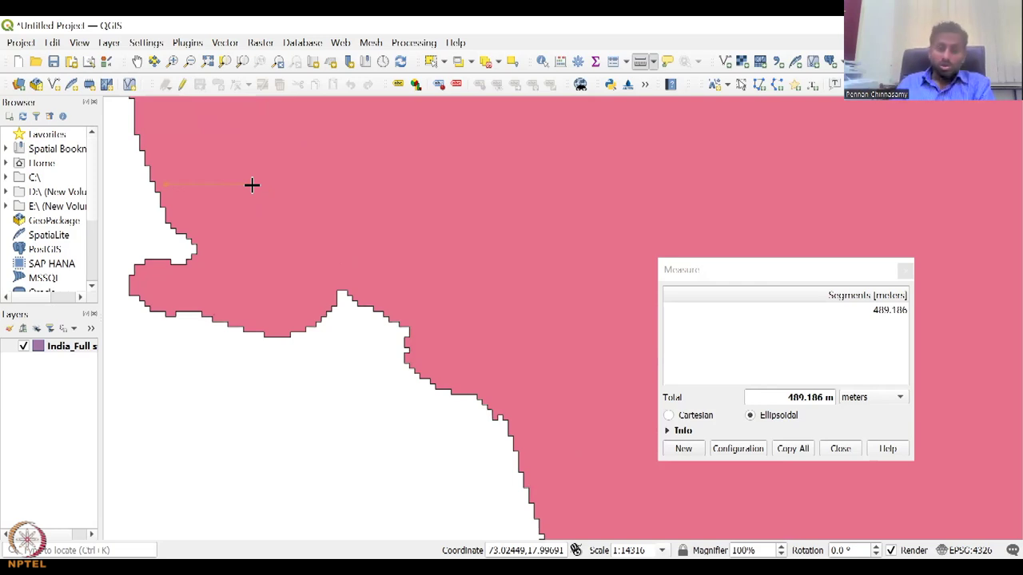
pyautogui.click(252, 185)
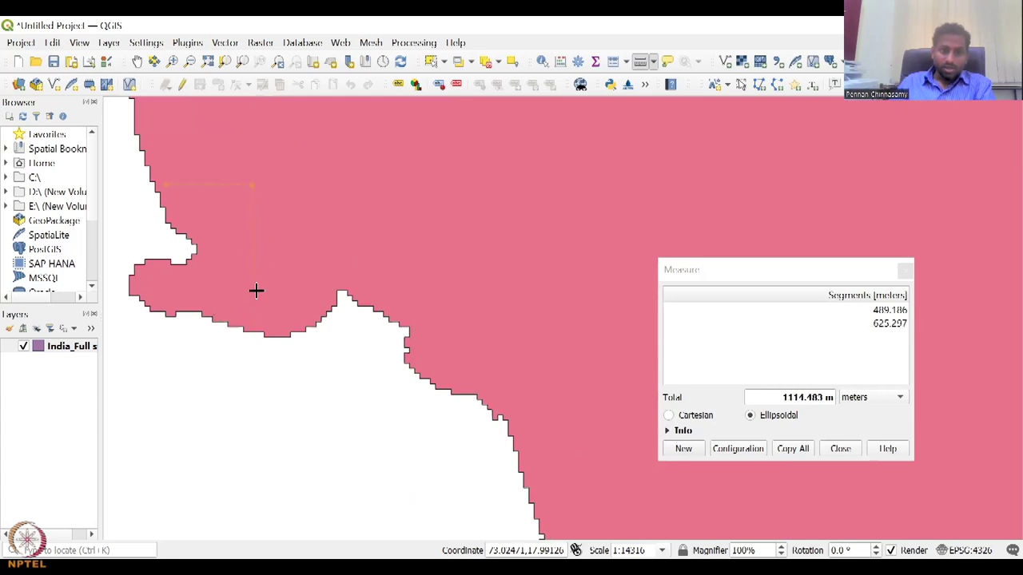
pyautogui.click(247, 264)
pyautogui.click(306, 276)
pyautogui.click(354, 258)
pyautogui.click(395, 280)
pyautogui.click(433, 303)
pyautogui.click(473, 331)
pyautogui.click(495, 353)
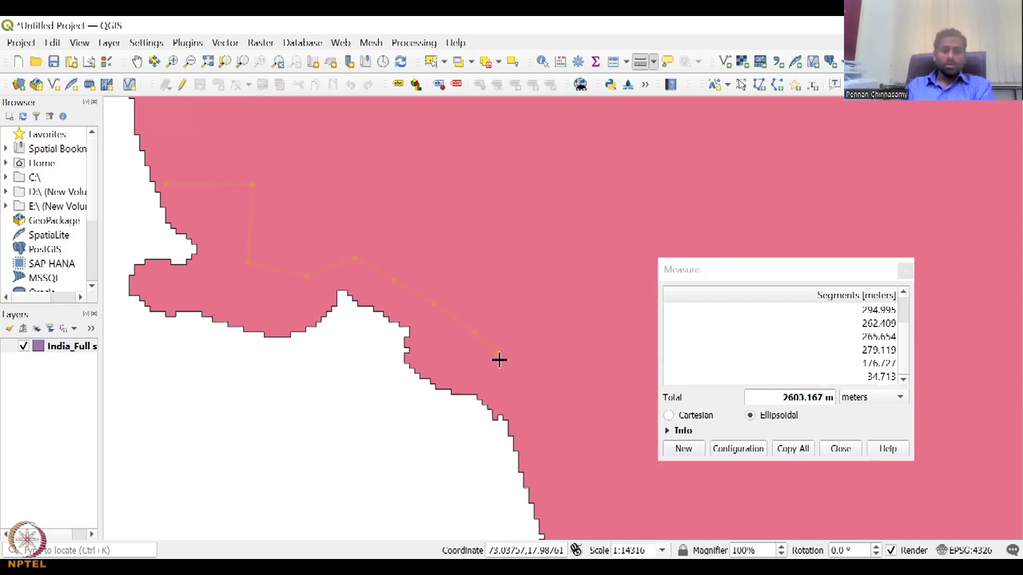
pyautogui.rightClick(167, 352)
pyautogui.rightClick(166, 352)
# - Change the India_Full states layer's symbol layer type from Simple Fill to Outline: Simple Line and apply it
pyautogui.rightClick(96, 352)
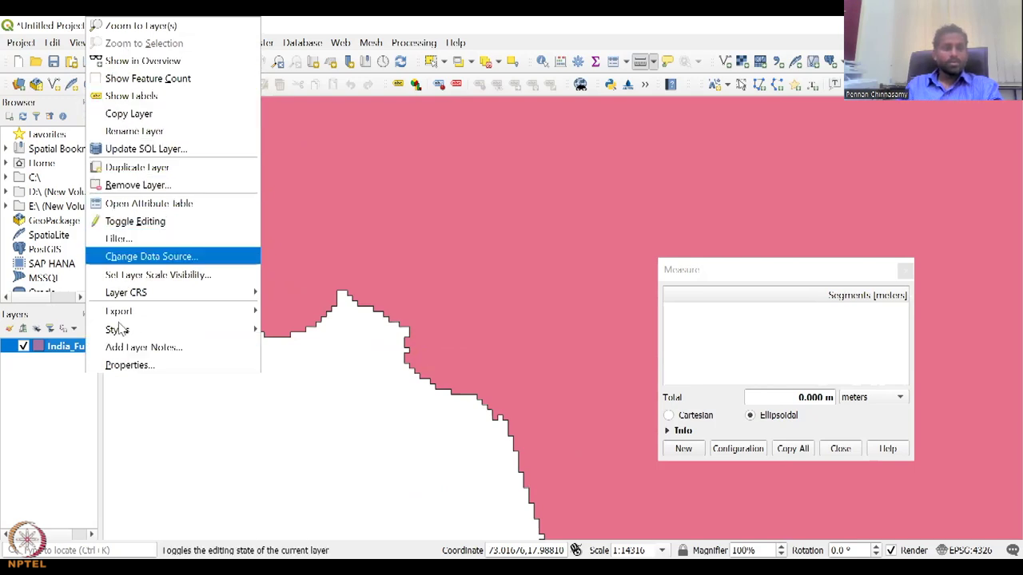
pyautogui.click(254, 364)
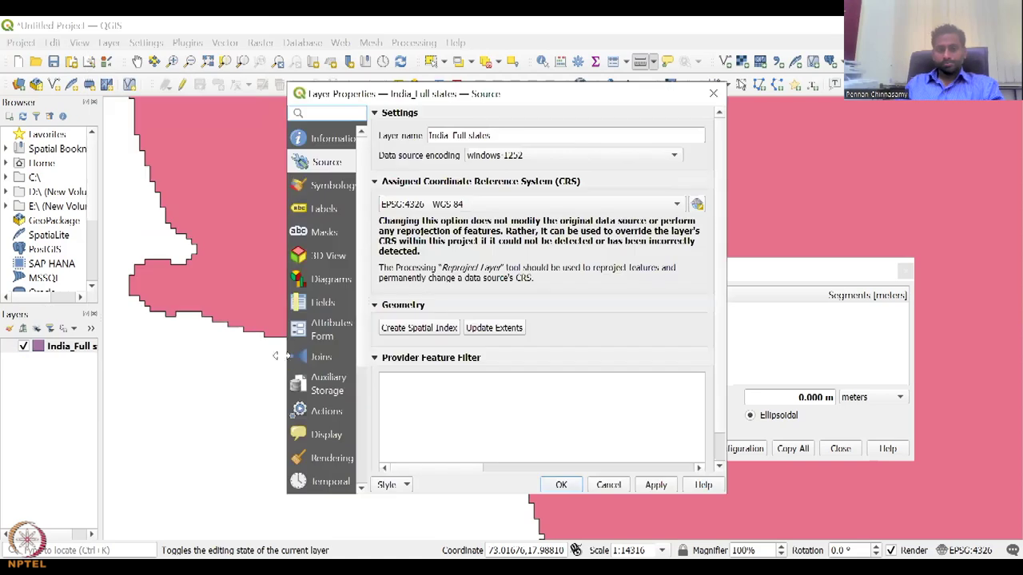
pyautogui.click(332, 185)
pyautogui.click(580, 156)
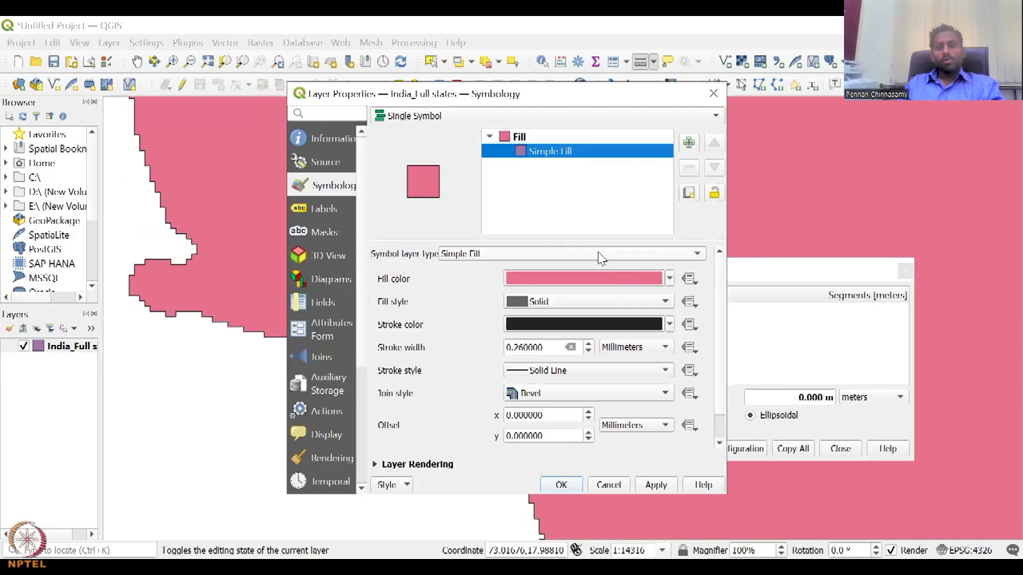
pyautogui.click(601, 255)
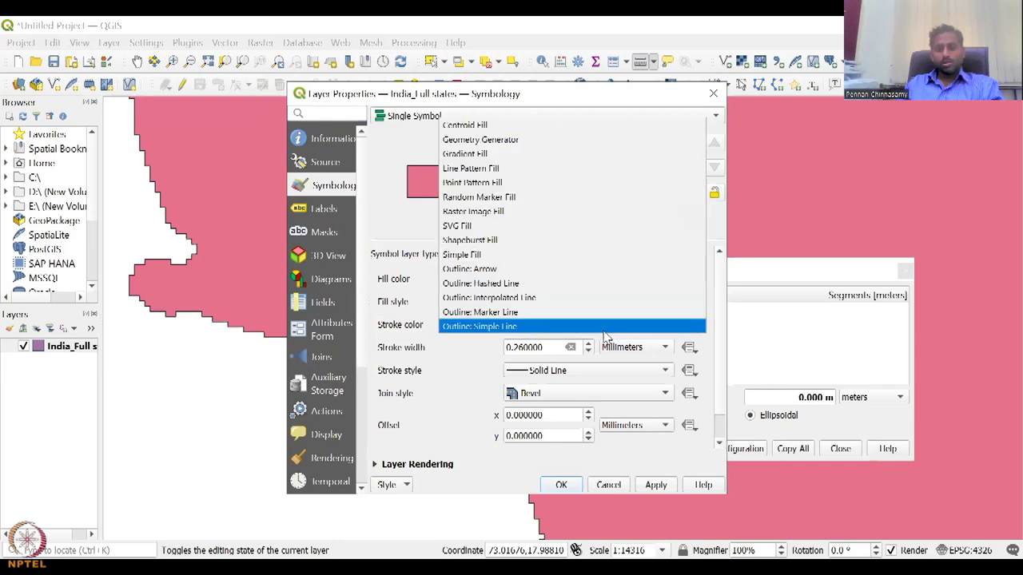
pyautogui.click(605, 328)
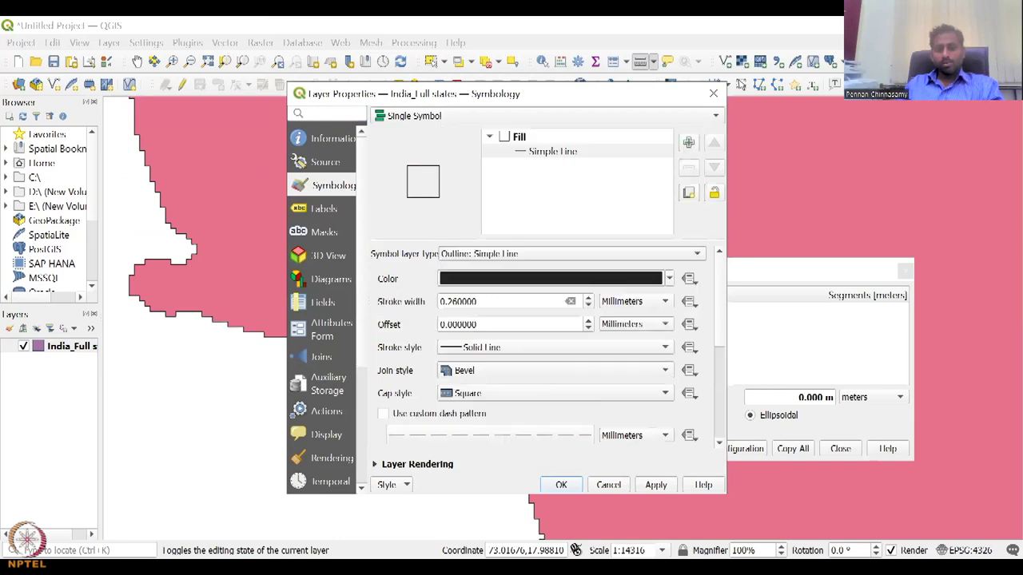
pyautogui.click(657, 488)
pyautogui.click(562, 485)
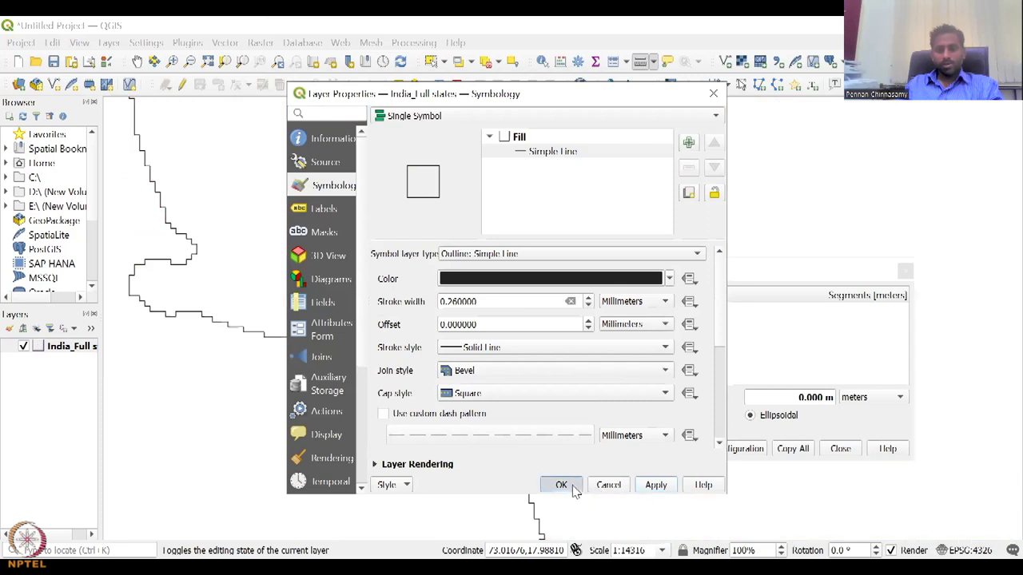
# - Examine the outlined state boundaries at several scales, from all of India to close detail of the western coastline
pyautogui.scroll(-3, 434, 356)
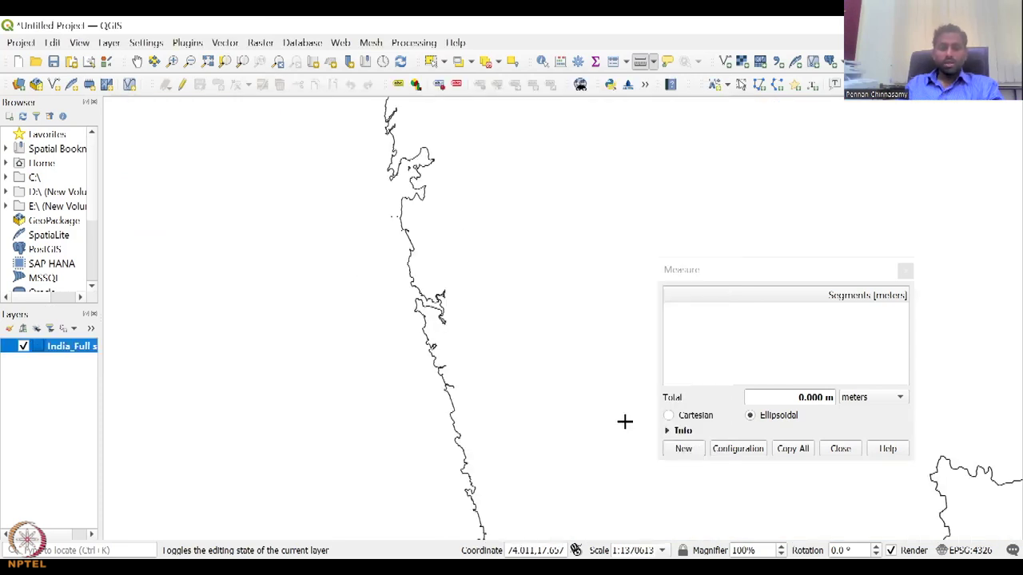
pyautogui.scroll(6, 445, 303)
pyautogui.scroll(-3, 440, 312)
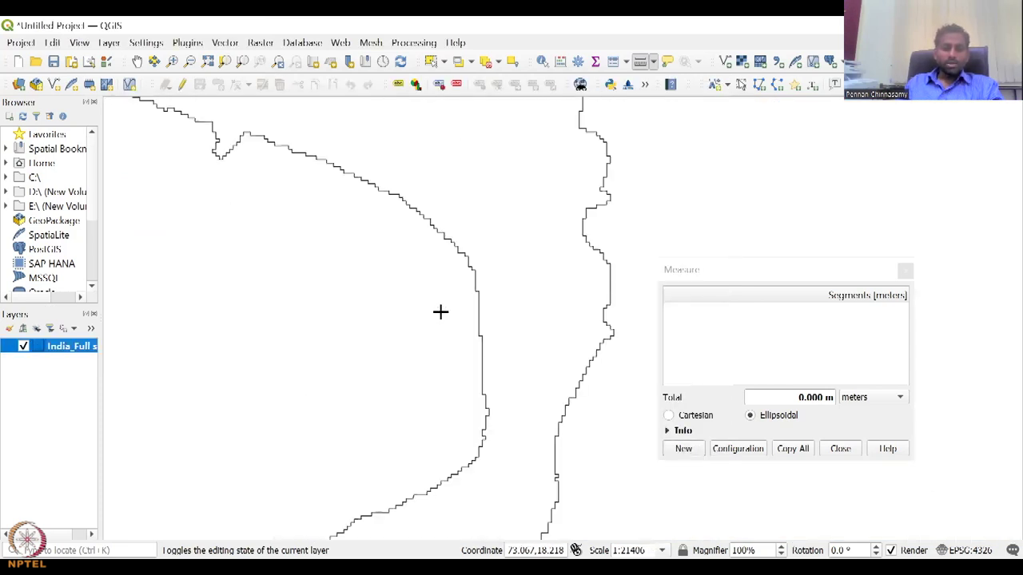
pyautogui.scroll(-4, 403, 367)
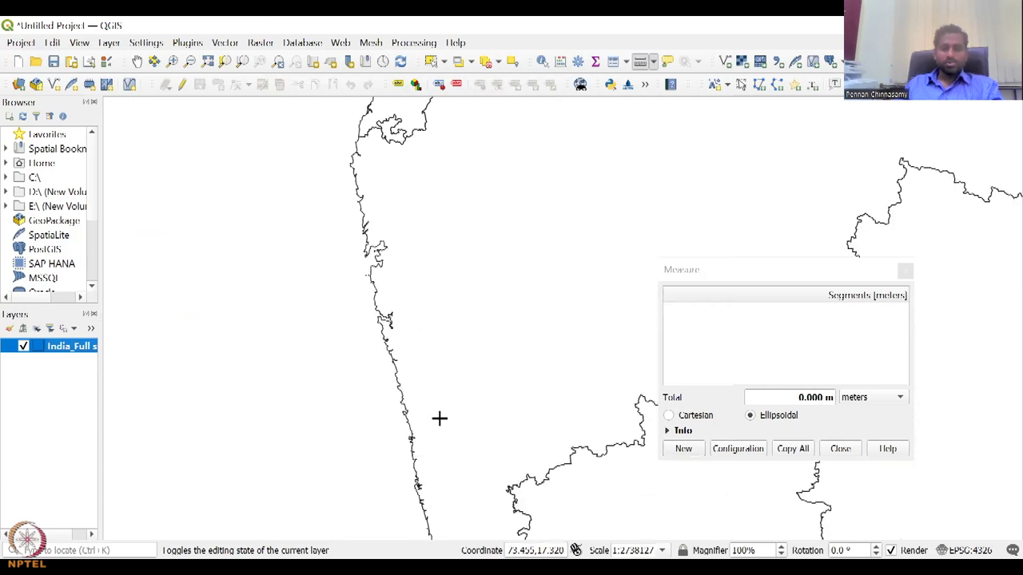
pyautogui.scroll(-3, 420, 319)
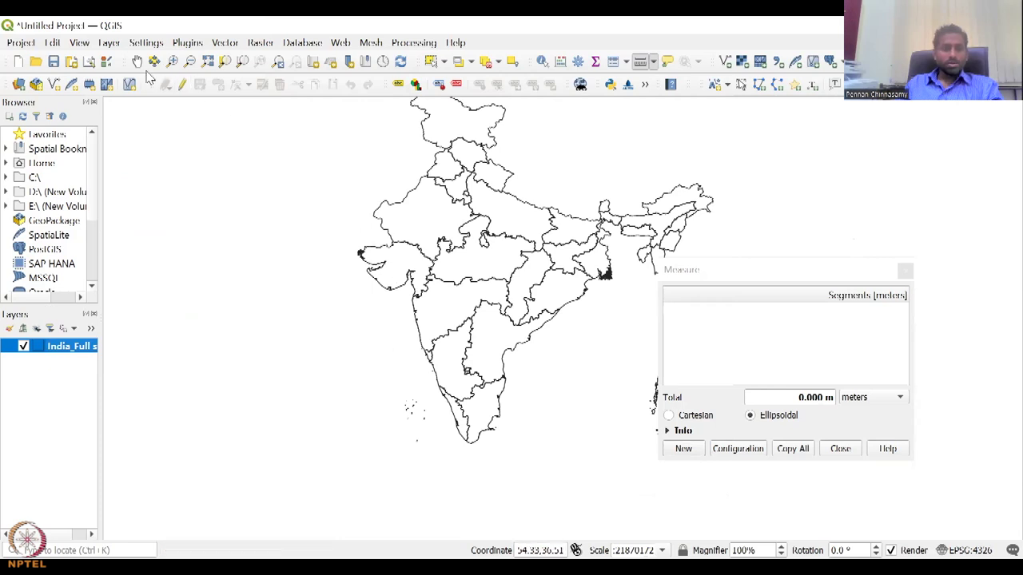
pyautogui.click(172, 62)
pyautogui.moveTo(401, 285); pyautogui.dragTo(440, 359)
pyautogui.moveTo(482, 243); pyautogui.dragTo(612, 447)
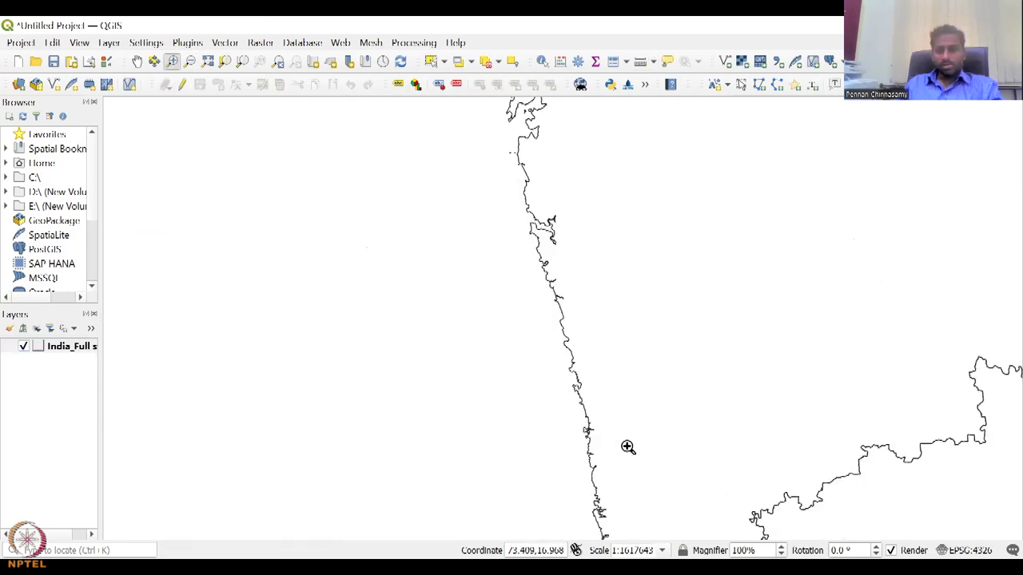
pyautogui.moveTo(528, 228); pyautogui.dragTo(639, 475)
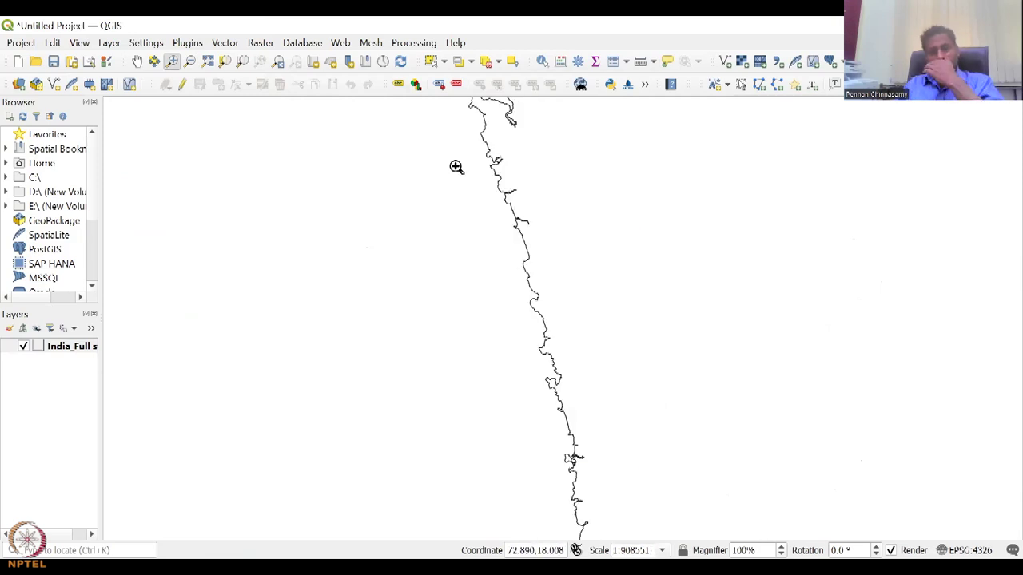
pyautogui.moveTo(456, 167); pyautogui.dragTo(615, 384)
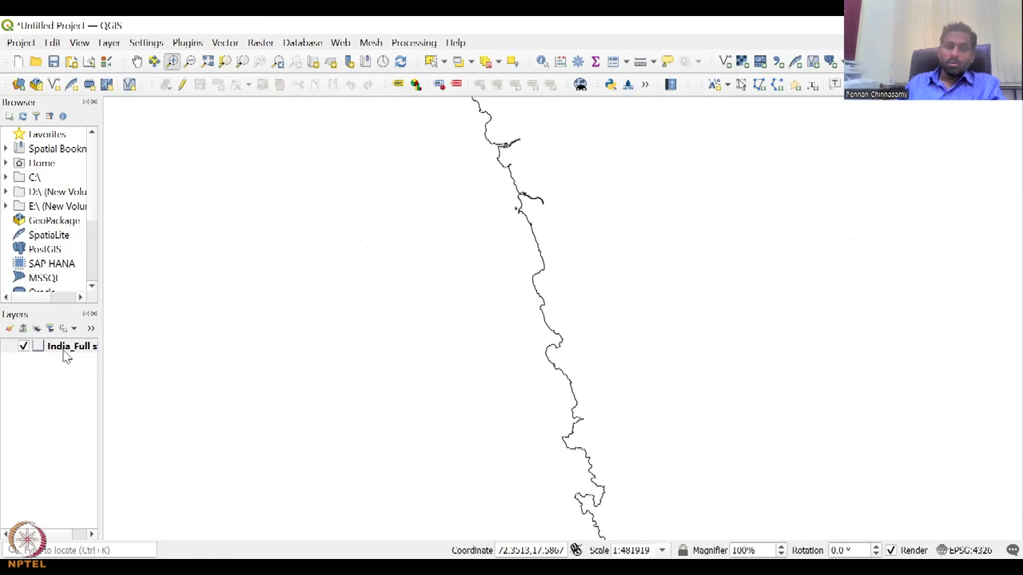
# - Measure a multi-segment line on the inland side of the western coastline, following its shape southward, and close the measurement
pyautogui.click(640, 62)
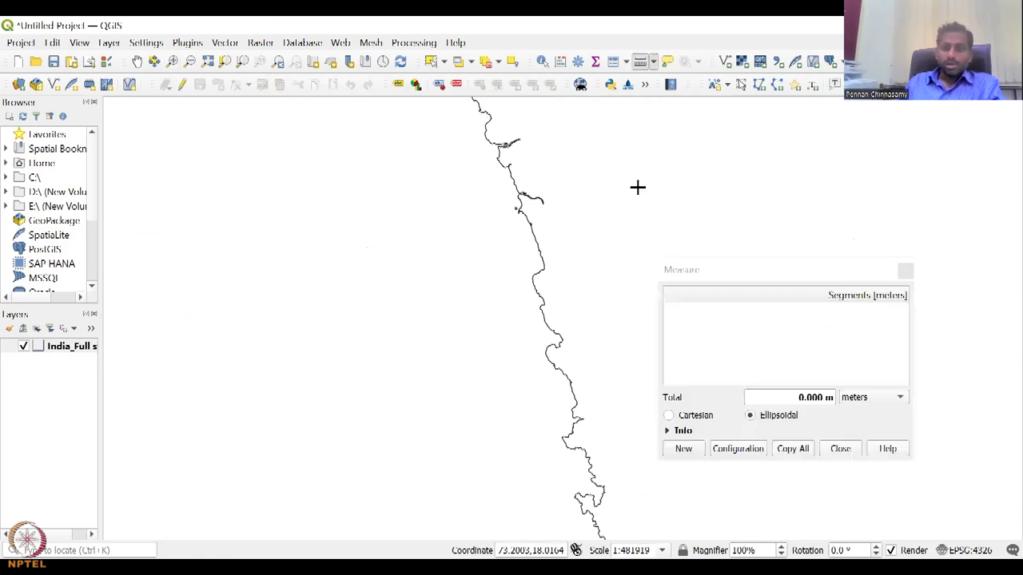
pyautogui.click(552, 328)
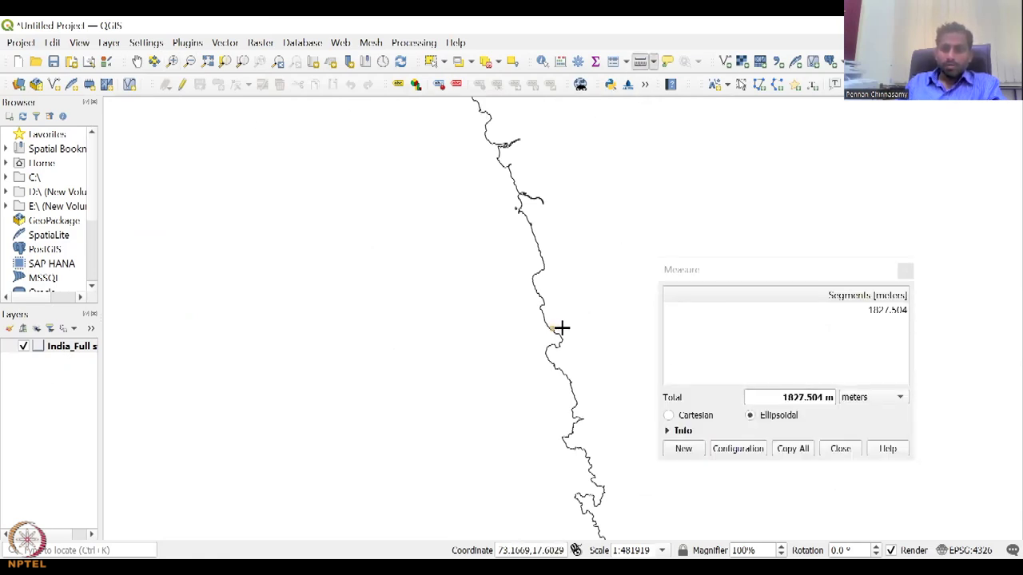
pyautogui.rightClick(561, 328)
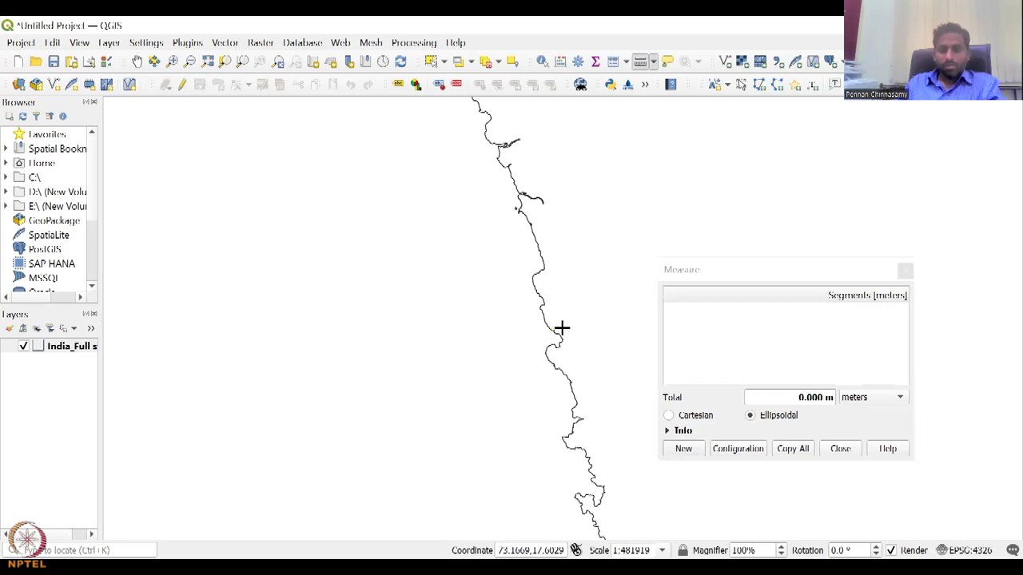
pyautogui.scroll(4, 561, 328)
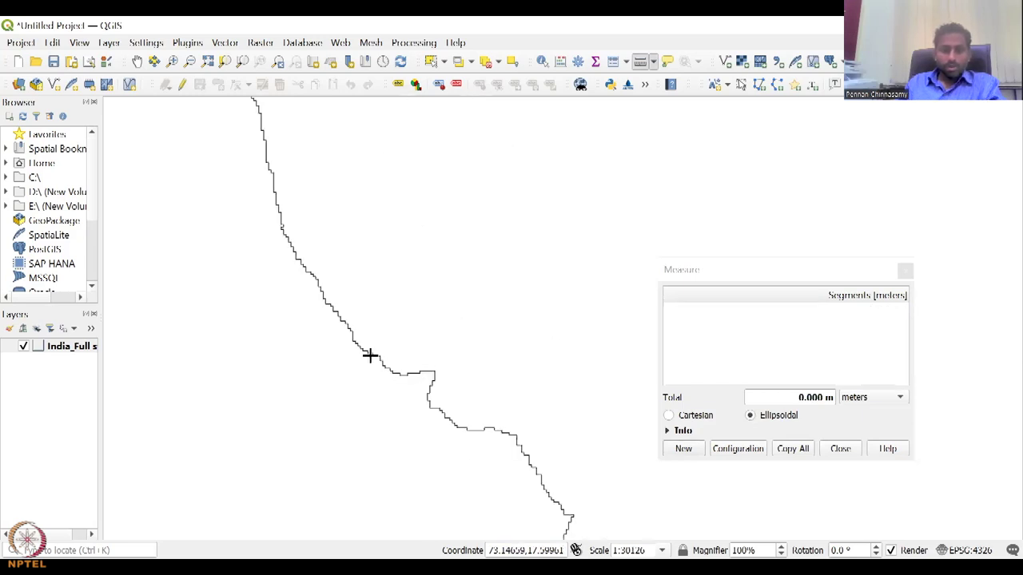
pyautogui.click(364, 344)
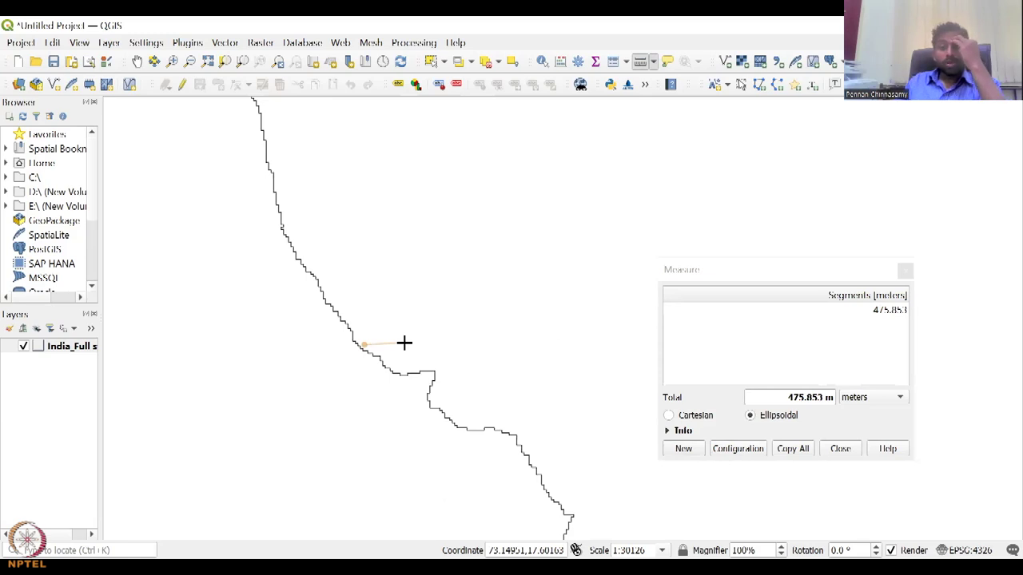
pyautogui.click(403, 342)
pyautogui.click(439, 361)
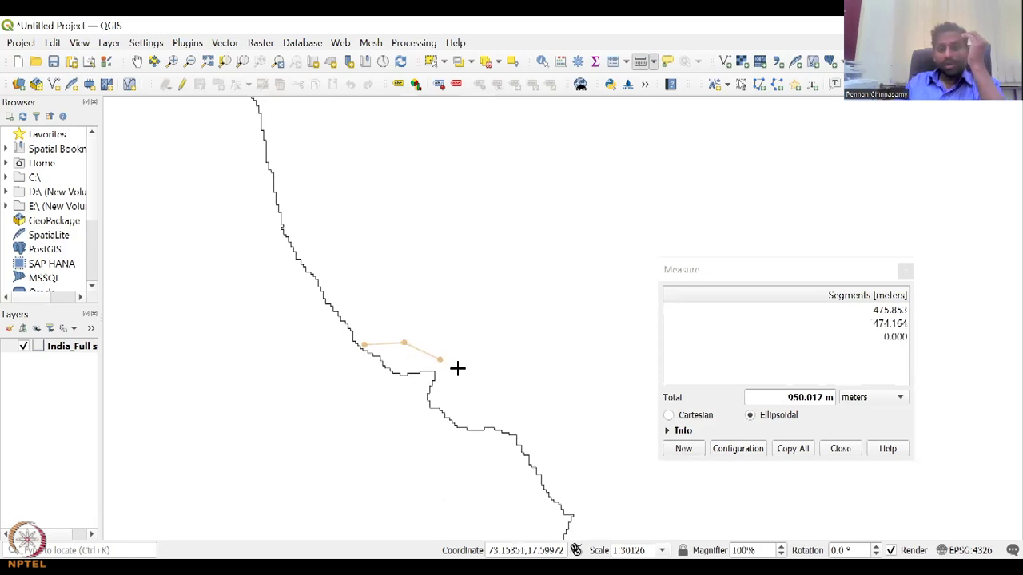
pyautogui.click(462, 378)
pyautogui.click(460, 400)
pyautogui.click(513, 405)
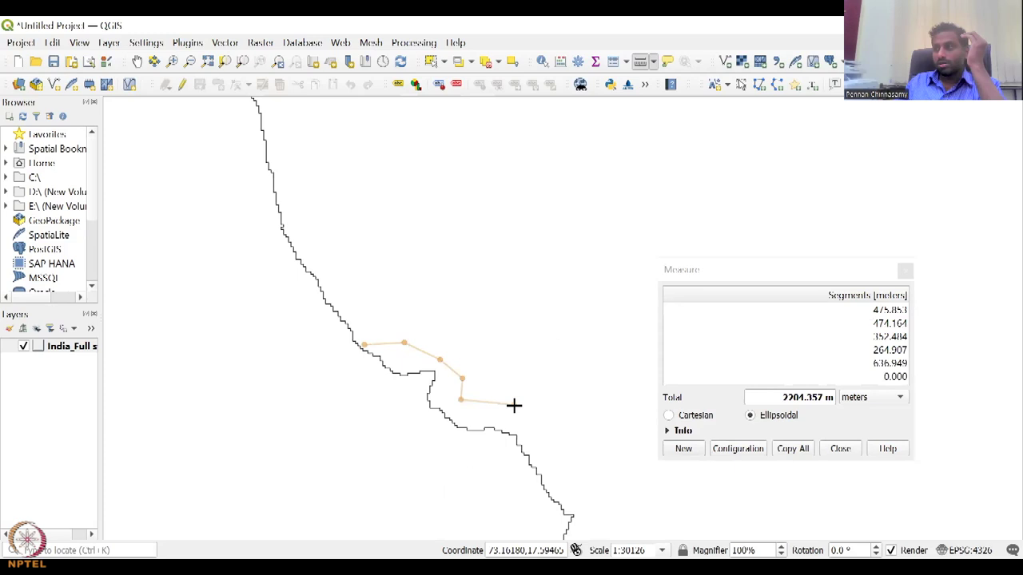
pyautogui.click(528, 429)
pyautogui.click(557, 452)
pyautogui.click(568, 480)
pyautogui.click(582, 496)
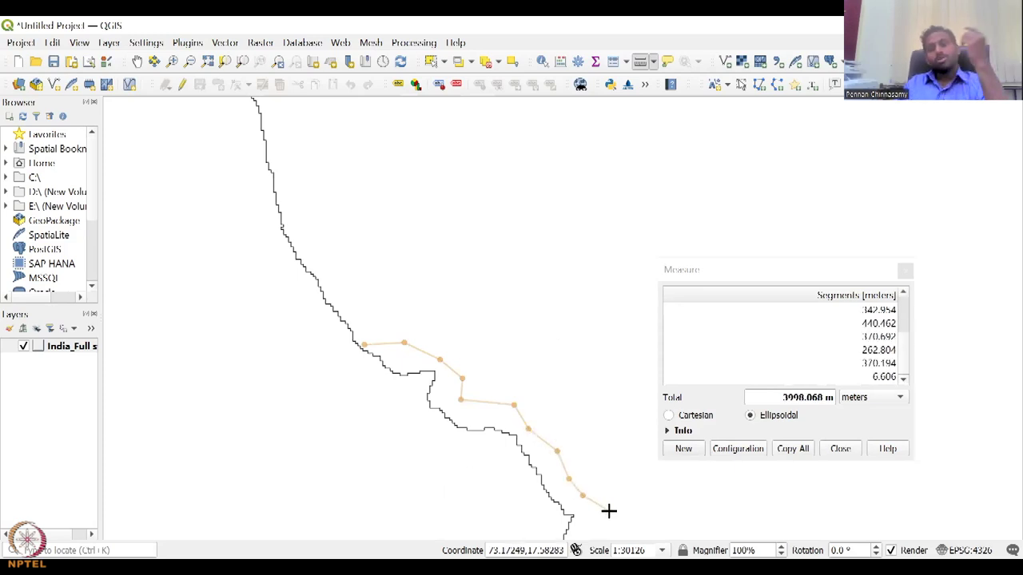
pyautogui.click(608, 511)
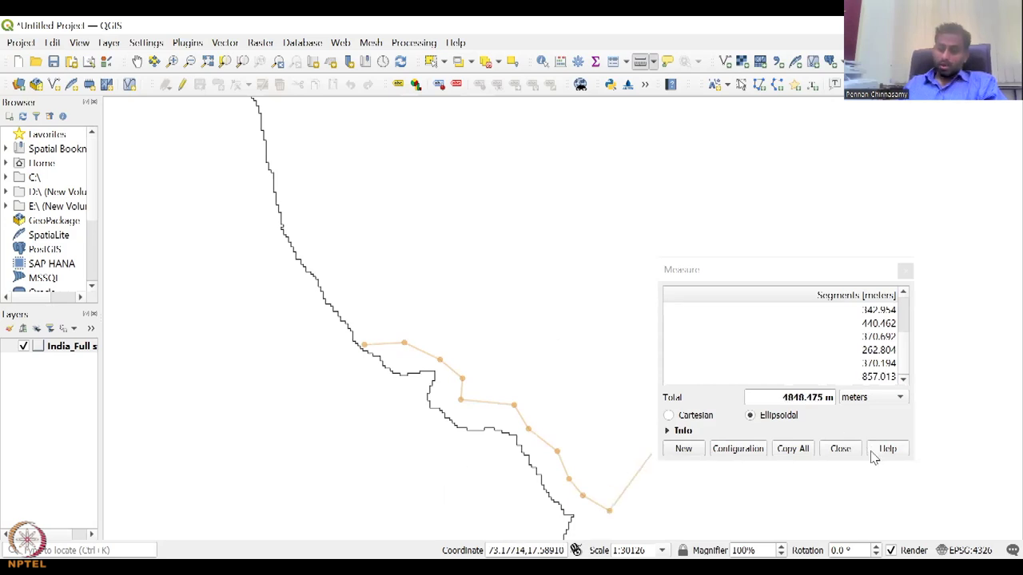
pyautogui.click(838, 448)
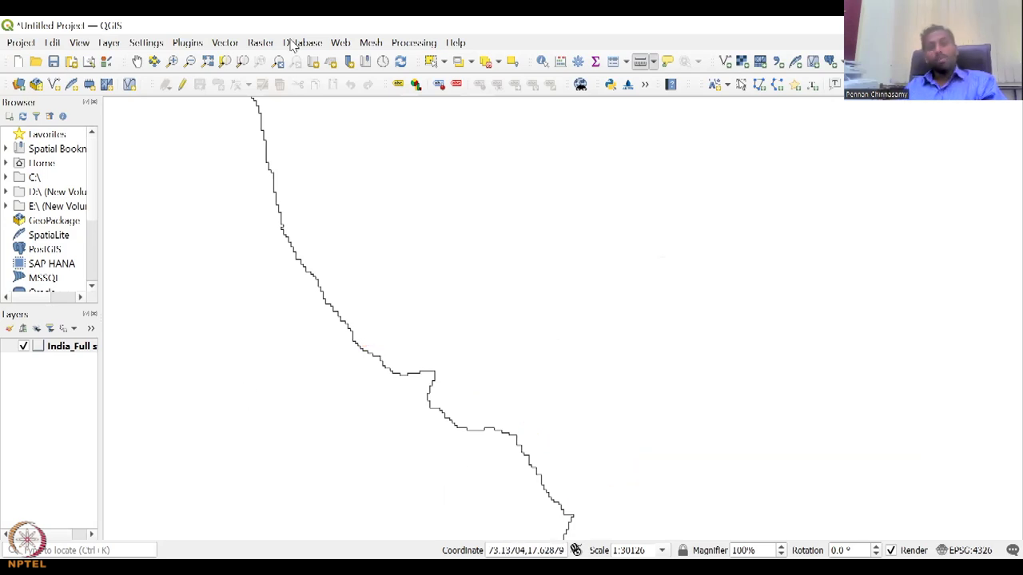
pyautogui.click(230, 45)
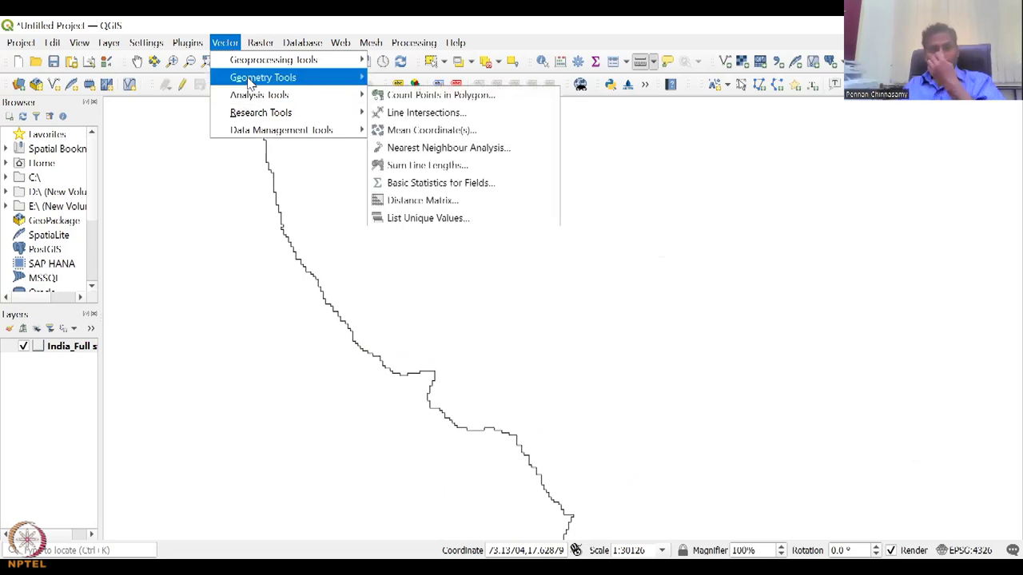
pyautogui.moveTo(274, 61)
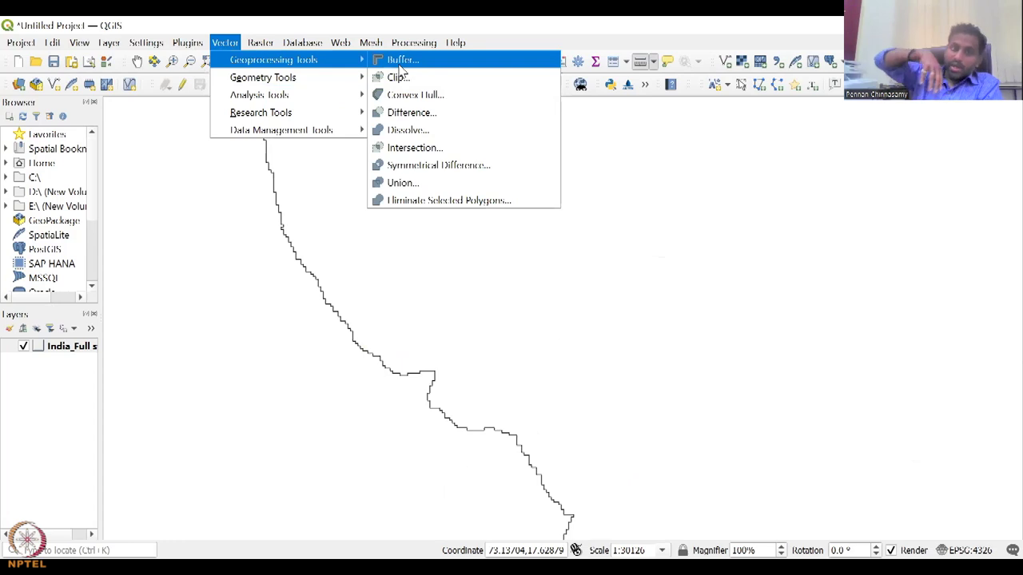
pyautogui.click(399, 61)
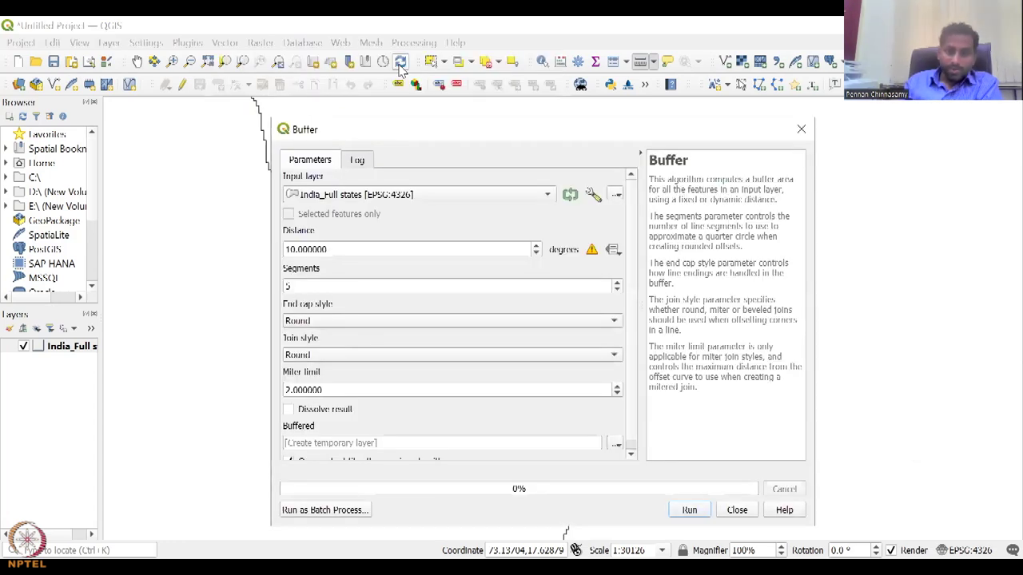
pyautogui.click(457, 199)
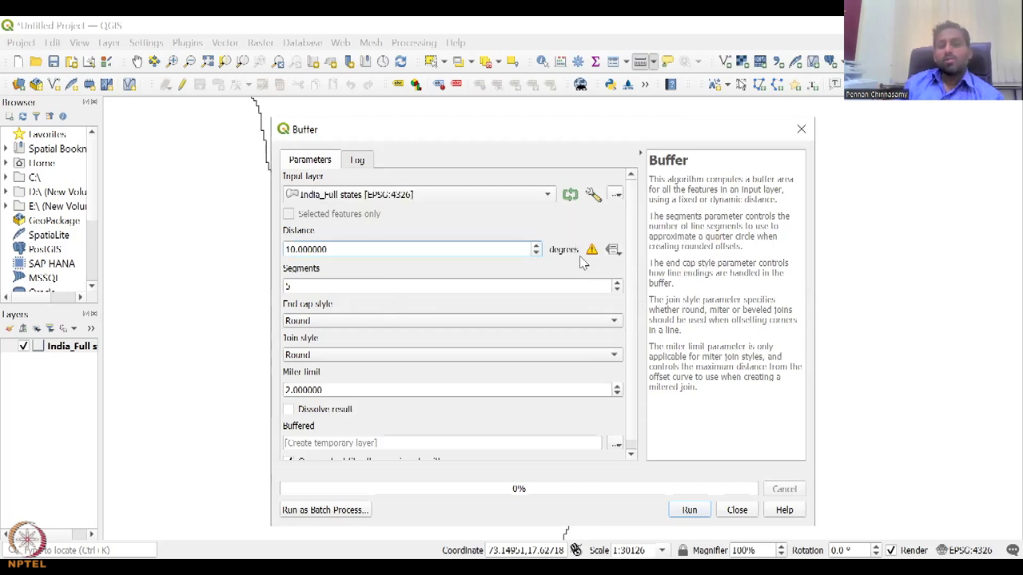
pyautogui.click(612, 251)
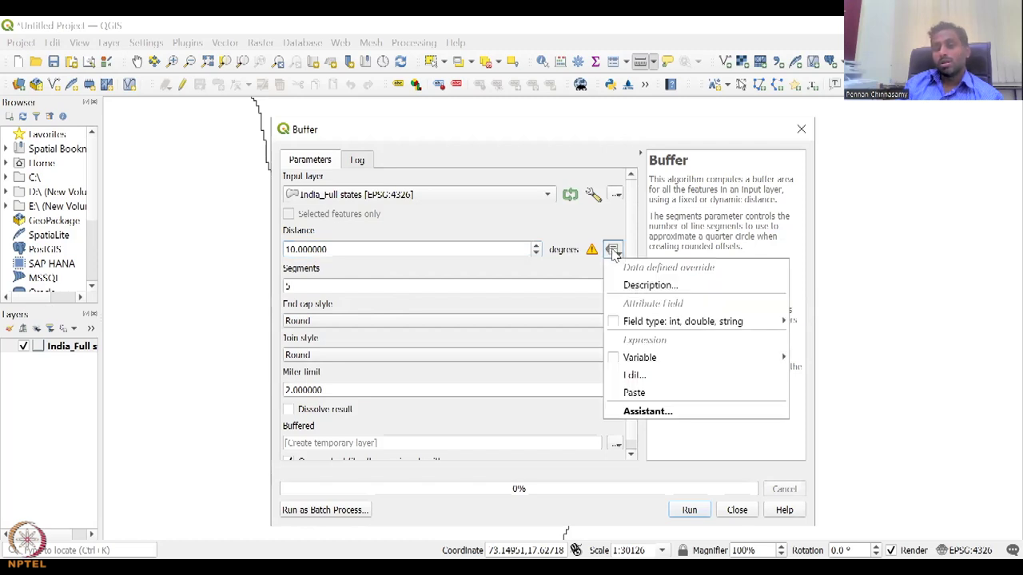
pyautogui.click(591, 253)
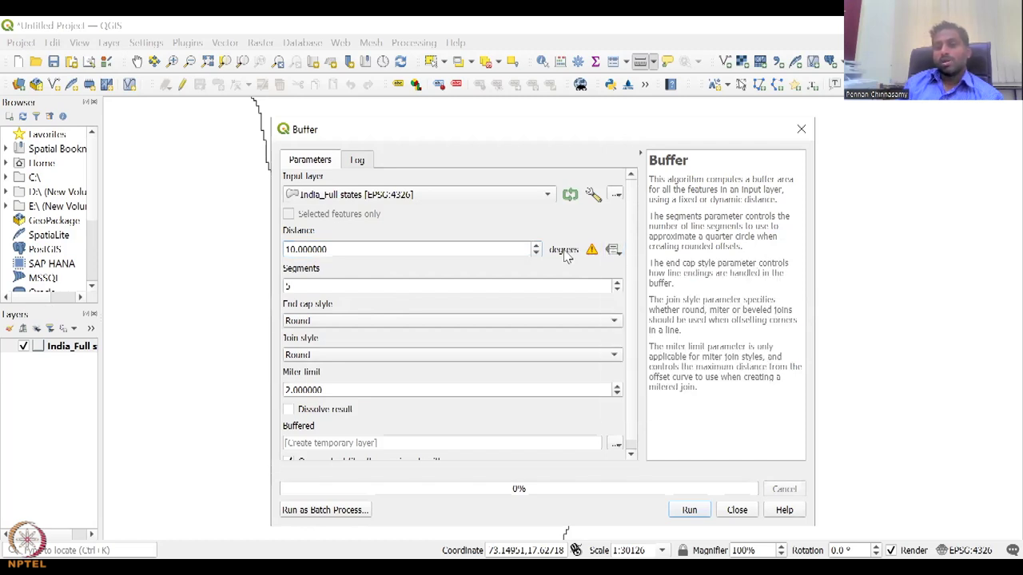
pyautogui.click(419, 249)
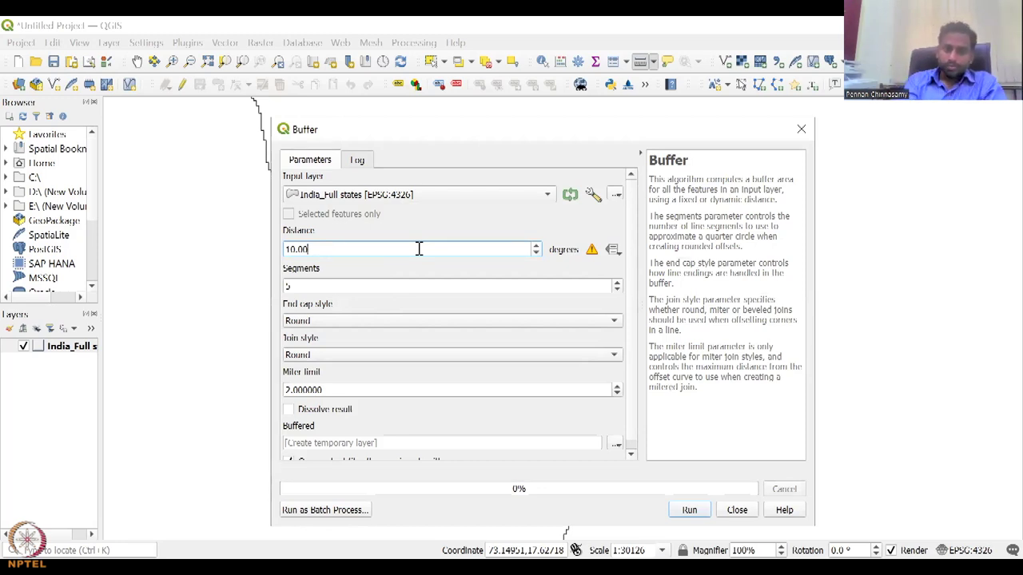
pyautogui.press('BackSpace')
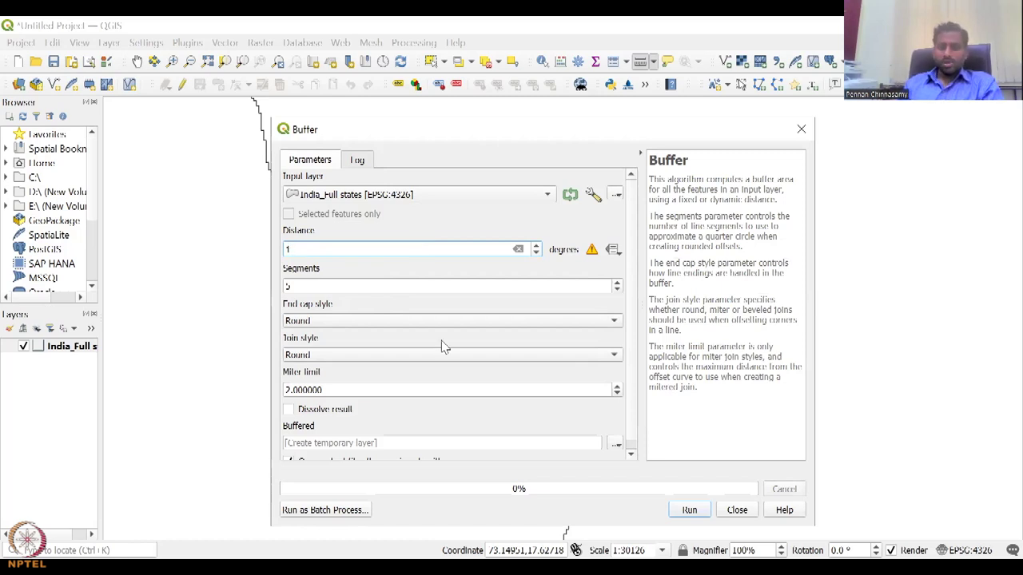
pyautogui.scroll(-1, 441, 346)
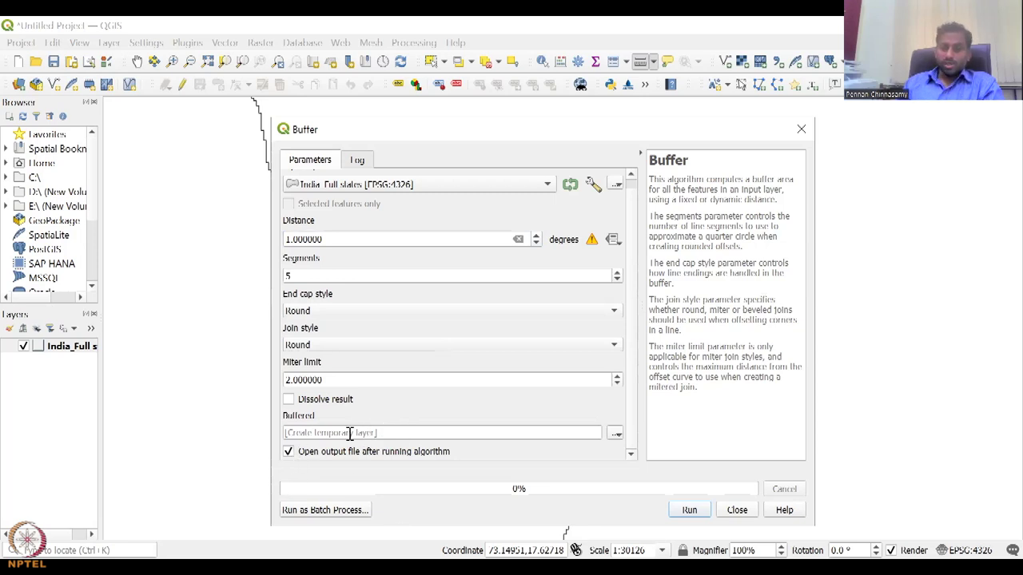
pyautogui.click(289, 434)
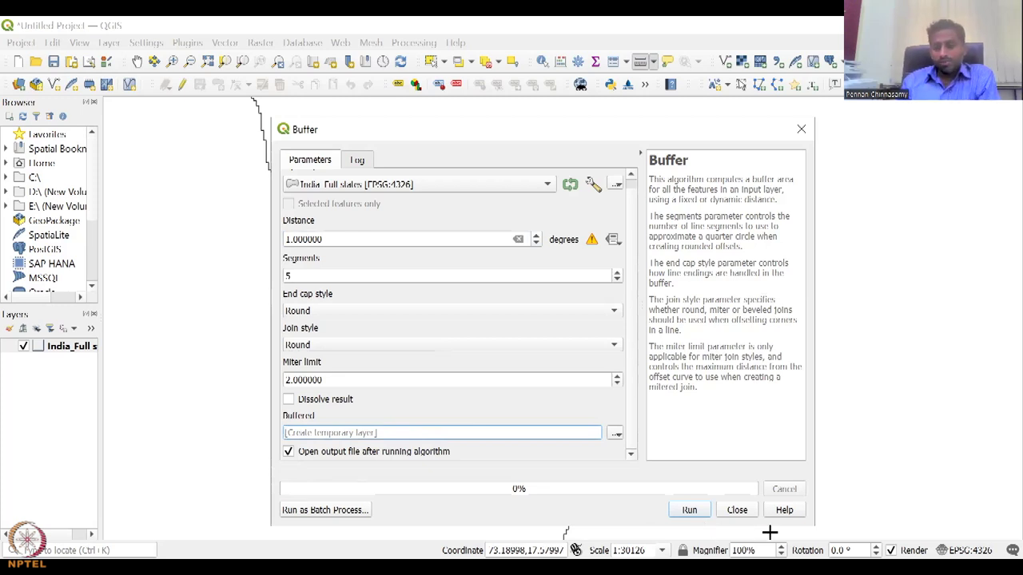
pyautogui.click(743, 517)
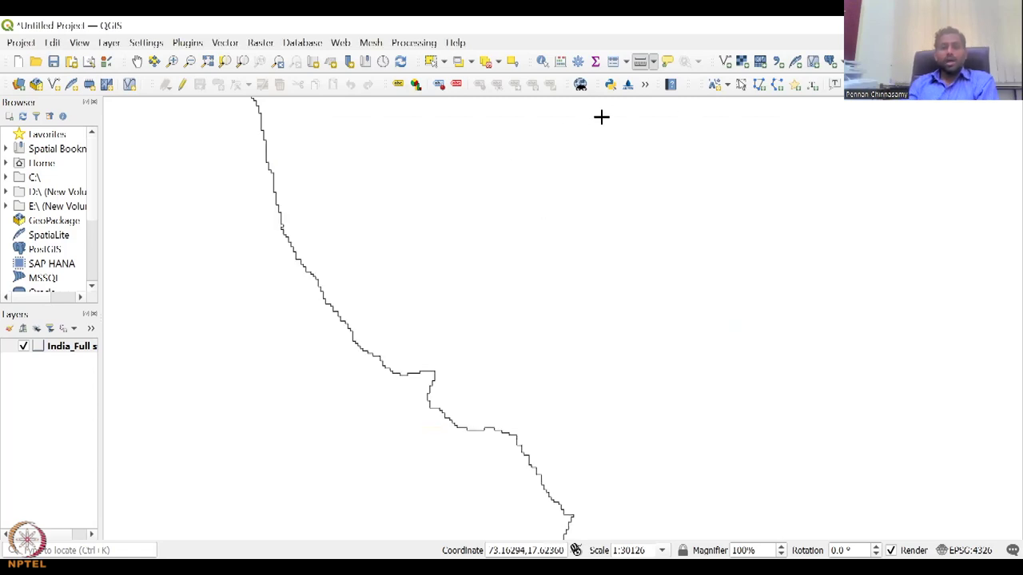
# - Add the TamilNadu.shp shapefile from the India_Admin folder to the project as a vector layer
pyautogui.click(726, 63)
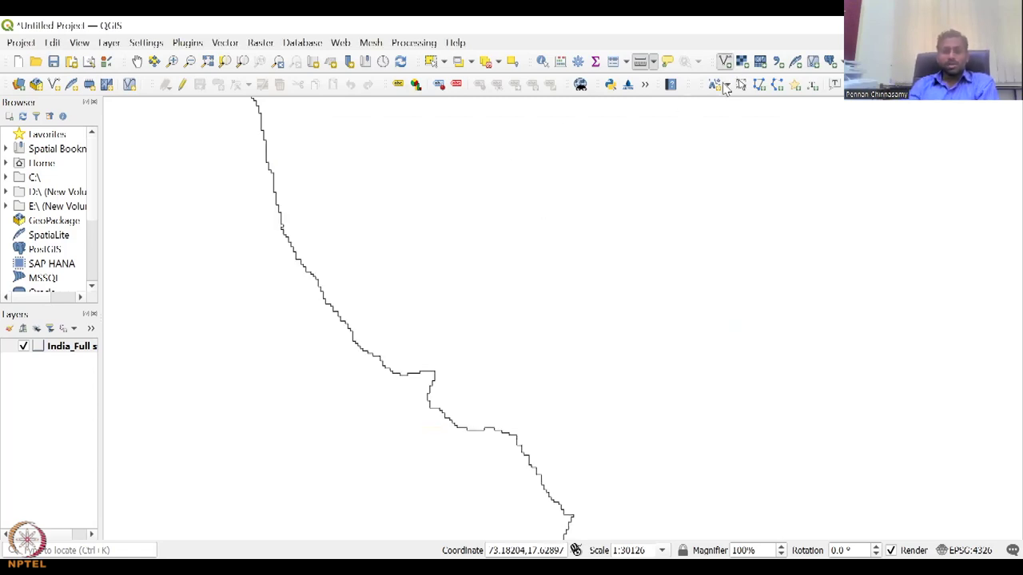
pyautogui.click(755, 241)
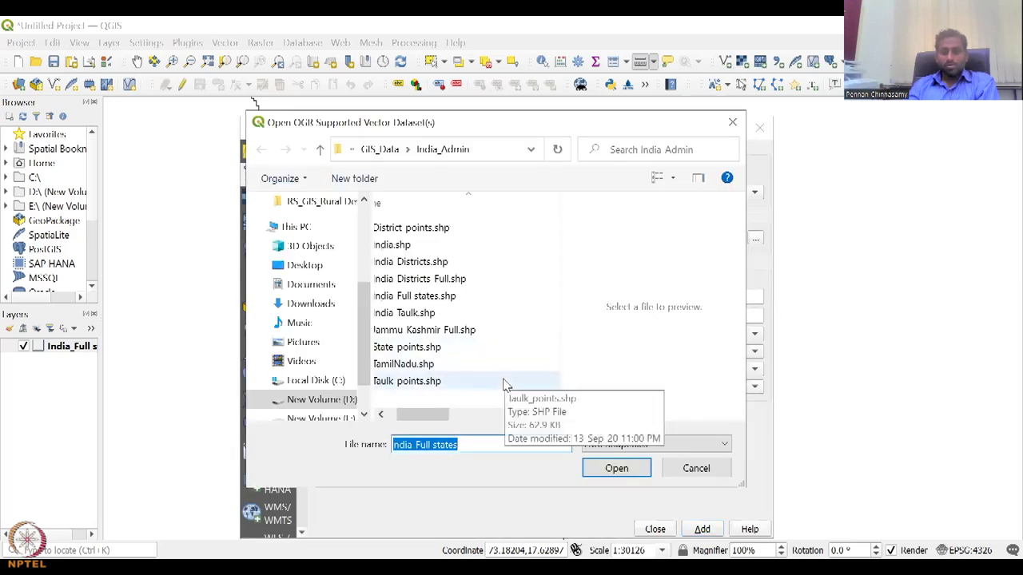
pyautogui.click(470, 366)
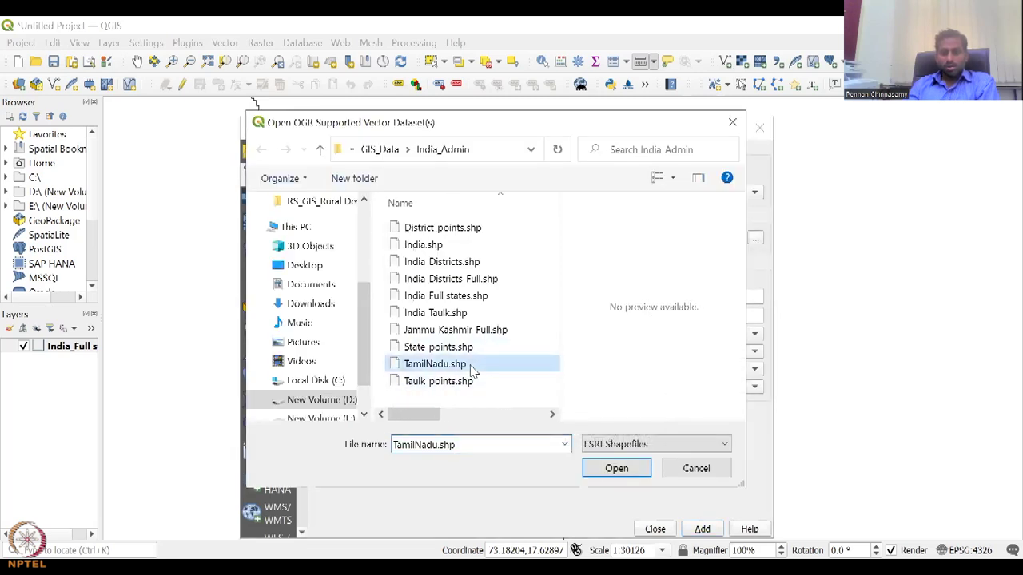
pyautogui.click(622, 473)
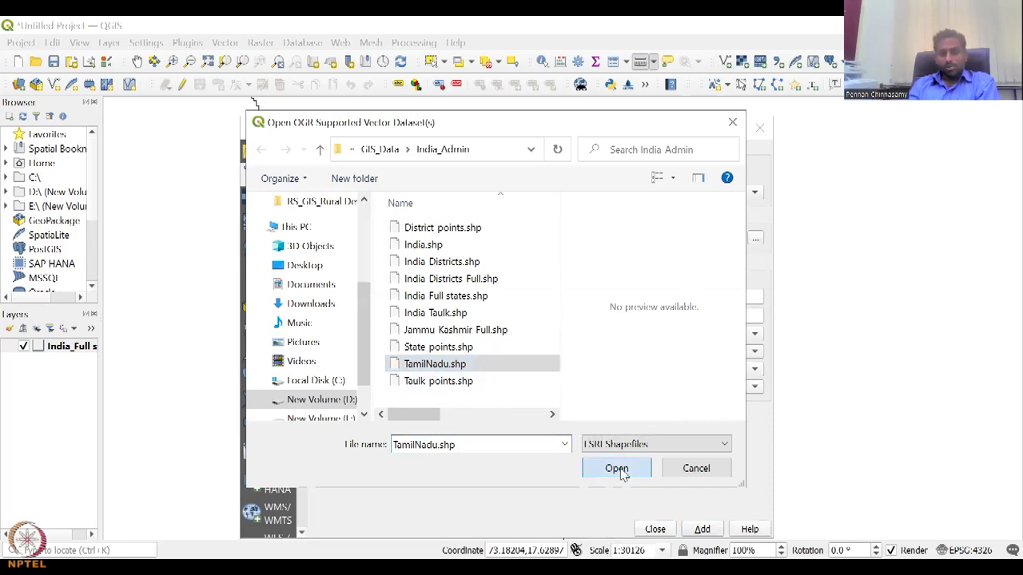
pyautogui.click(701, 528)
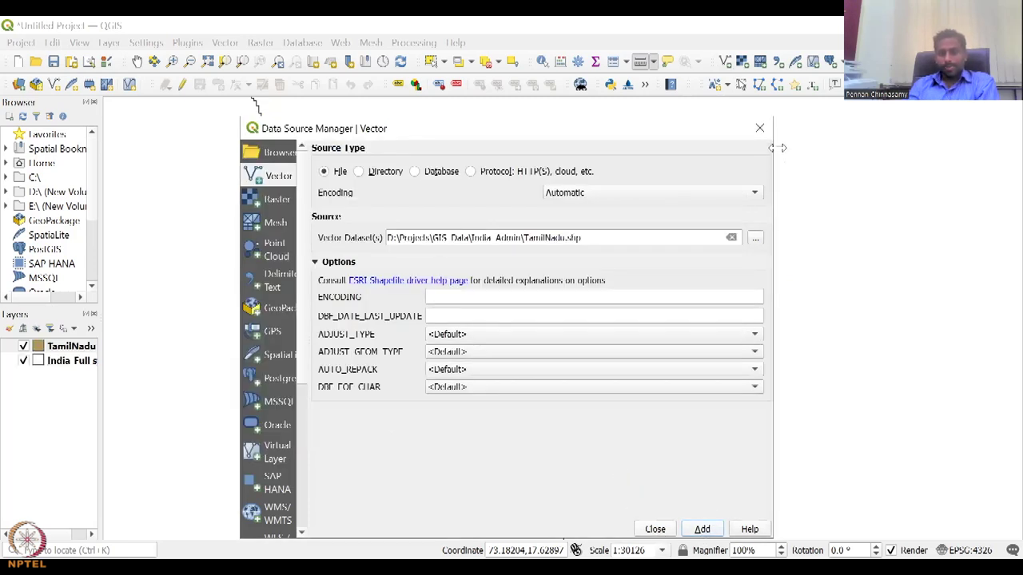
pyautogui.click(759, 128)
pyautogui.click(85, 347)
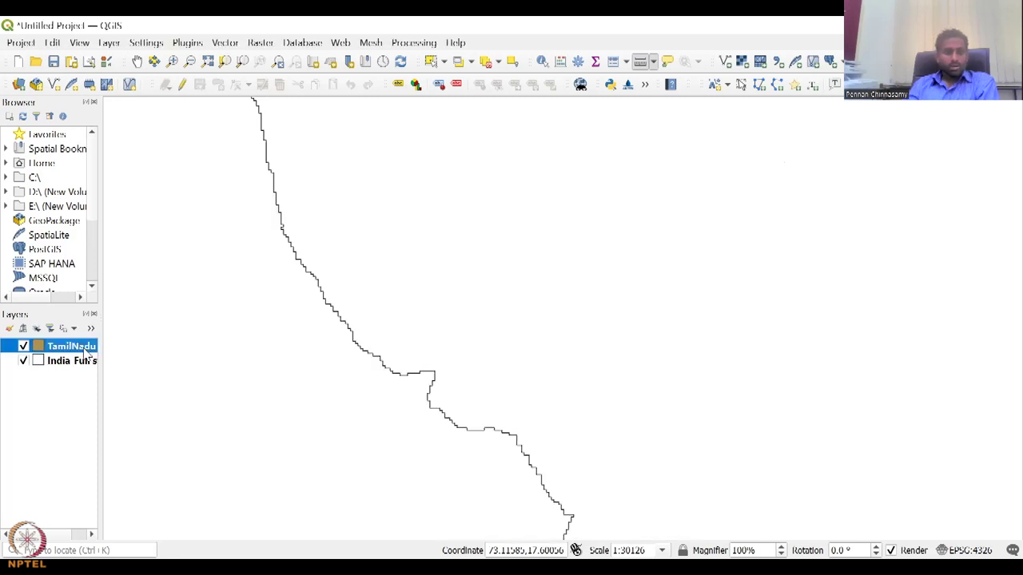
pyautogui.rightClick(85, 348)
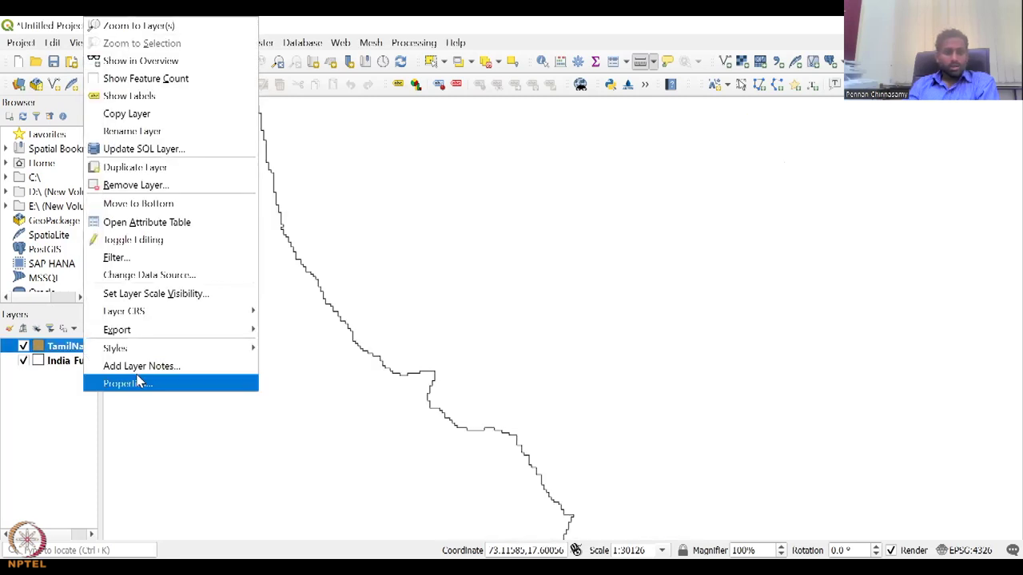
pyautogui.click(93, 450)
# - Buffer the TamilNadu layer by 1 degree into a temporary layer and place the buffer beneath TamilNadu in the layer order
pyautogui.click(207, 62)
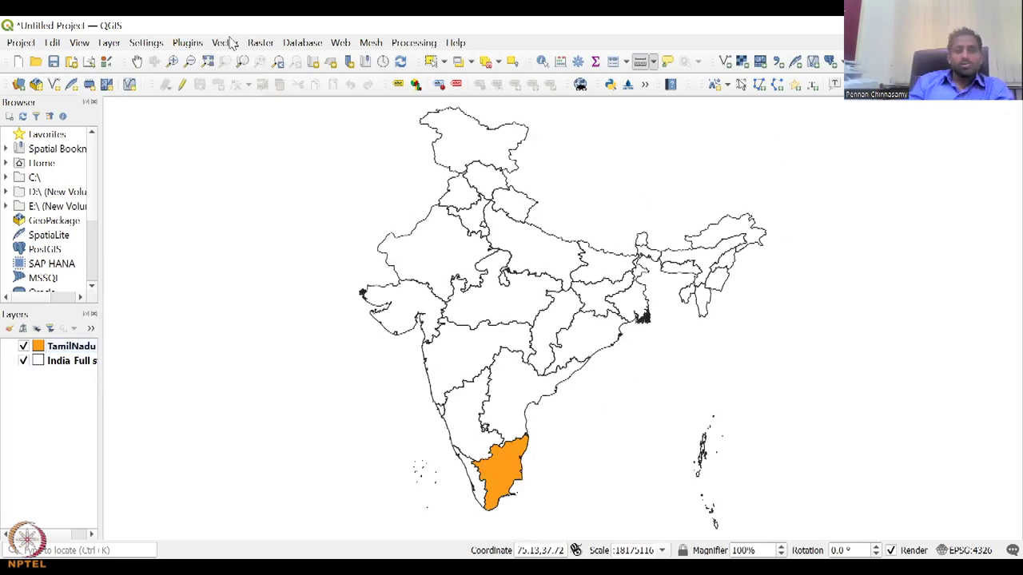
pyautogui.click(187, 45)
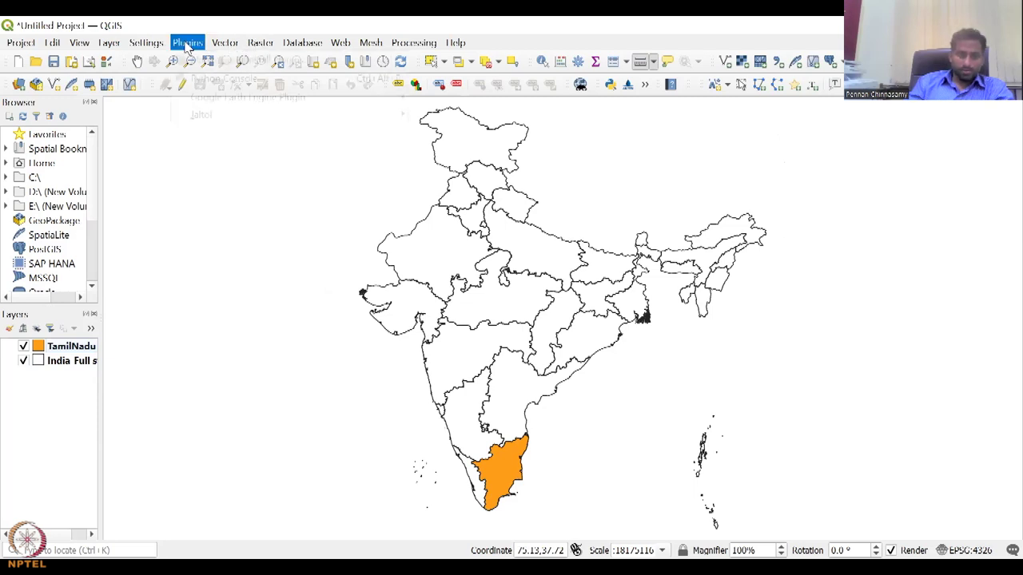
pyautogui.click(224, 42)
pyautogui.moveTo(264, 65)
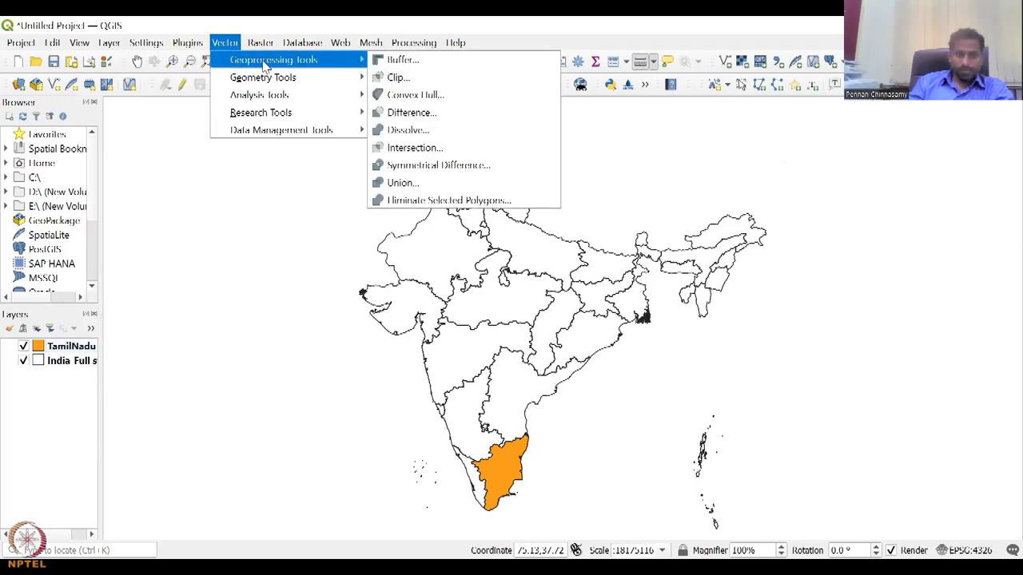
pyautogui.click(385, 64)
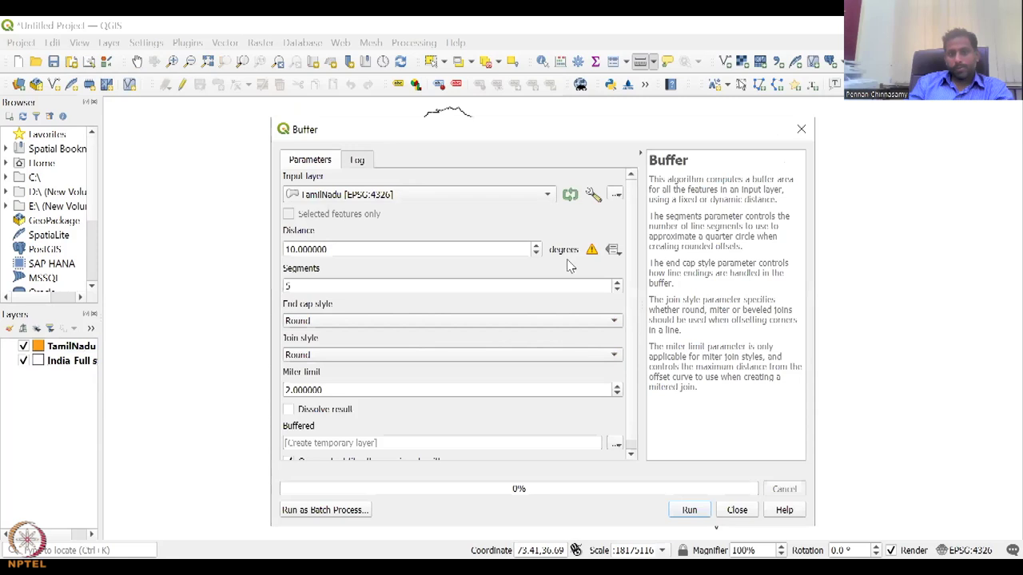
pyautogui.moveTo(458, 248); pyautogui.dragTo(220, 248)
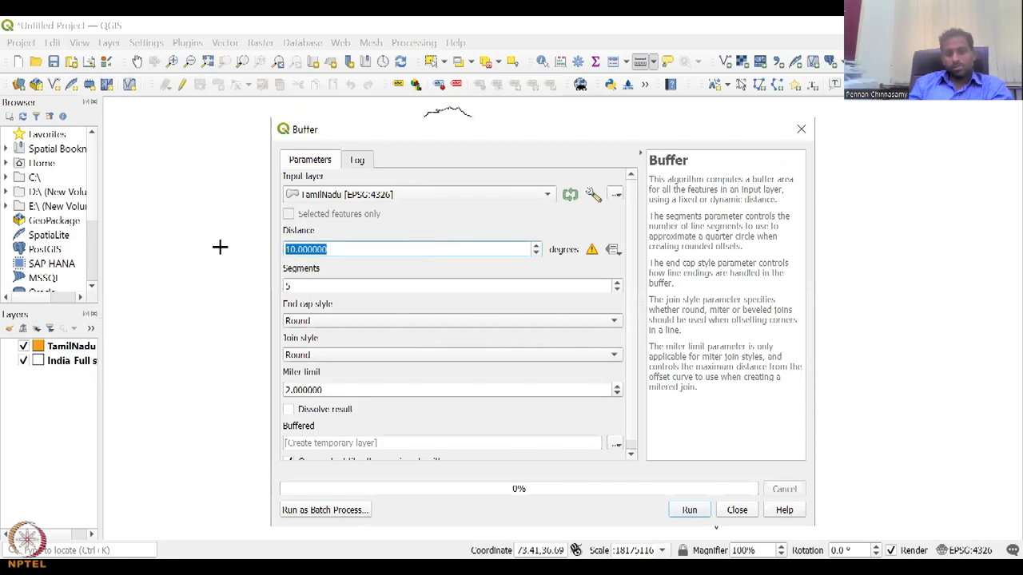
pyautogui.write('1')
pyautogui.scroll(-1, 548, 428)
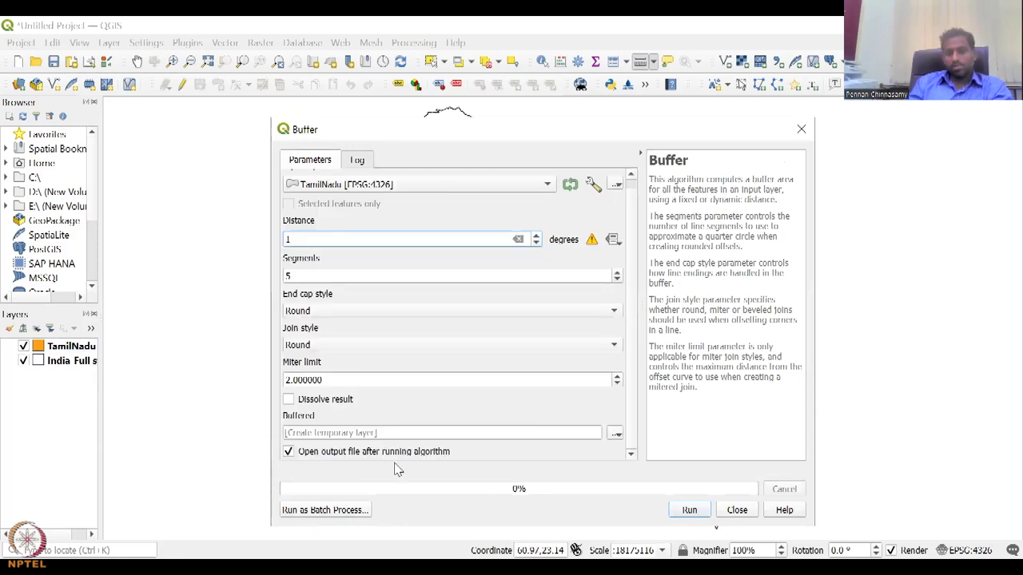
pyautogui.click(691, 511)
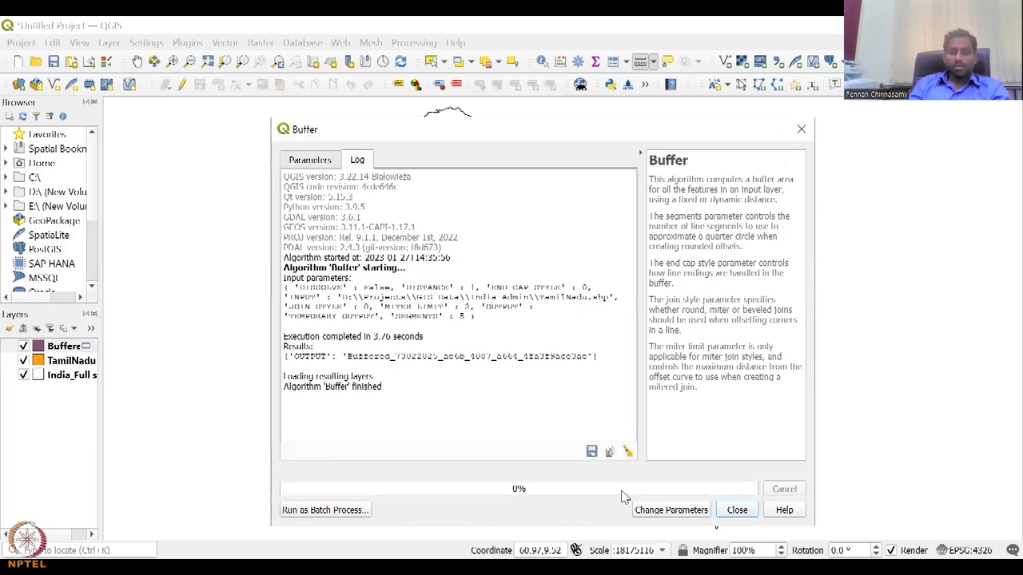
pyautogui.click(799, 129)
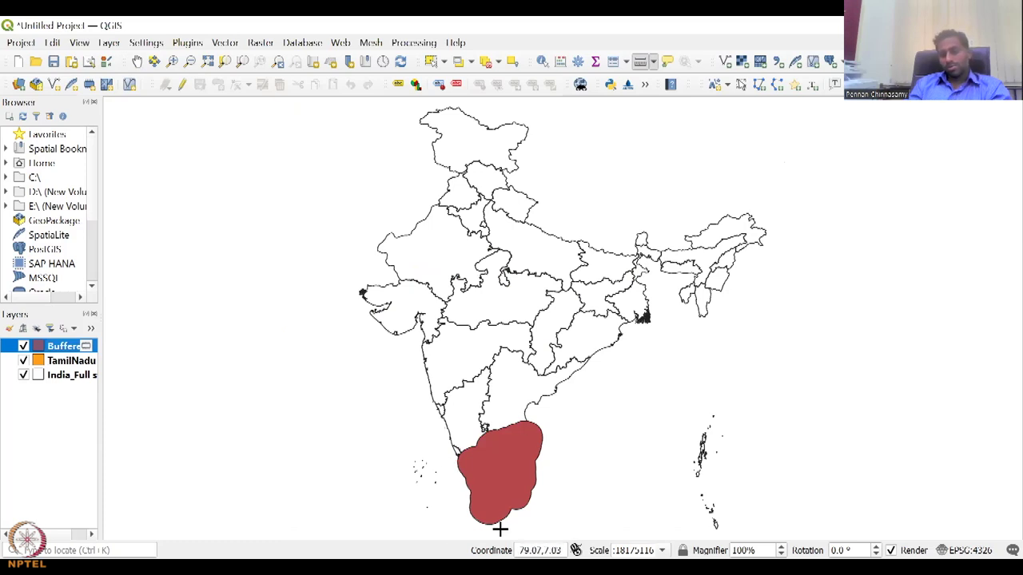
pyautogui.moveTo(57, 352); pyautogui.dragTo(59, 372)
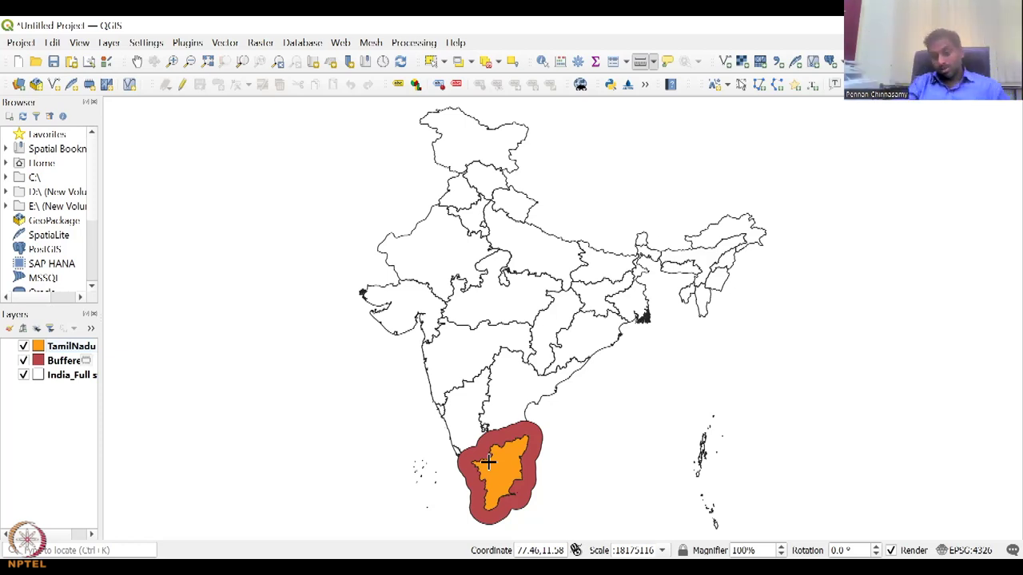
# - Measure the buffer's width in meters from Tamil Nadu's eastern coast straight out to the buffer edge
pyautogui.scroll(3, 508, 495)
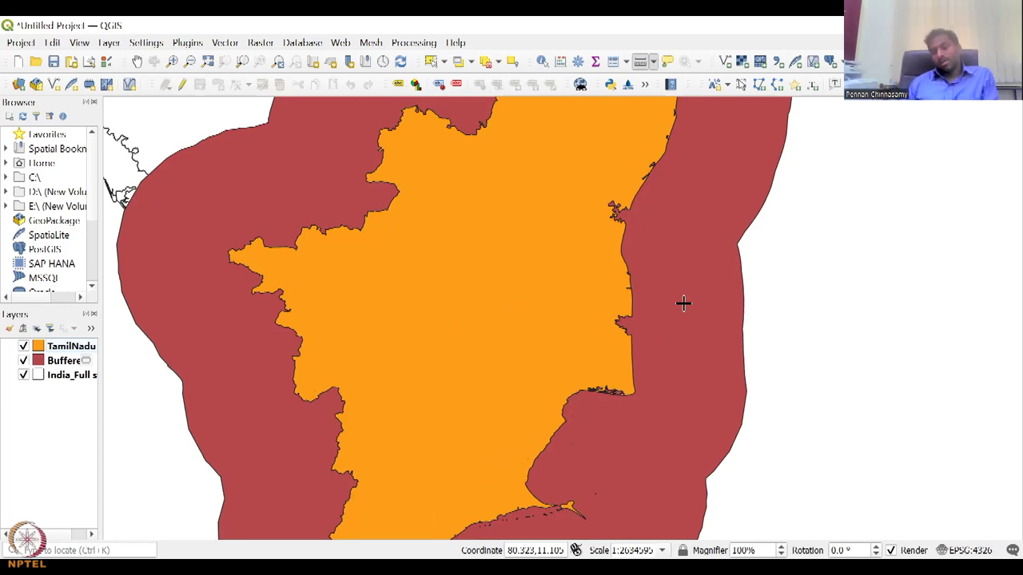
pyautogui.click(631, 292)
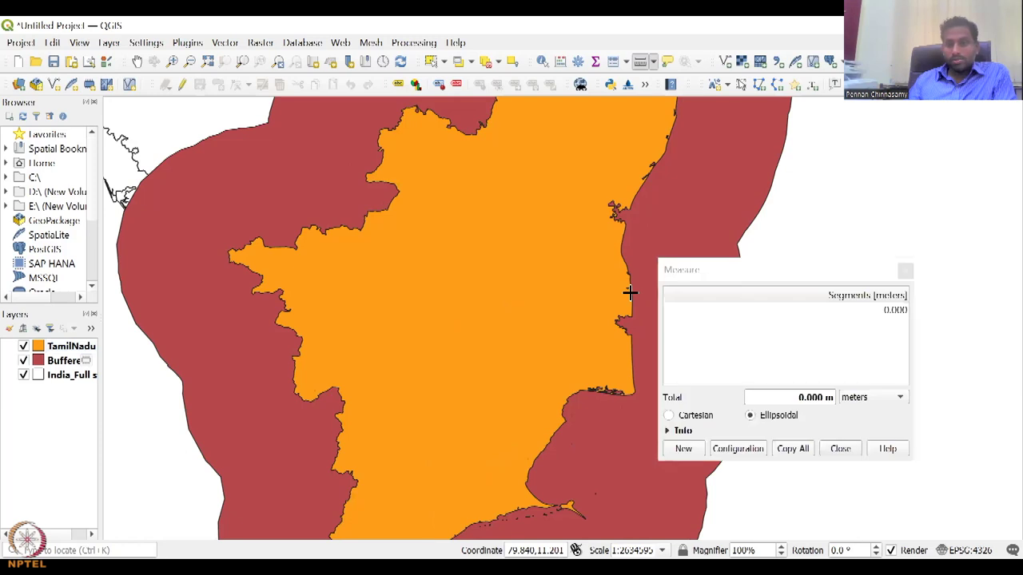
pyautogui.moveTo(828, 272); pyautogui.dragTo(410, 219)
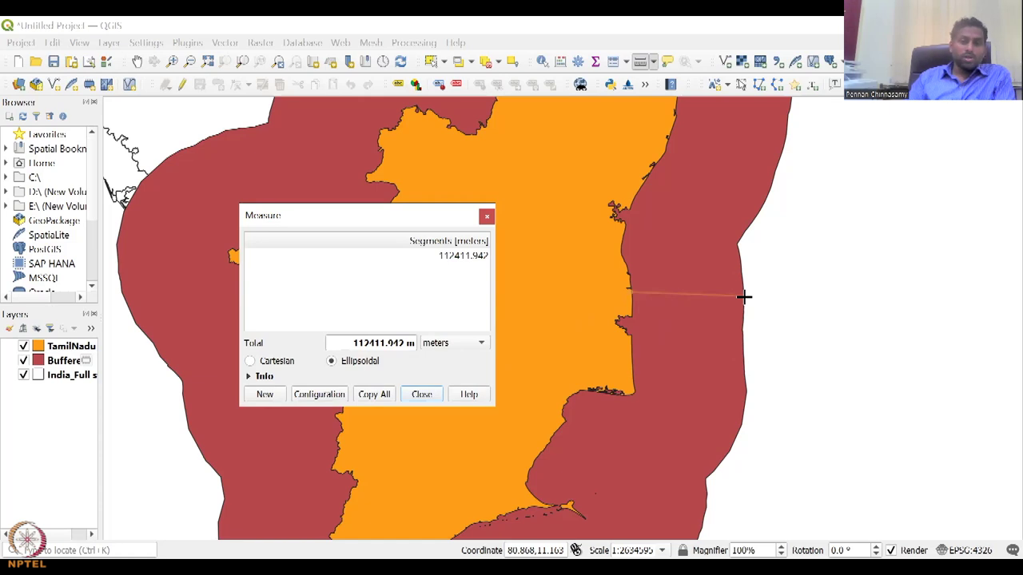
pyautogui.click(744, 297)
pyautogui.press('Escape')
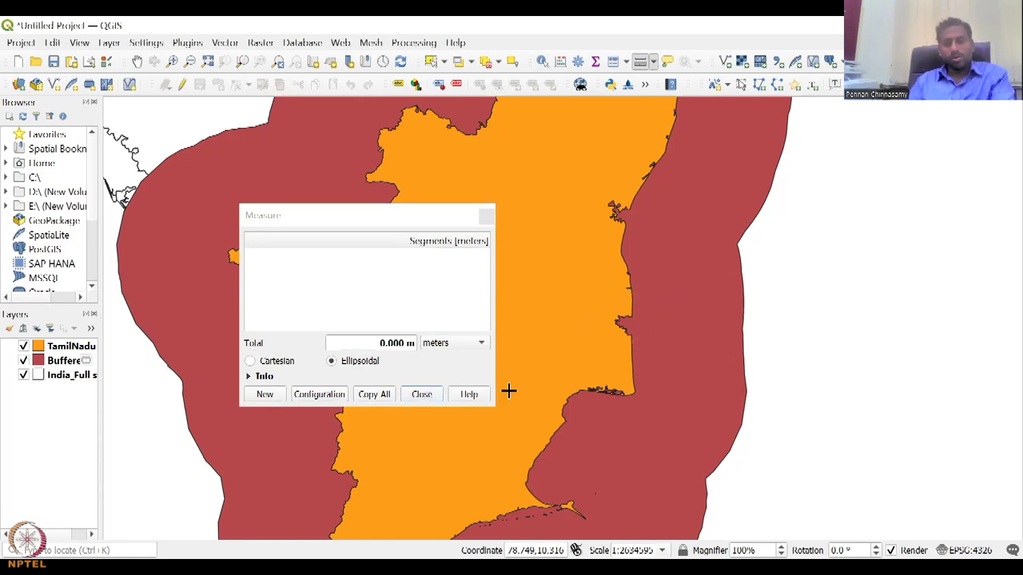
# - Switch the measurement unit to degrees and measure the buffer's width again from the eastern coast to its outer edge
pyautogui.click(440, 348)
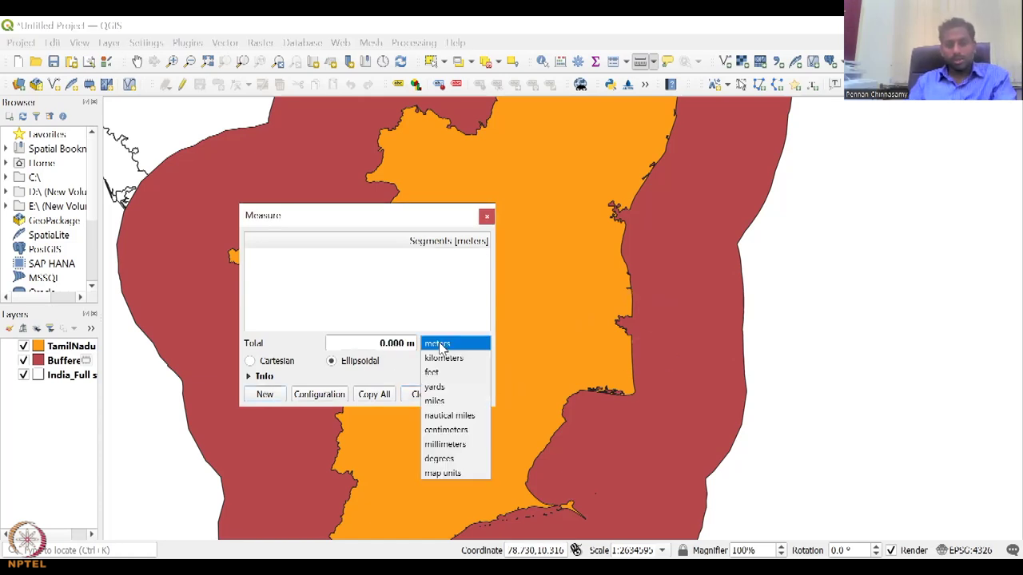
pyautogui.click(440, 458)
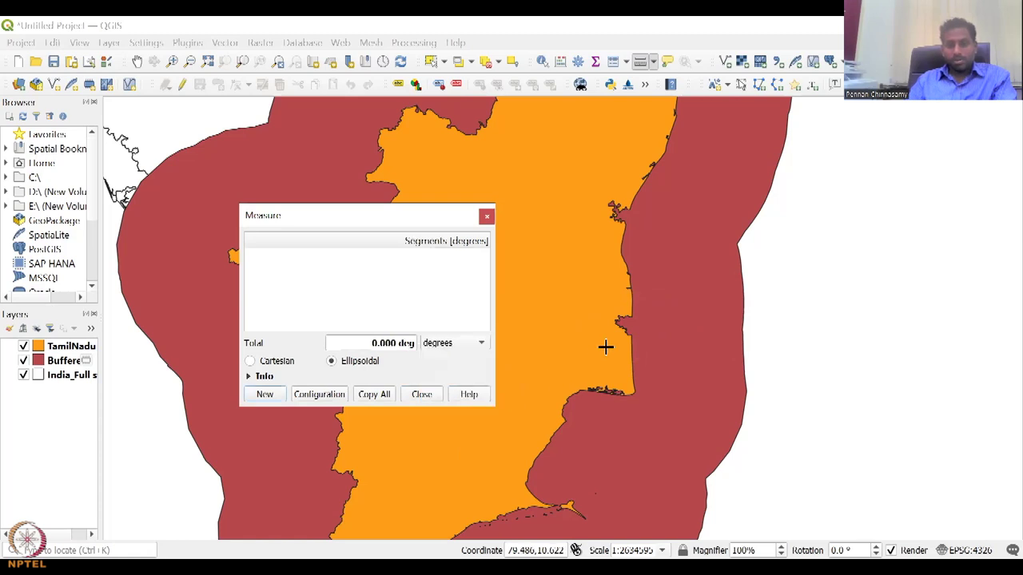
pyautogui.click(631, 293)
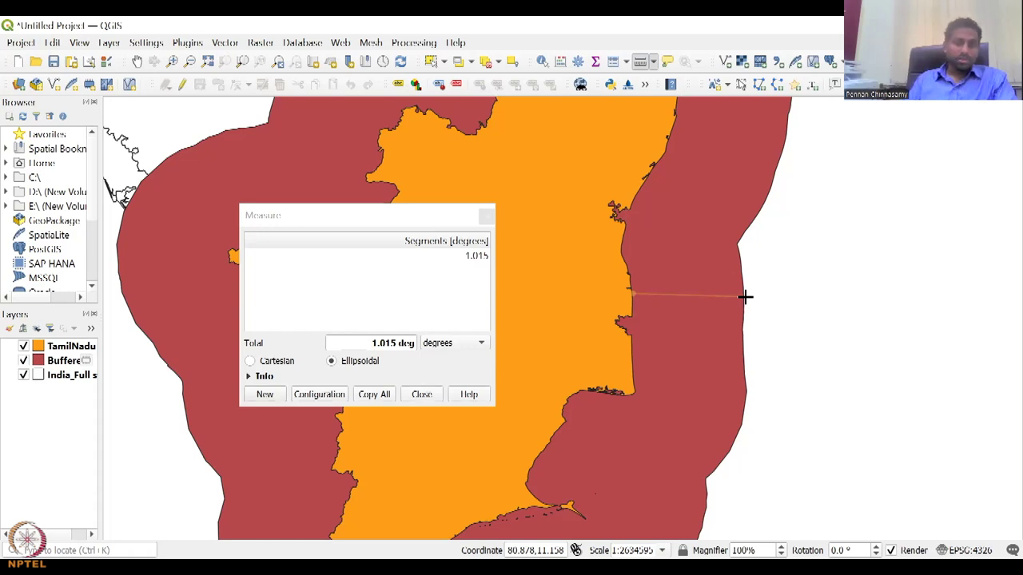
pyautogui.rightClick(744, 296)
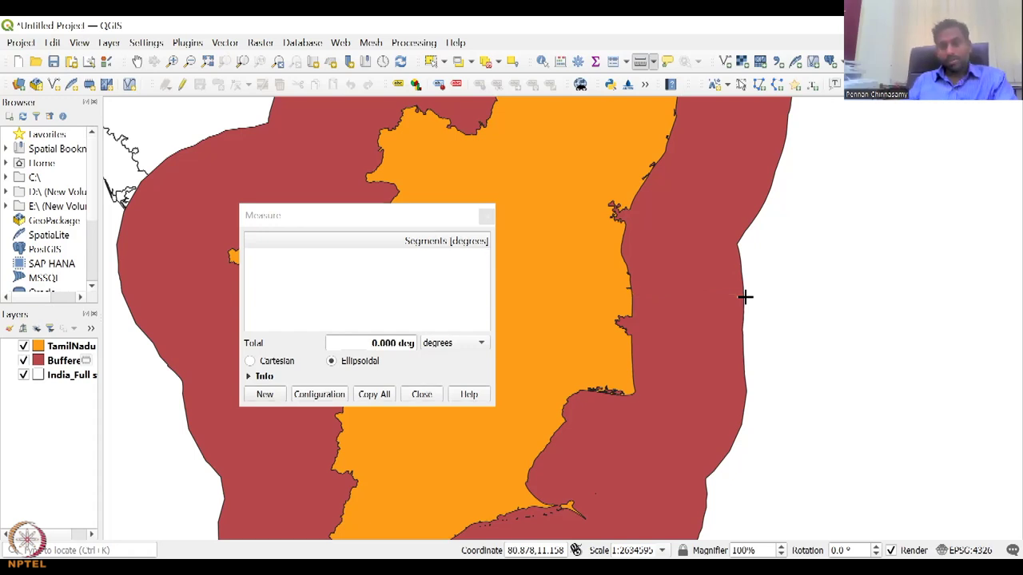
# - Switch the measurement unit to kilometers and measure the buffer's width from Tamil Nadu's eastern coast to the buffer edge
pyautogui.click(451, 345)
pyautogui.click(443, 244)
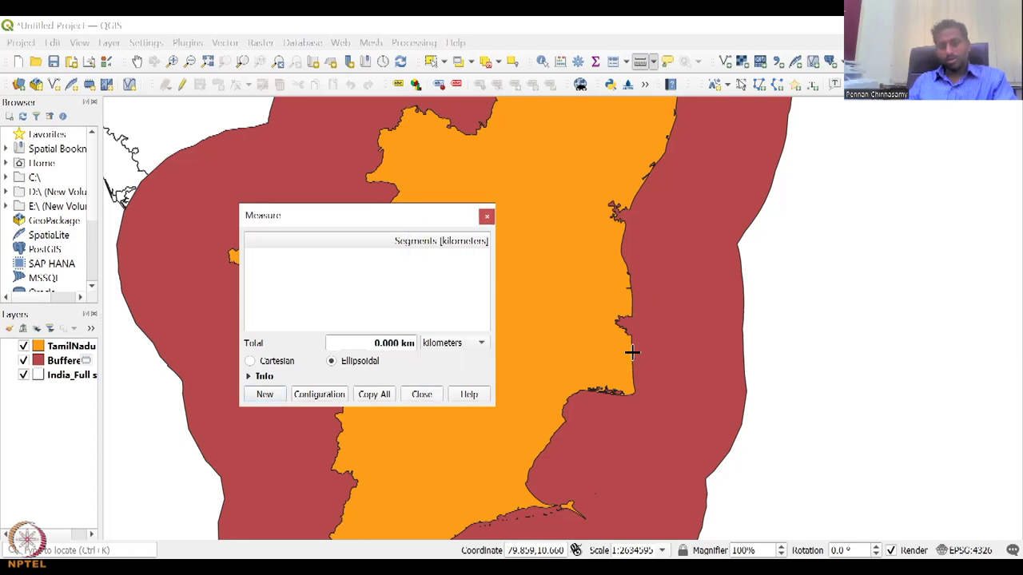
pyautogui.click(632, 351)
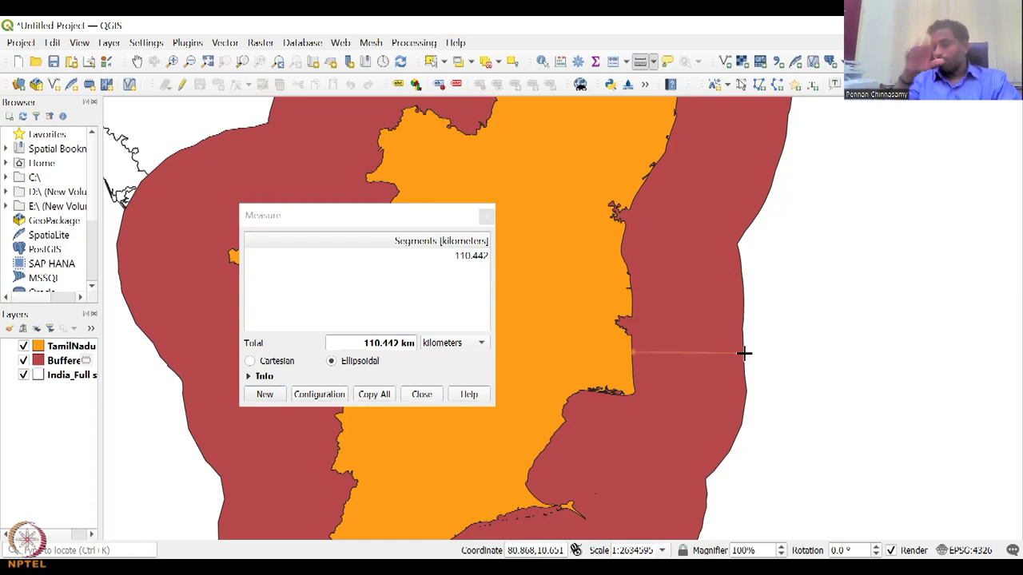
pyautogui.click(744, 353)
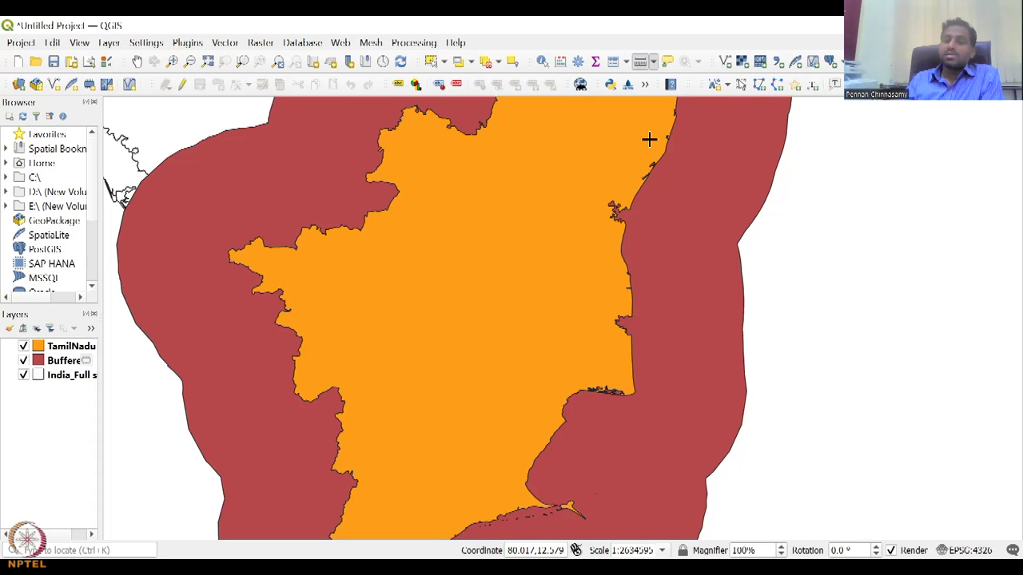
# - Hide the TamilNadu and Buffered layers so only the India states layer is displayed
pyautogui.scroll(-3, 649, 139)
pyautogui.scroll(1, 650, 142)
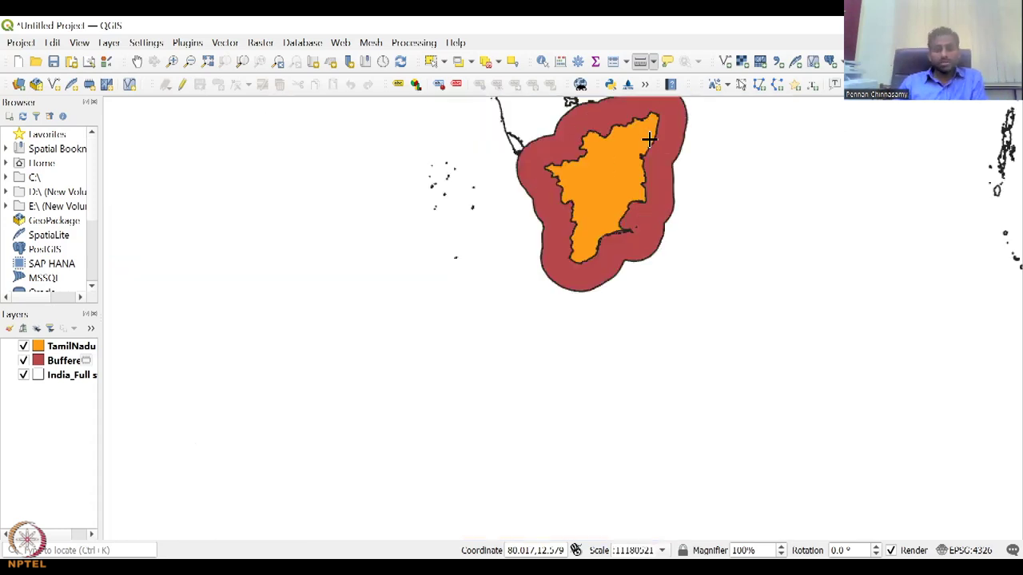
pyautogui.click(23, 346)
pyautogui.click(23, 360)
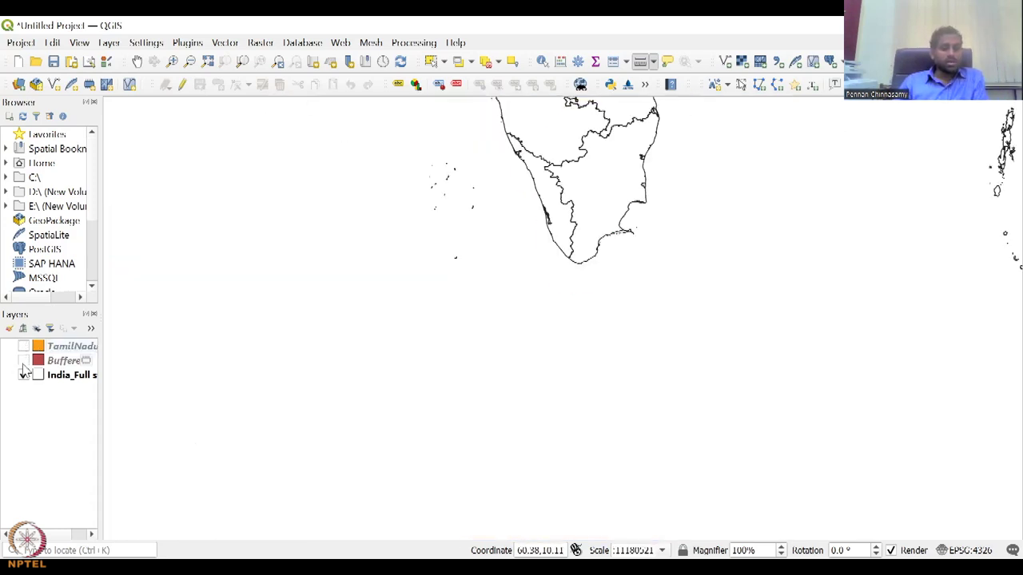
# - Review the parameters of the Buffer geoprocessing tool and close it without running it
pyautogui.click(225, 42)
pyautogui.moveTo(236, 62)
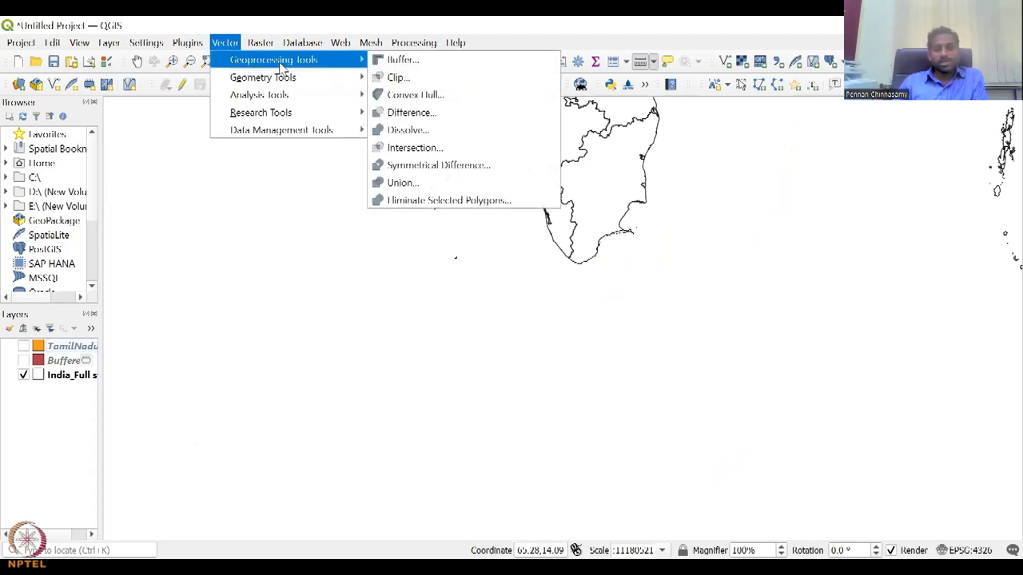
pyautogui.click(397, 64)
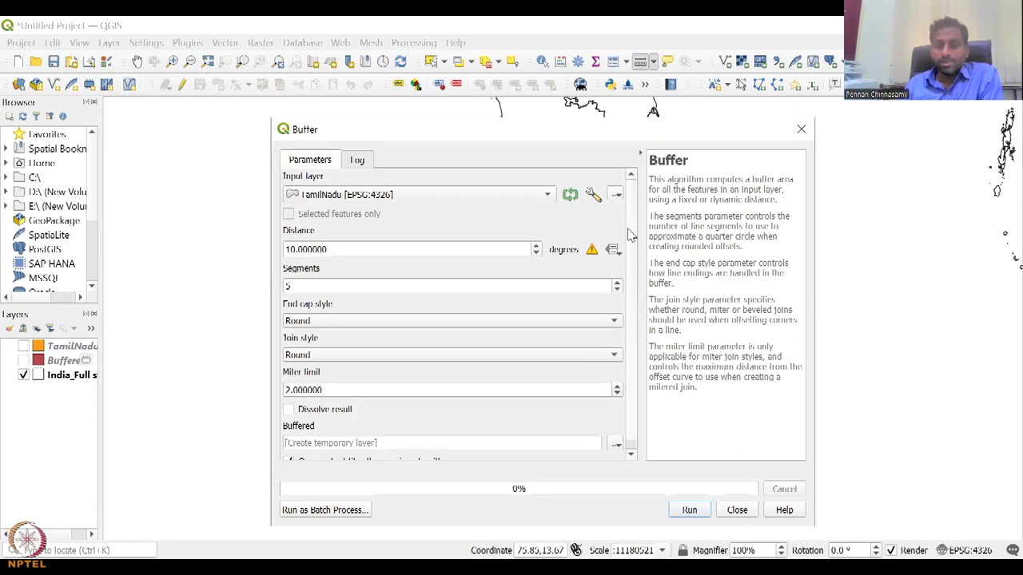
pyautogui.scroll(-3, 616, 286)
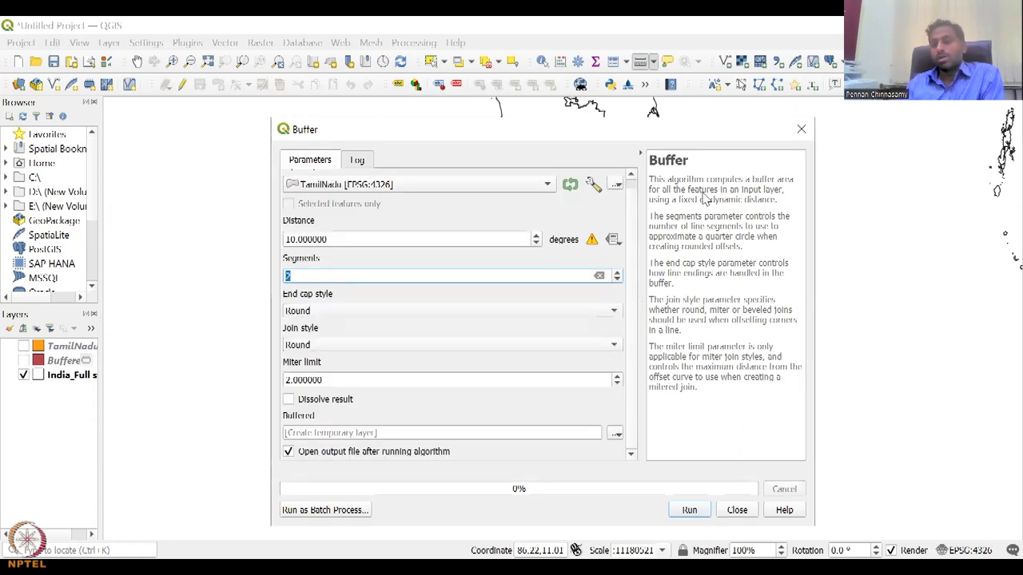
pyautogui.click(801, 128)
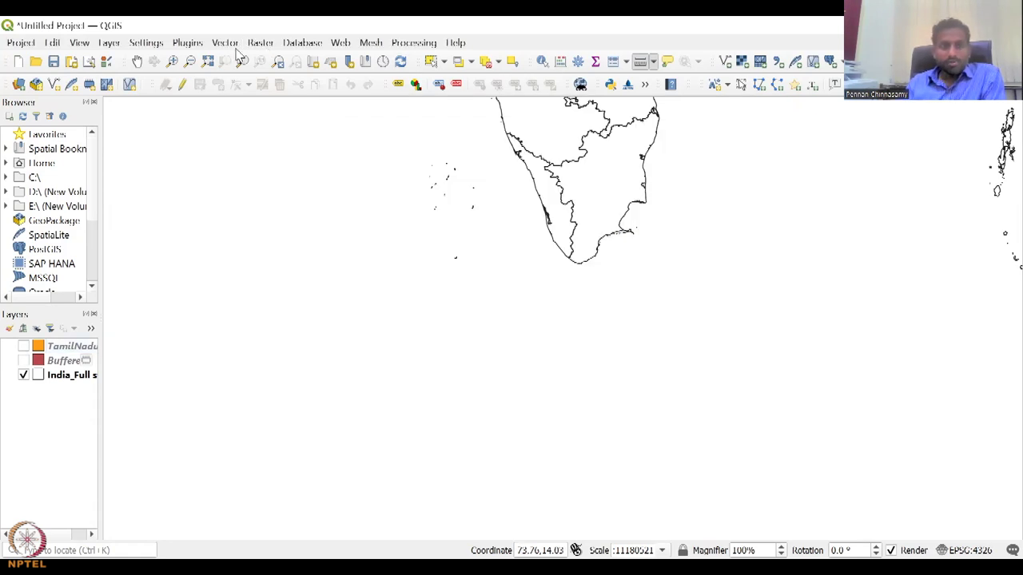
# - Review the input and overlay layer options of the Clip geoprocessing tool and close it without running it
pyautogui.click(225, 43)
pyautogui.moveTo(240, 77)
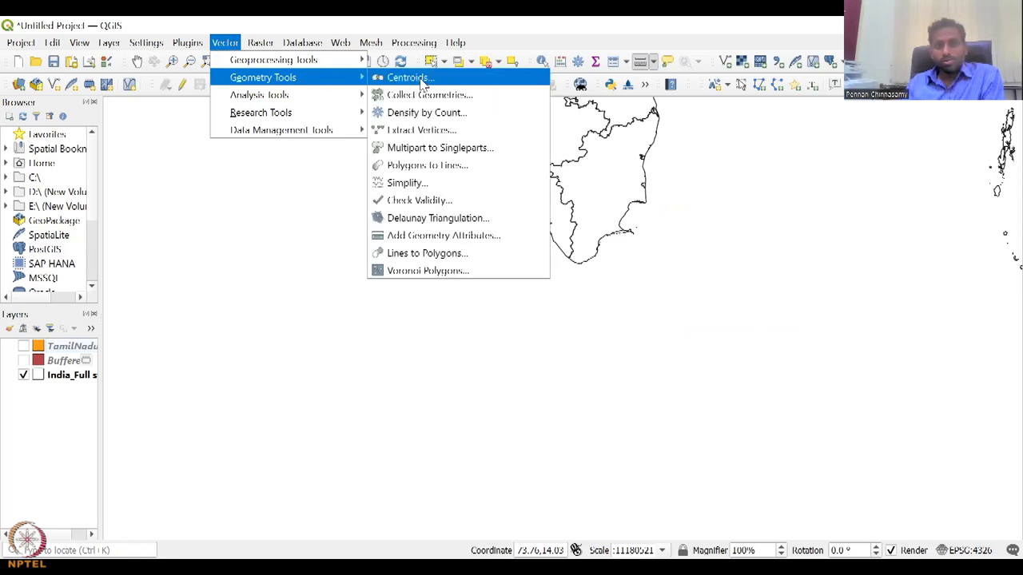
pyautogui.moveTo(320, 60)
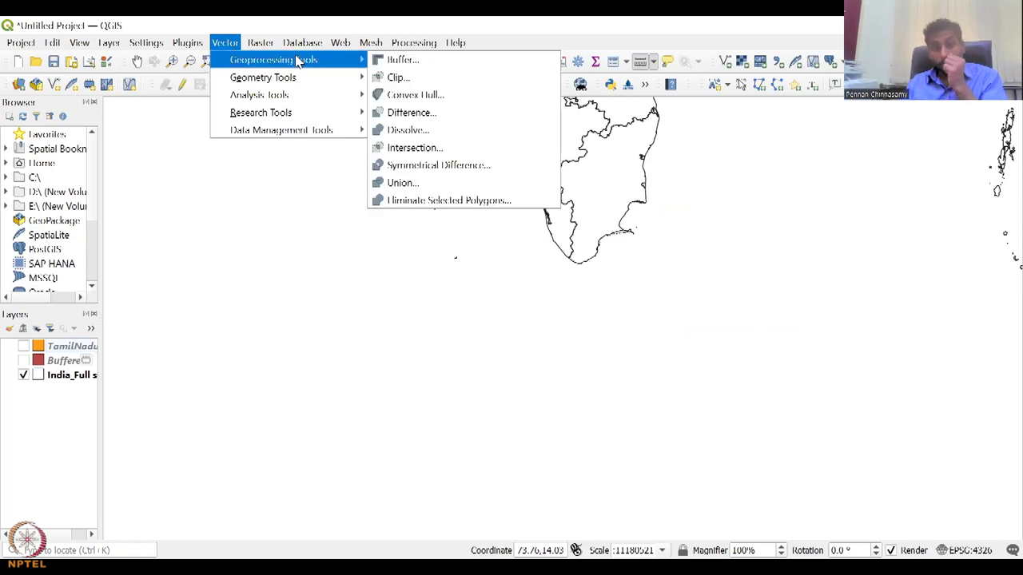
pyautogui.click(418, 79)
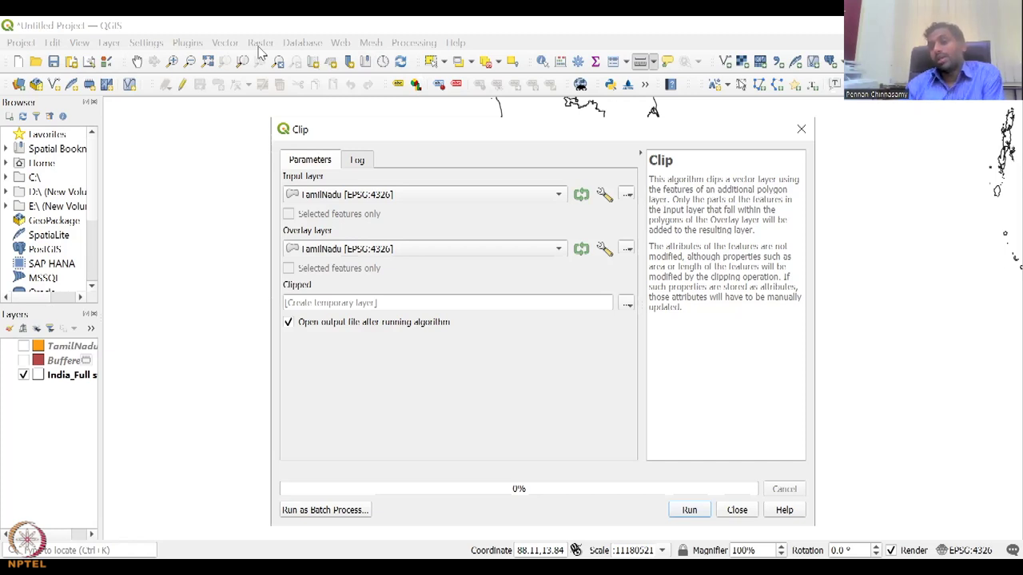
pyautogui.press('Escape')
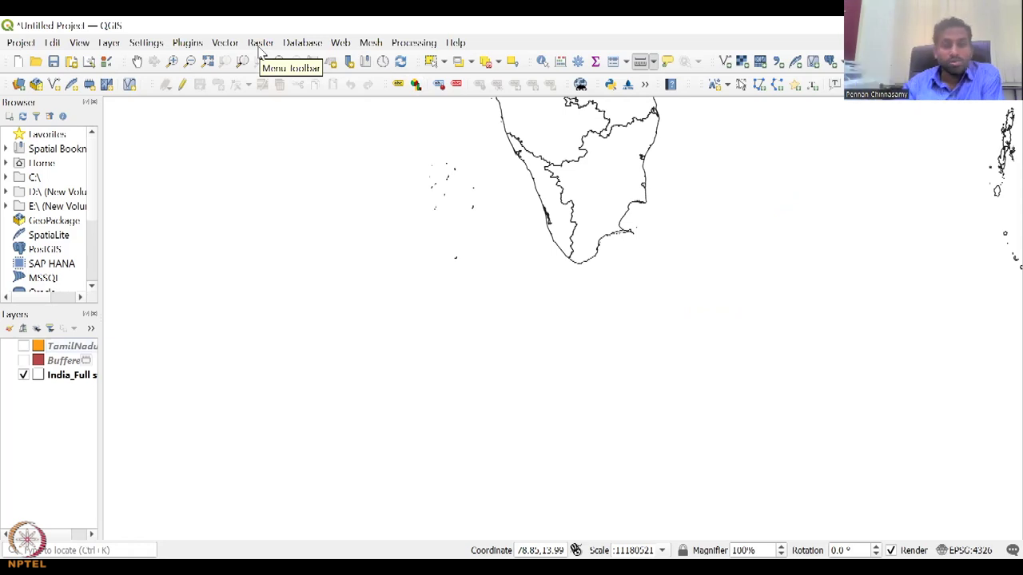
# - Generate the centroid of the TamilNadu layer as a temporary point layer using the Centroids geometry tool
pyautogui.click(225, 43)
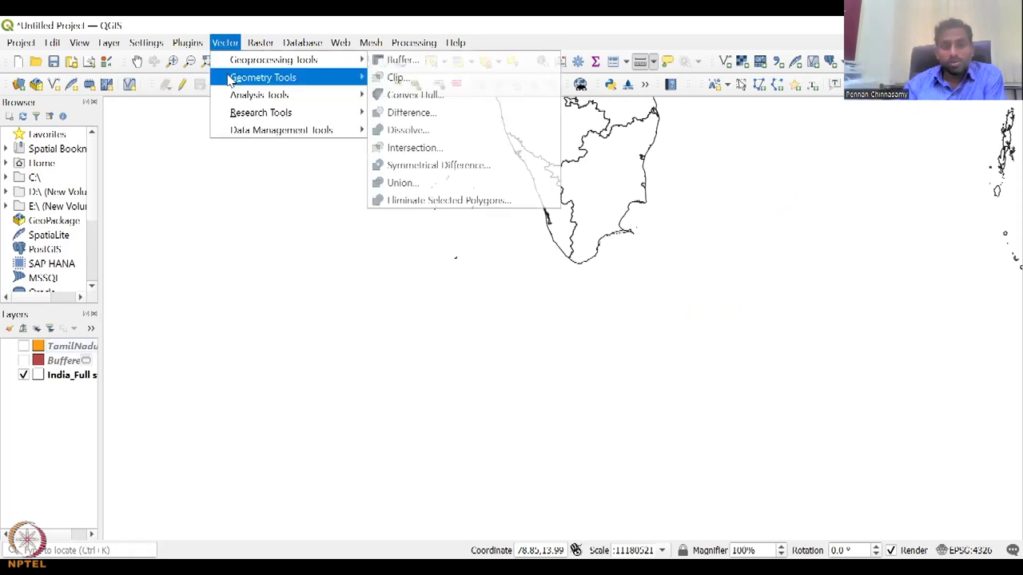
pyautogui.moveTo(285, 63)
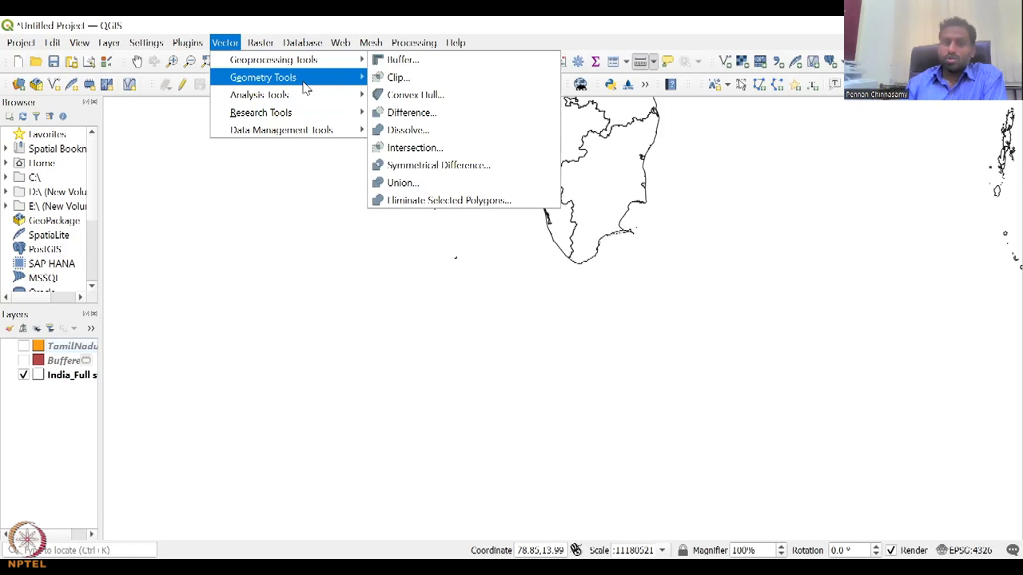
pyautogui.moveTo(304, 87)
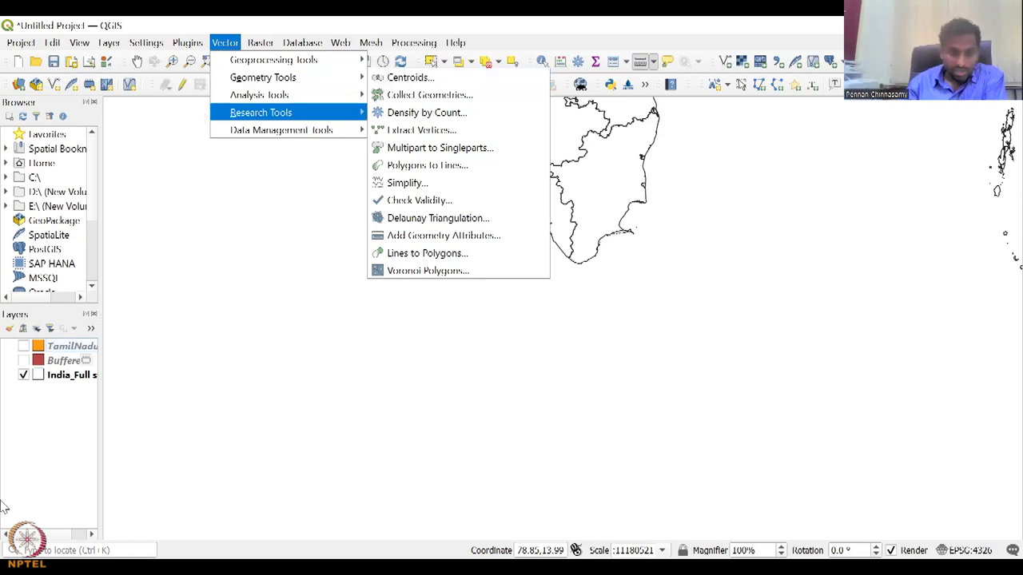
pyautogui.moveTo(260, 112)
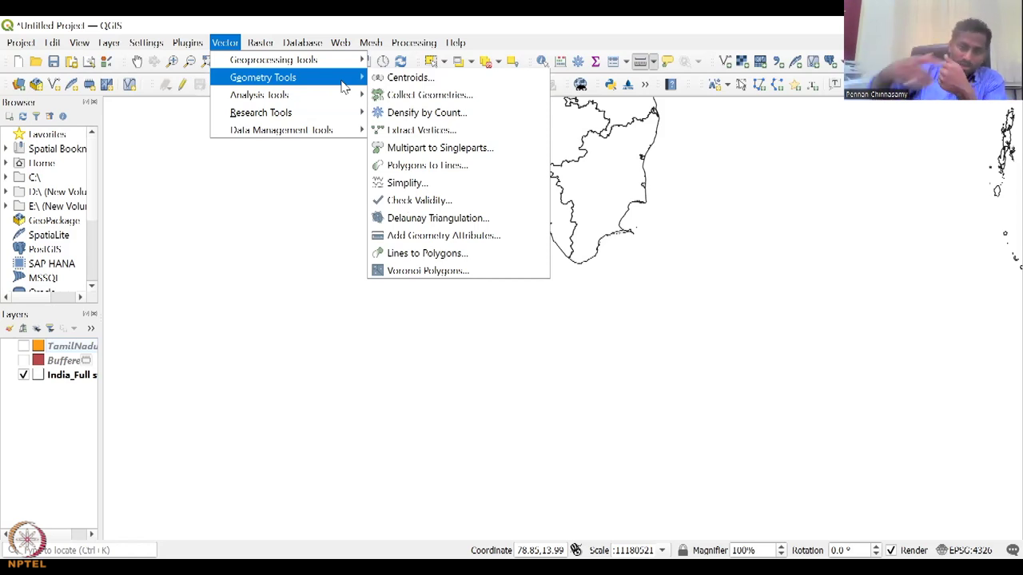
pyautogui.click(408, 79)
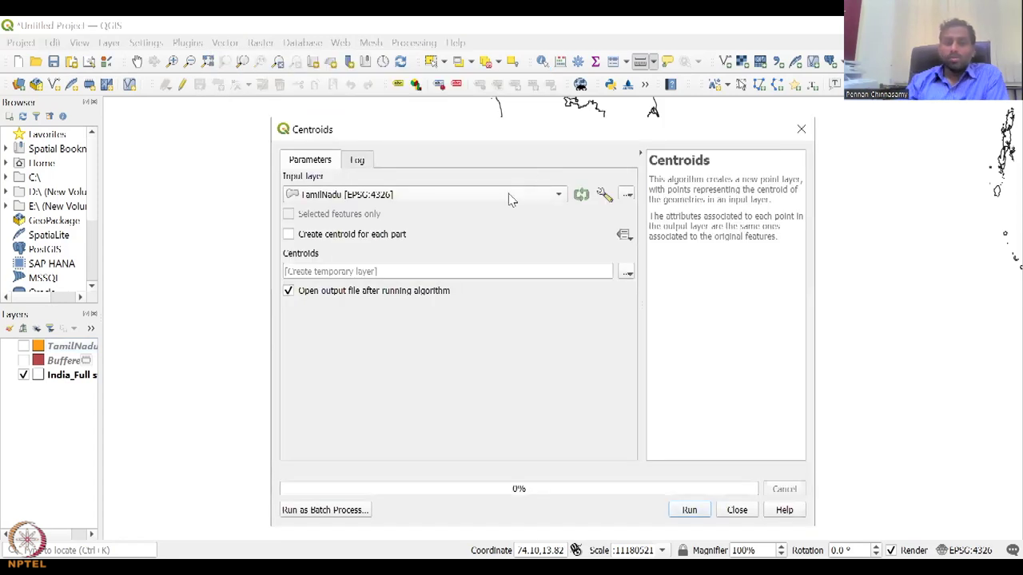
pyautogui.click(511, 196)
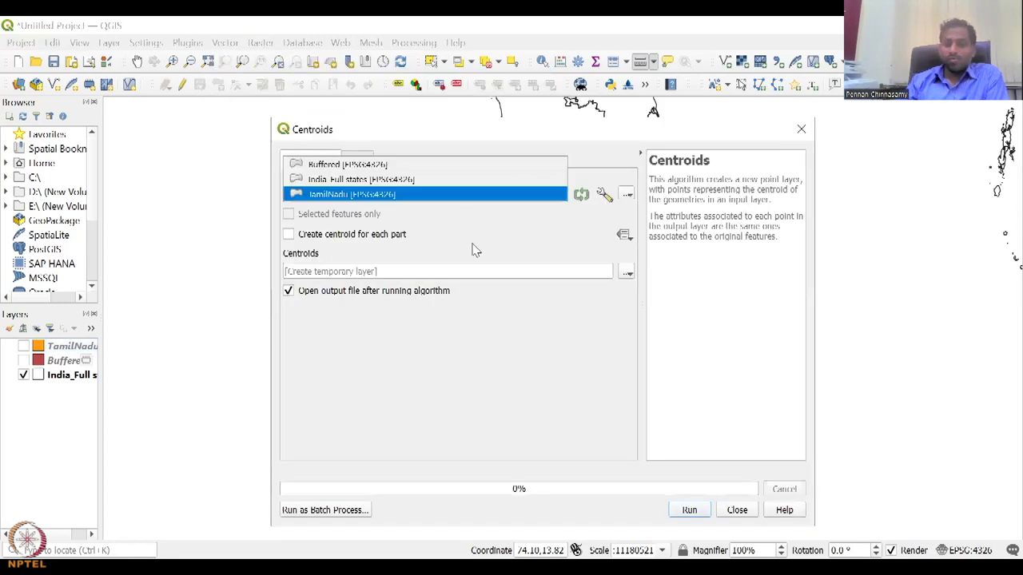
pyautogui.click(469, 197)
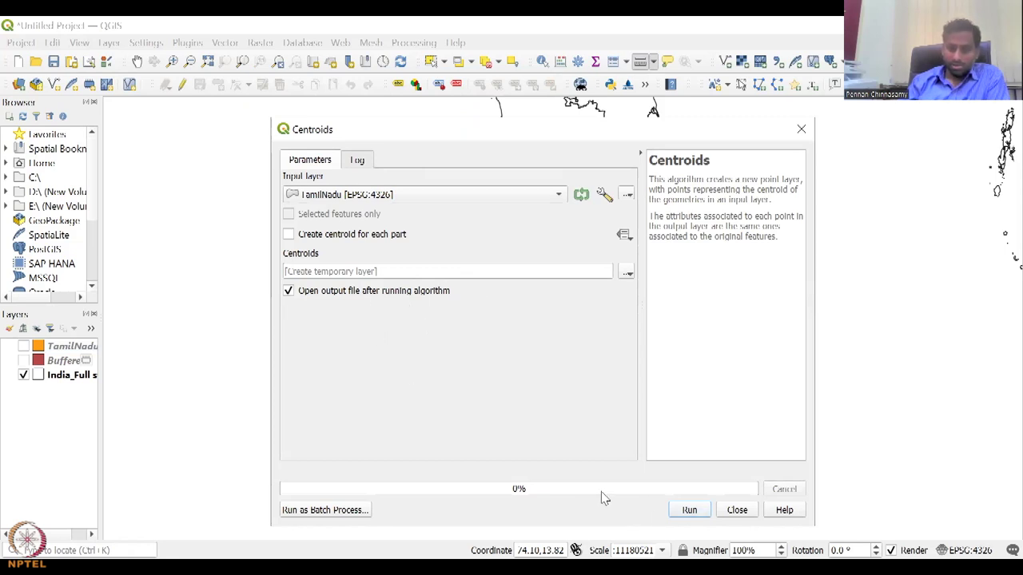
pyautogui.click(679, 513)
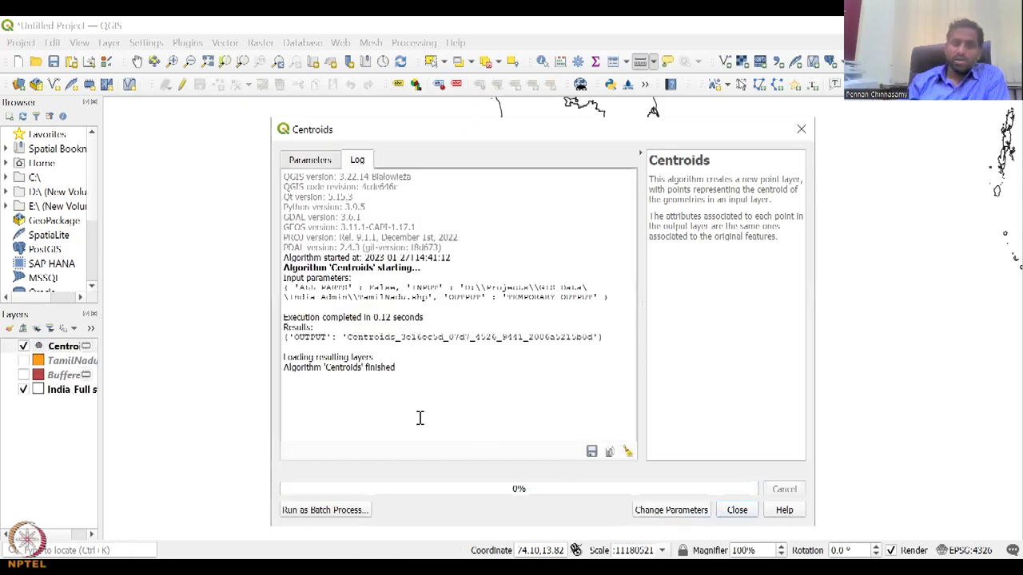
pyautogui.click(754, 515)
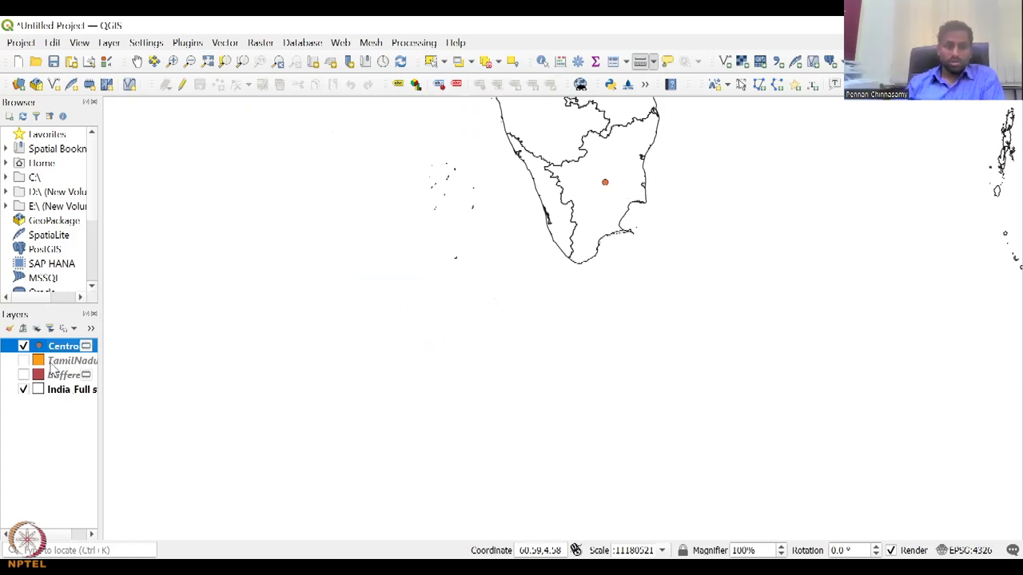
# - Check the centroid's position inside Tamil Nadu by showing and hiding the TamilNadu layer and toggling the centroid layer off and on
pyautogui.click(20, 364)
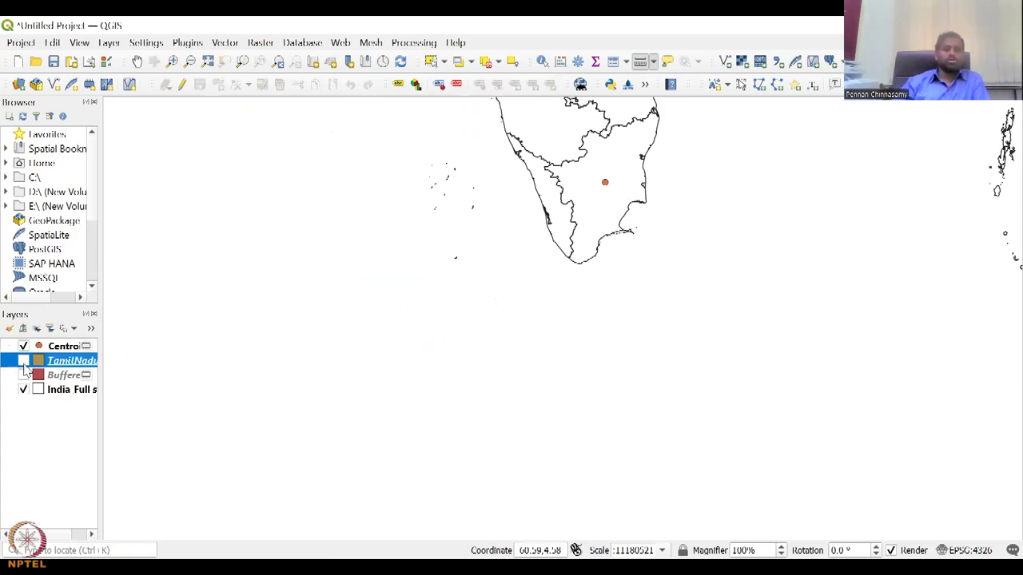
pyautogui.click(23, 361)
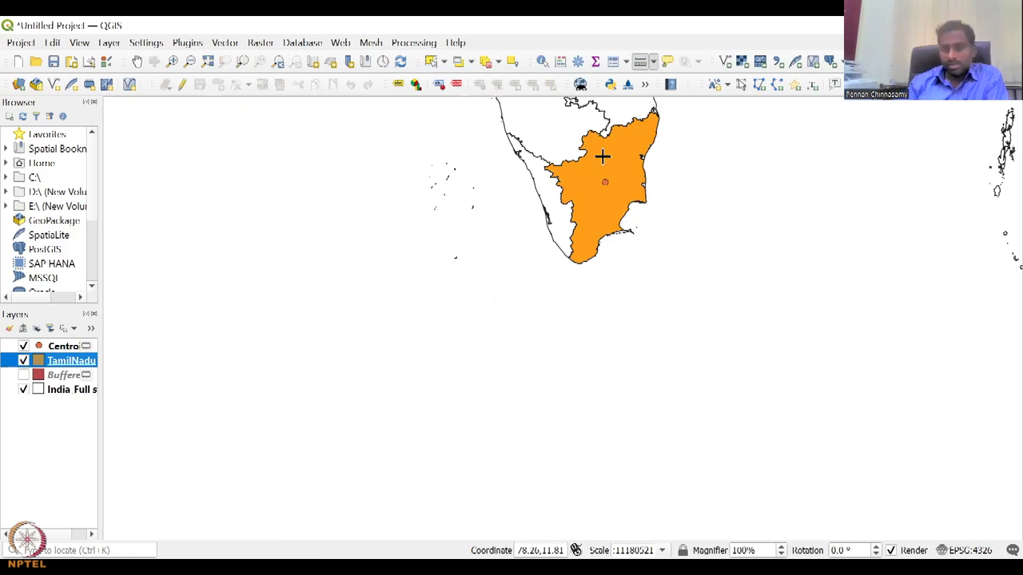
pyautogui.scroll(2, 603, 167)
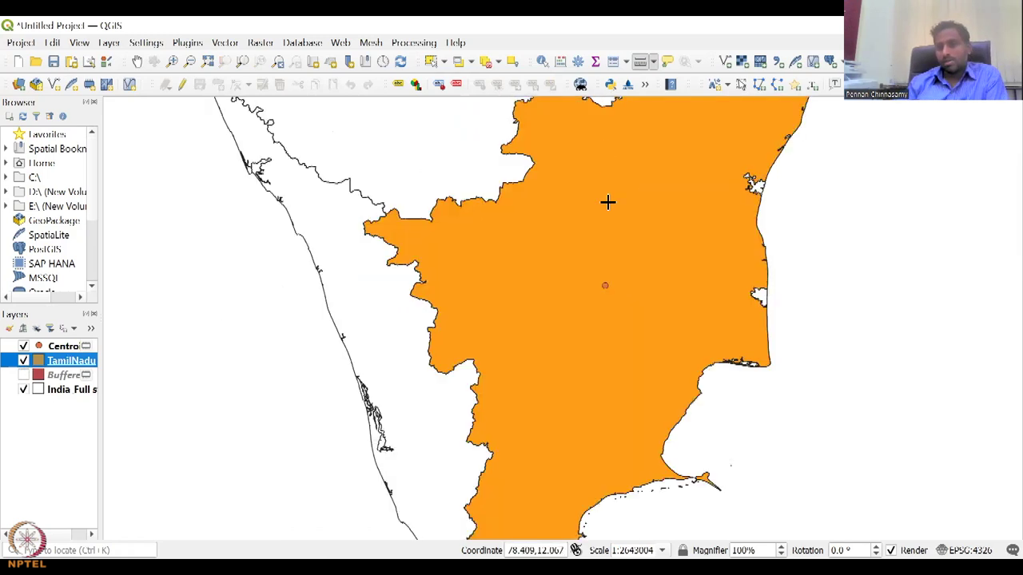
pyautogui.click(24, 375)
pyautogui.click(23, 360)
pyautogui.click(24, 346)
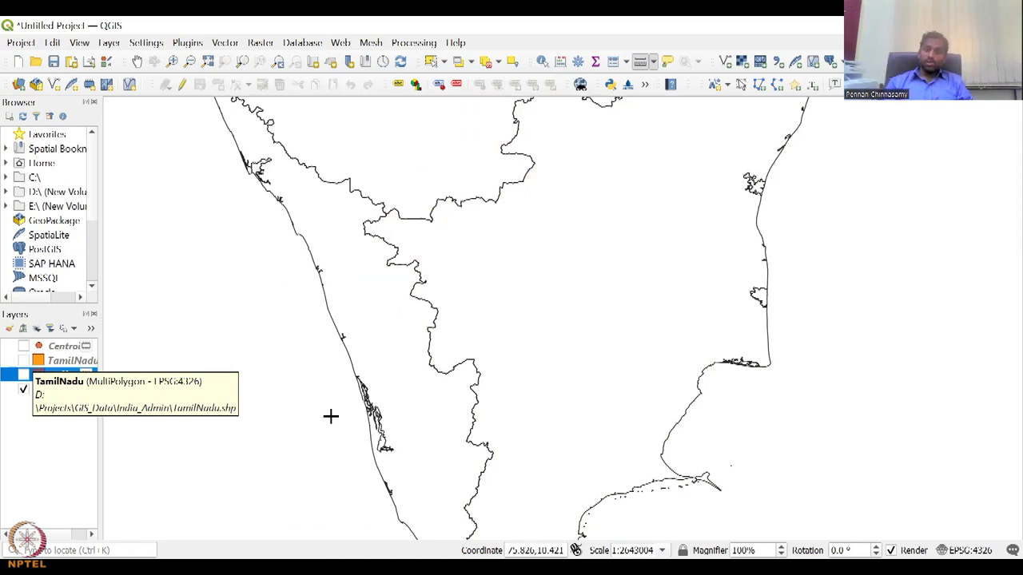
pyautogui.click(23, 346)
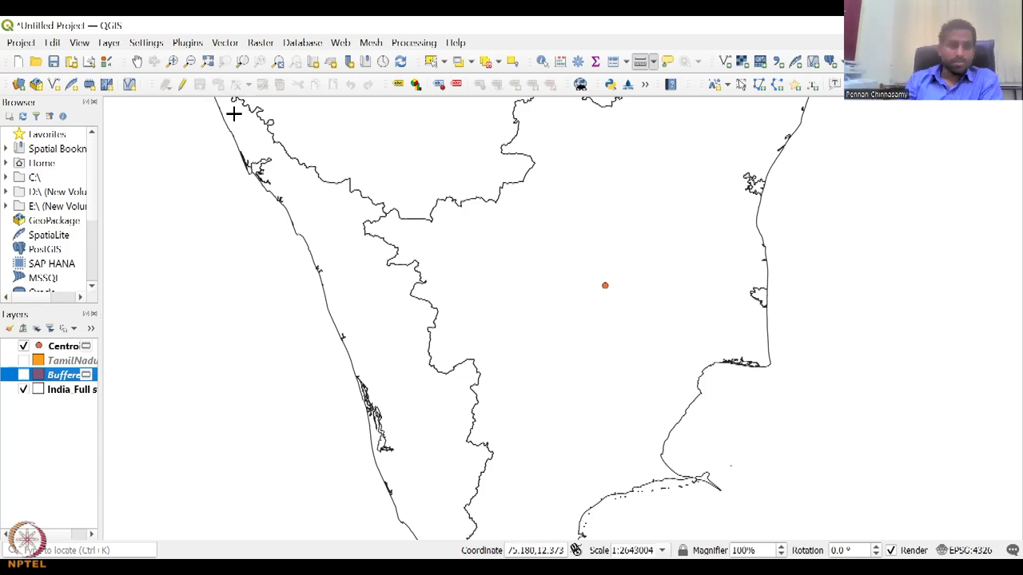
# - Review the grid type, extent, spacing and overlay parameters of the Create Grid research tool and close it without running it
pyautogui.click(225, 43)
pyautogui.moveTo(230, 84)
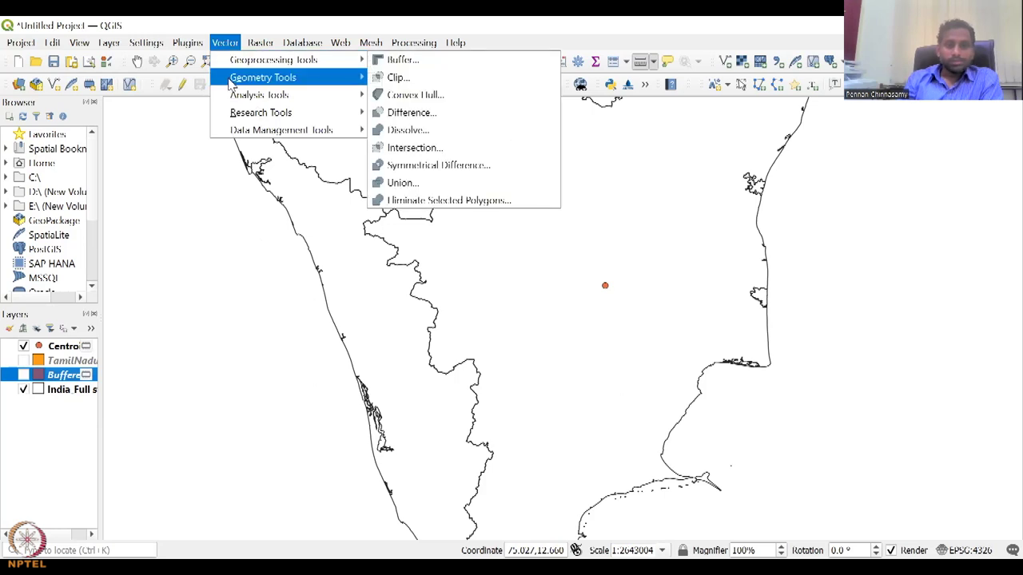
pyautogui.moveTo(344, 94)
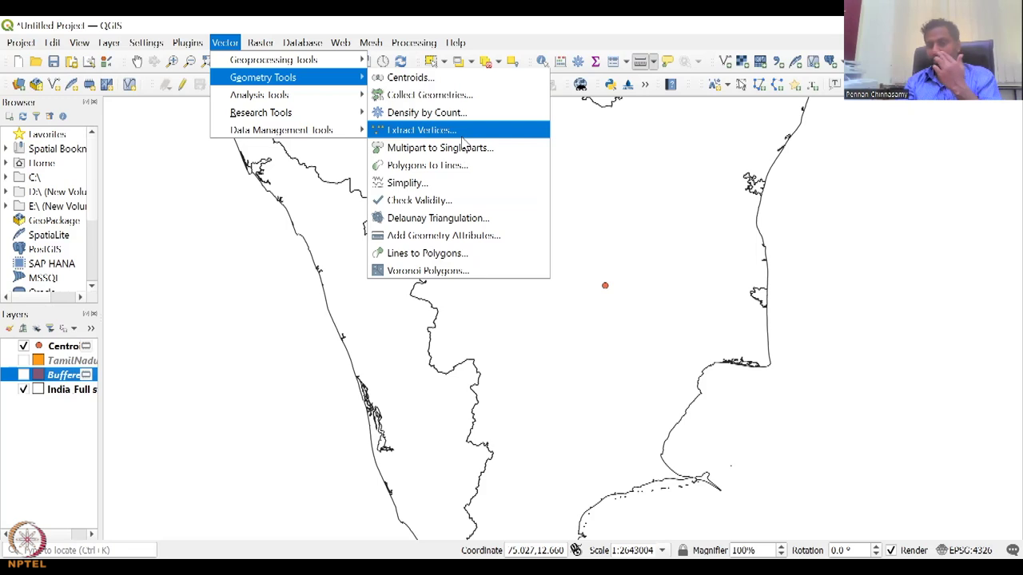
pyautogui.moveTo(282, 99)
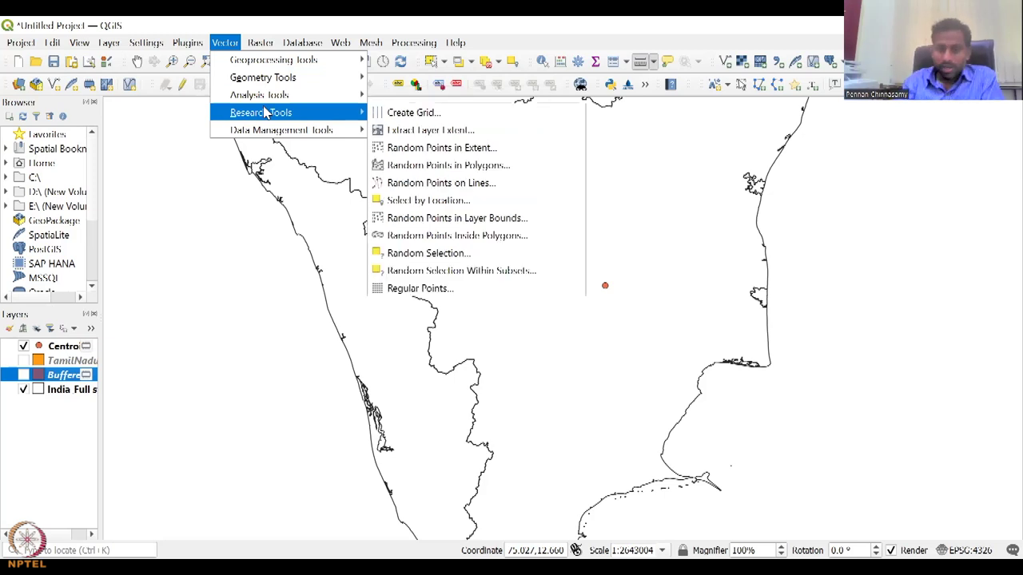
pyautogui.click(385, 114)
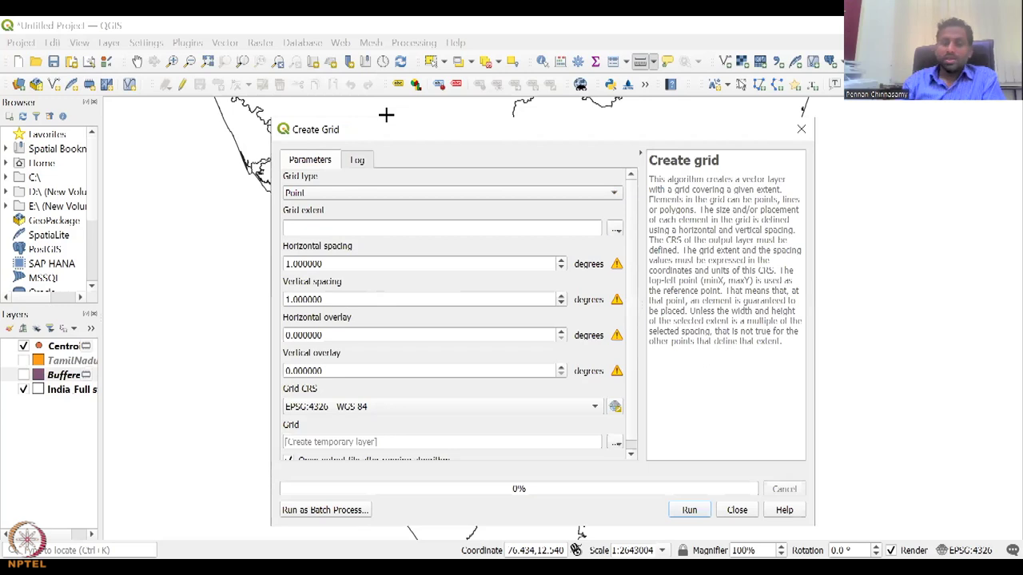
pyautogui.click(485, 369)
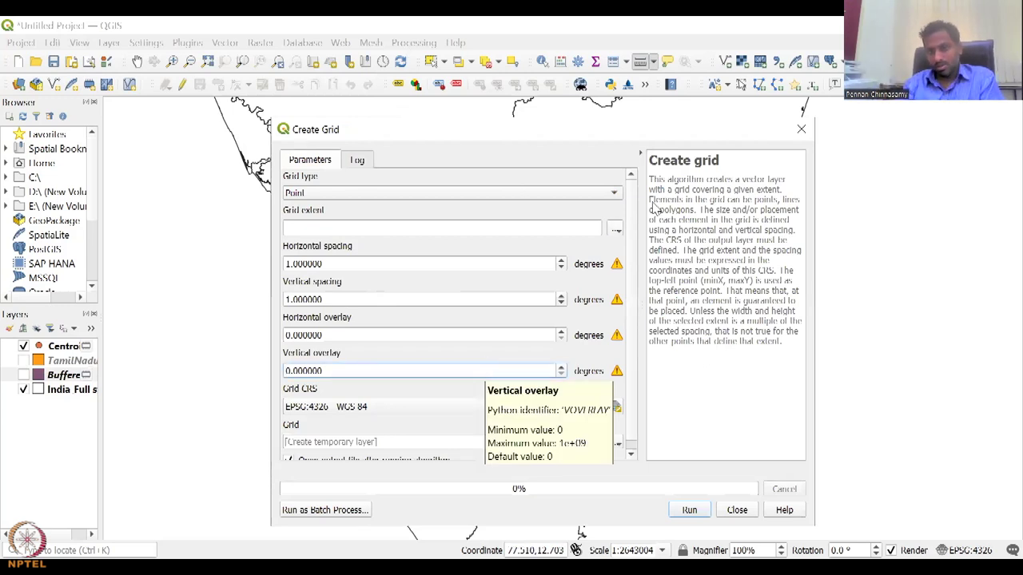
pyautogui.click(801, 130)
pyautogui.click(224, 42)
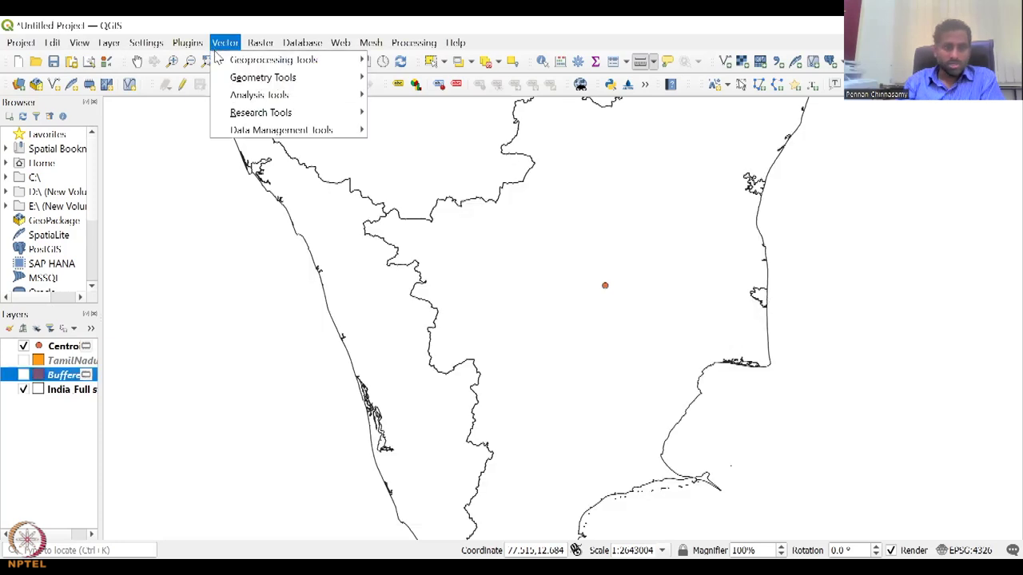
pyautogui.moveTo(254, 114)
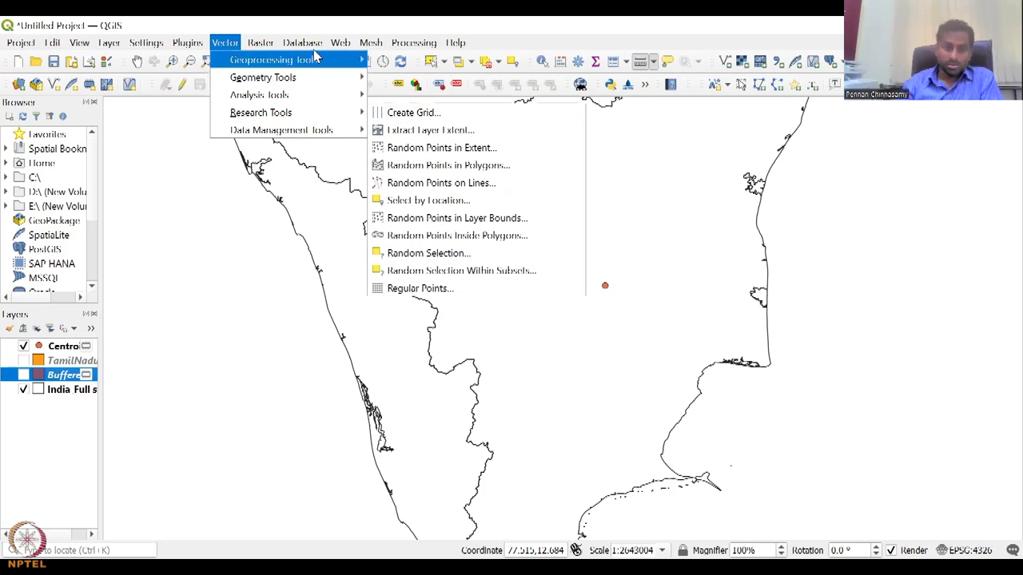
pyautogui.moveTo(235, 131)
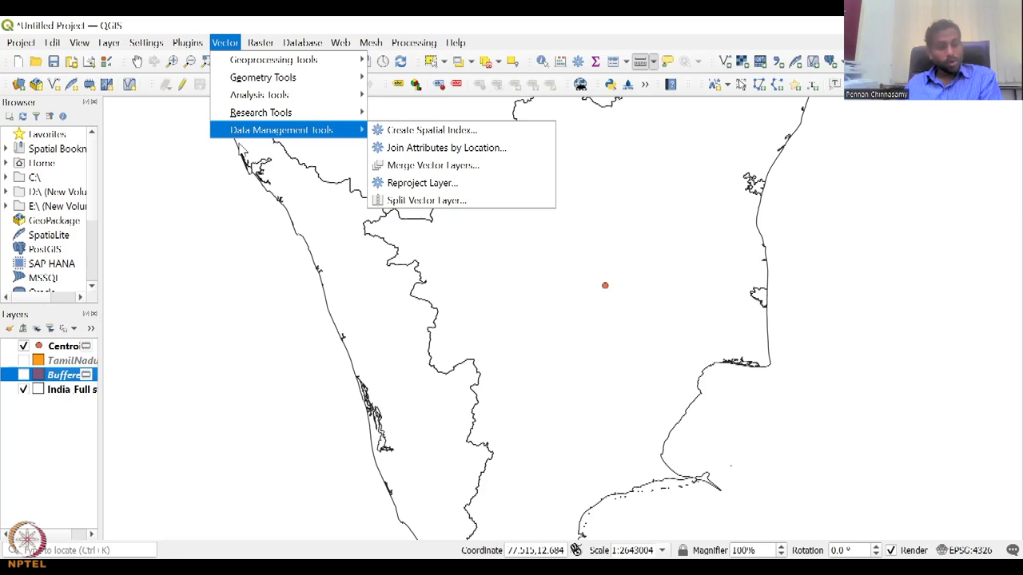
# - Show the TamilNadu layer and examine its general, provider, coordinate reference system and field information in the layer properties
pyautogui.click(68, 364)
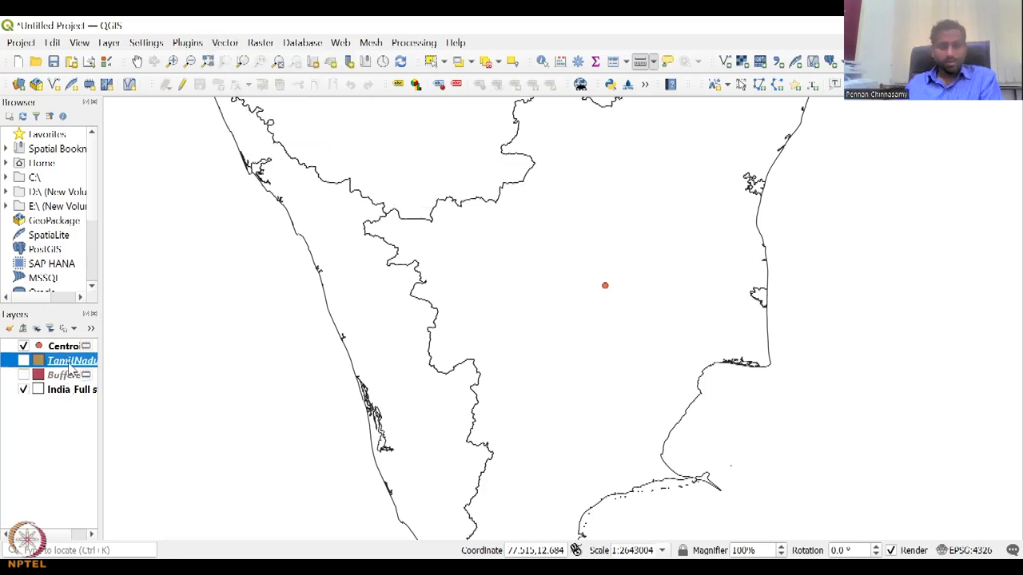
pyautogui.click(23, 361)
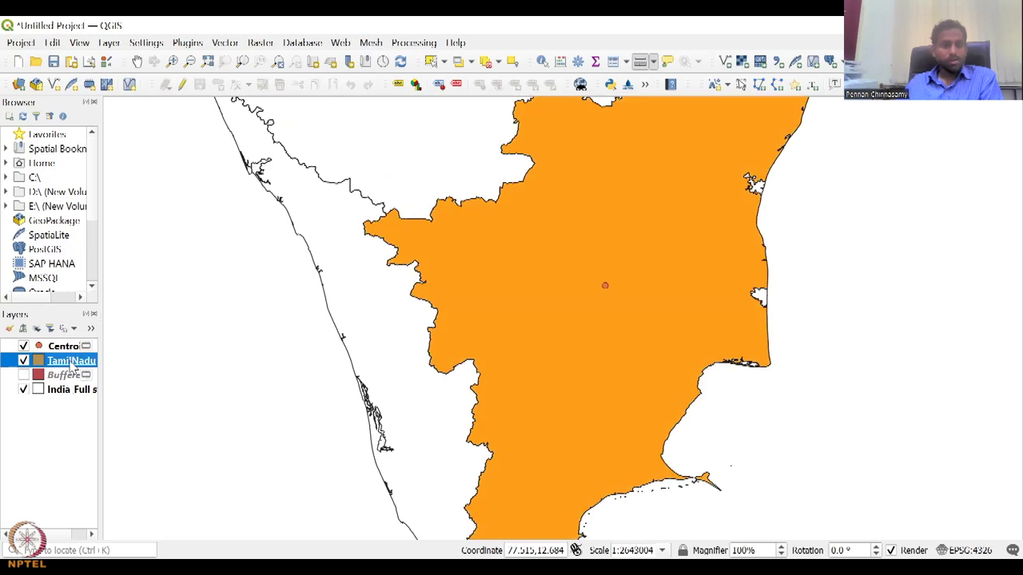
pyautogui.rightClick(72, 366)
pyautogui.click(126, 402)
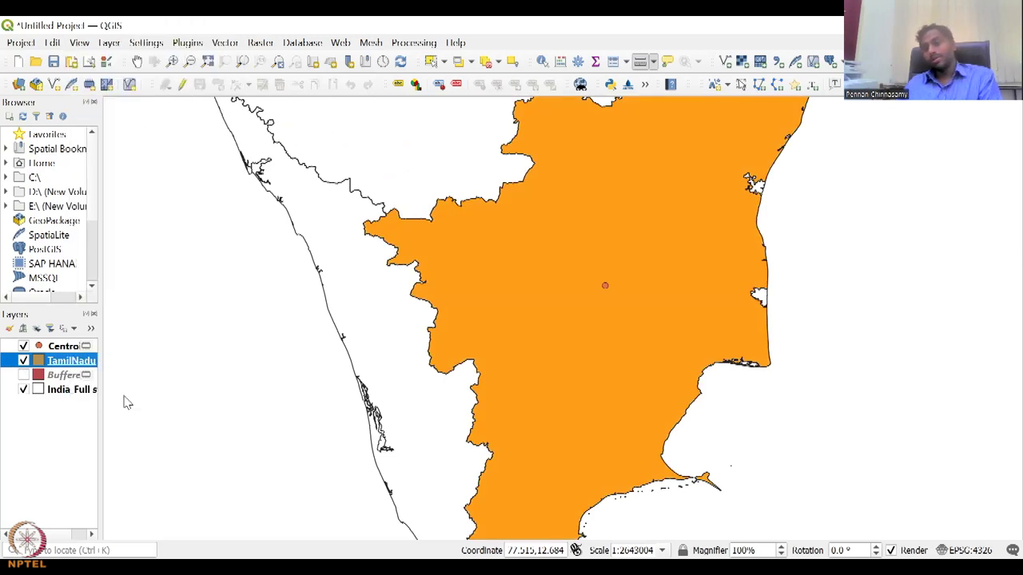
pyautogui.click(339, 163)
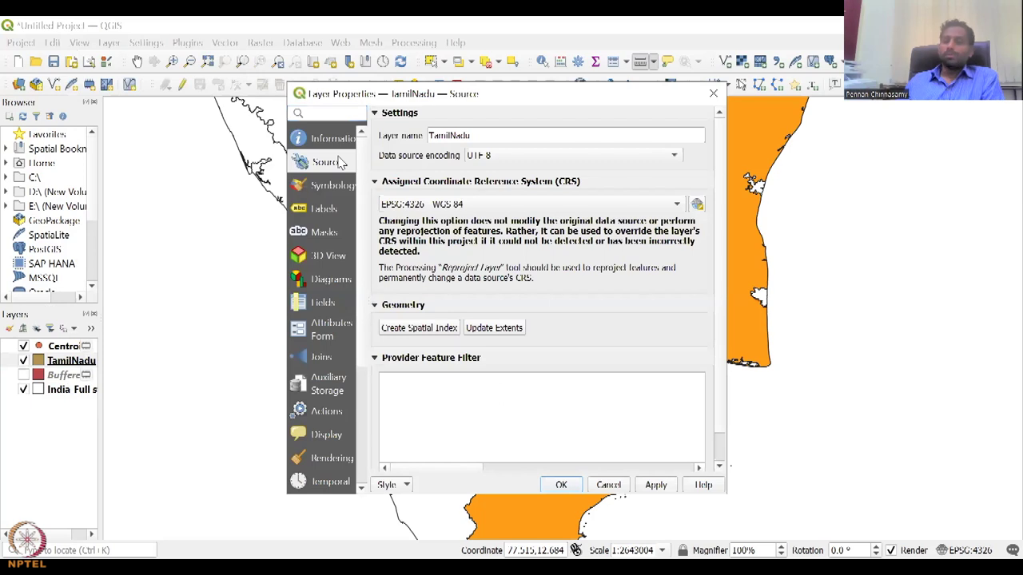
pyautogui.click(339, 139)
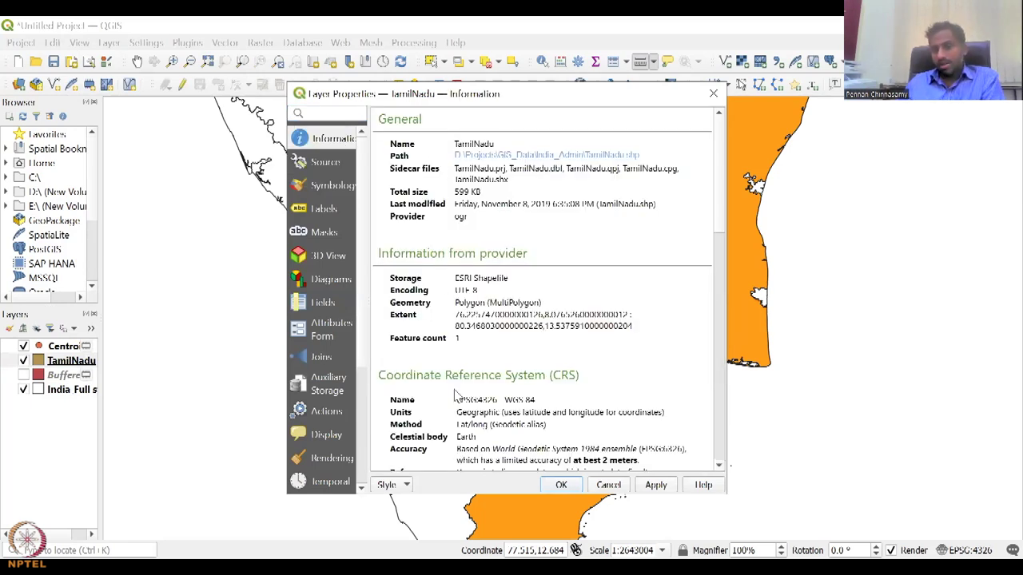
pyautogui.scroll(-1, 455, 395)
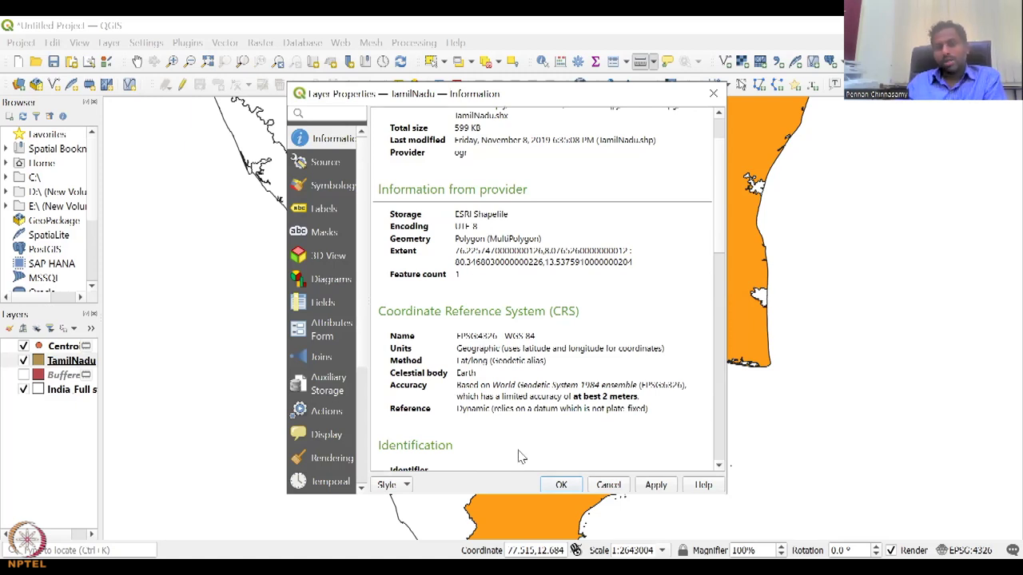
pyautogui.scroll(-8, 517, 457)
pyautogui.scroll(-3, 518, 457)
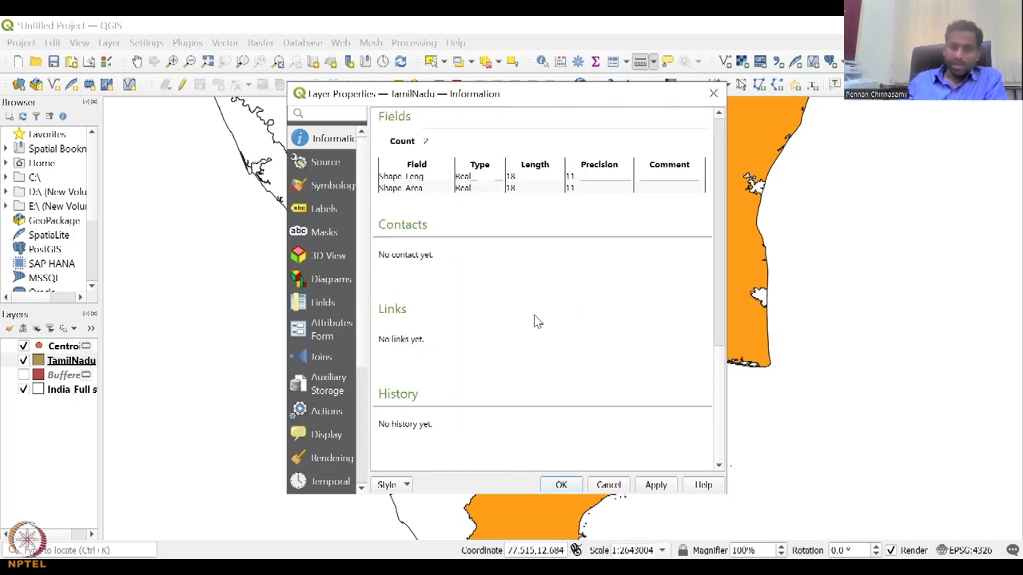
# - Review the TamilNadu layer's source settings, including the assigned CRS, and the fill color in its symbology properties
pyautogui.click(344, 164)
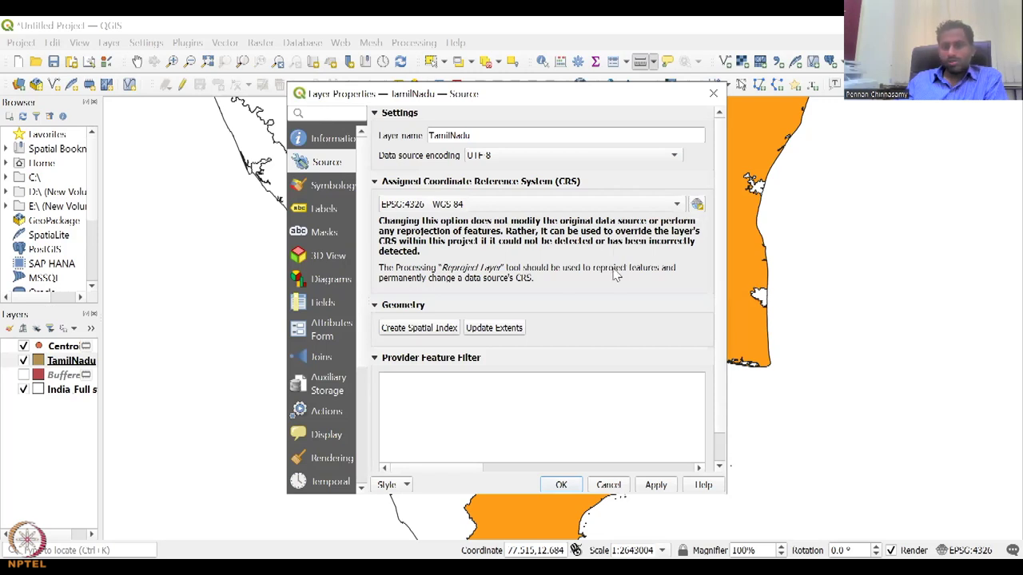
pyautogui.scroll(-1, 577, 280)
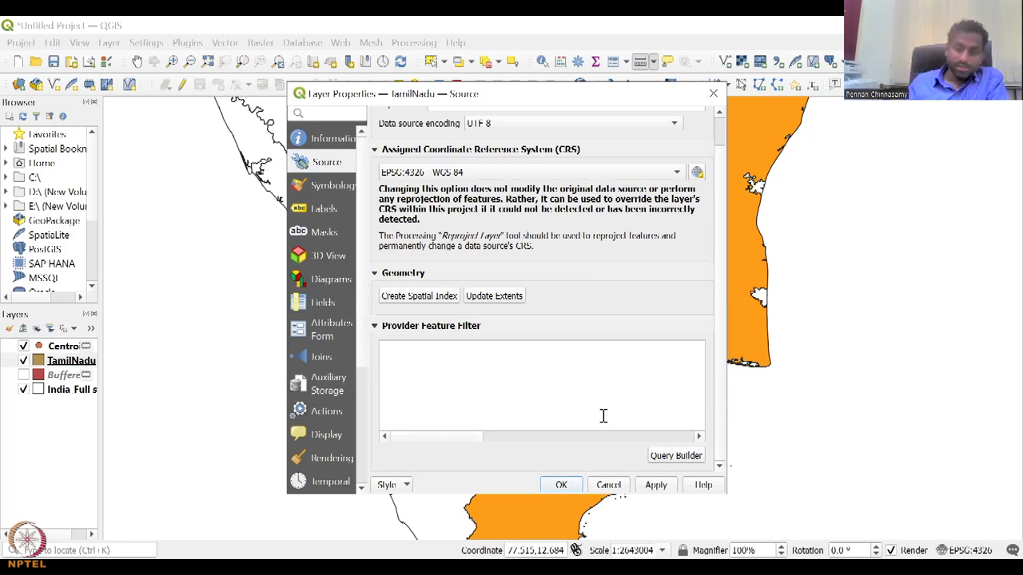
pyautogui.scroll(1, 529, 412)
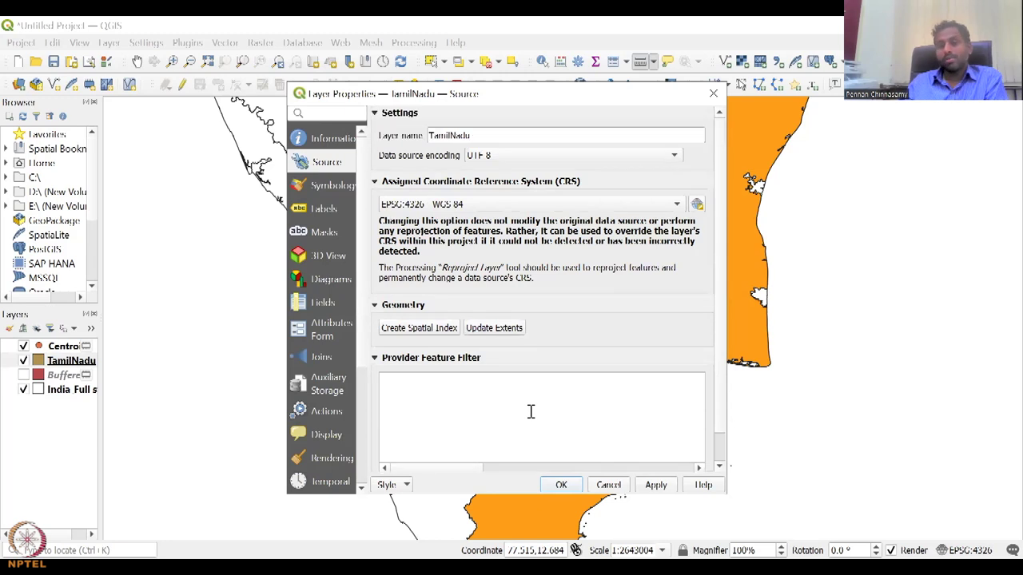
pyautogui.click(334, 188)
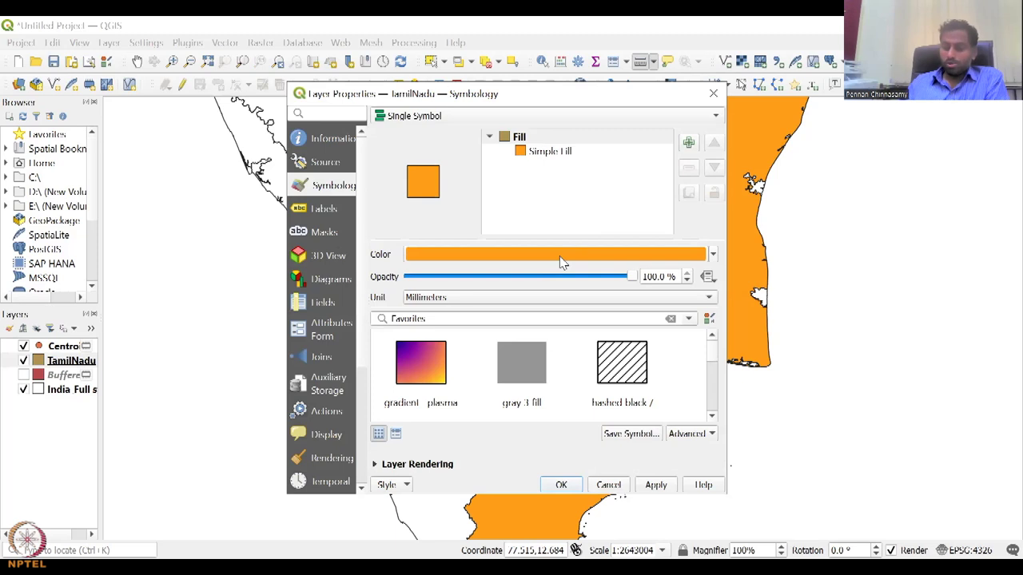
pyautogui.moveTo(562, 263)
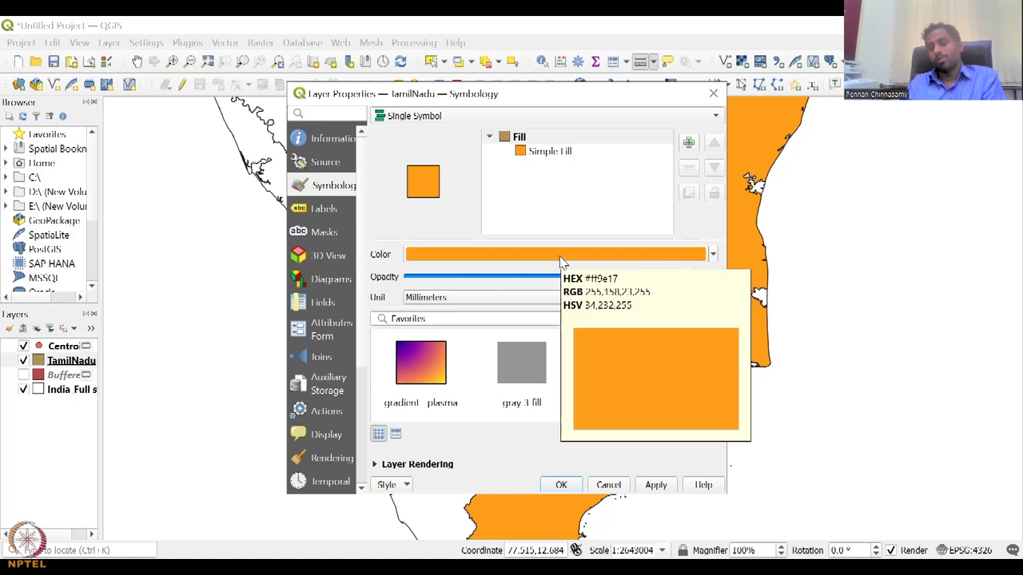
# - Review the Labels, Masks and 3D View properties of the TamilNadu layer and close the properties without changes
pyautogui.click(320, 208)
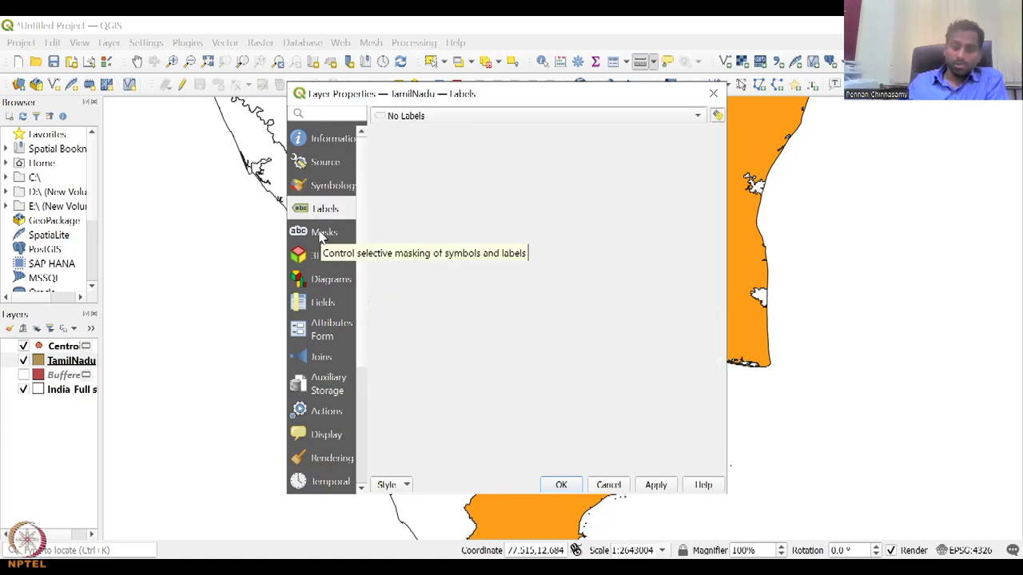
pyautogui.click(320, 236)
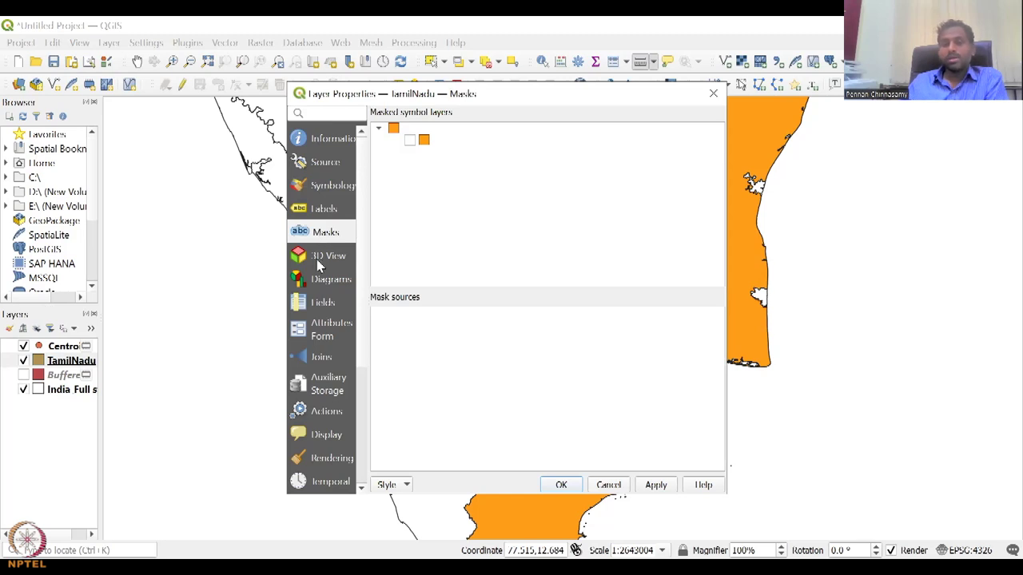
pyautogui.click(318, 259)
pyautogui.scroll(-3, 315, 407)
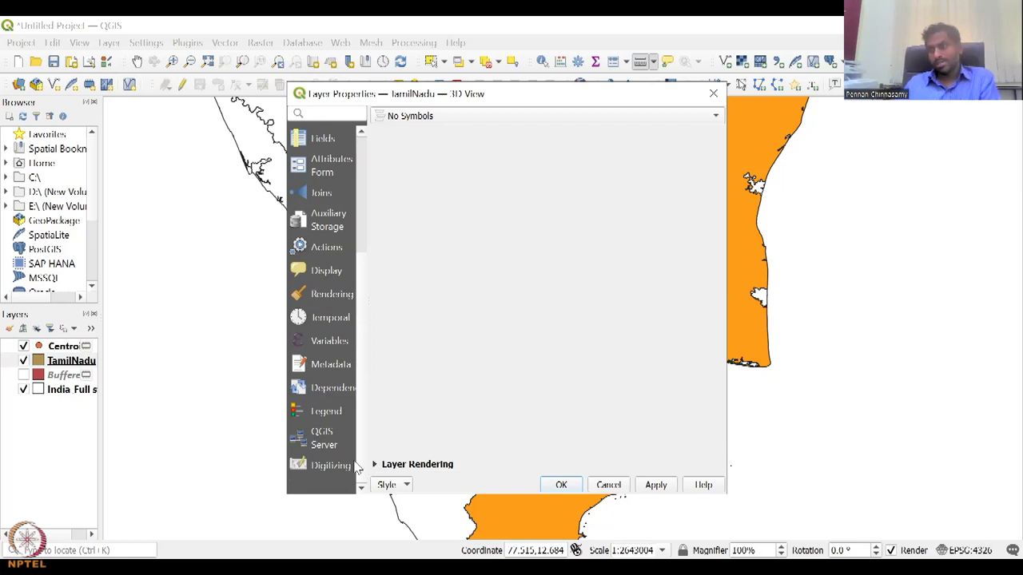
pyautogui.click(713, 96)
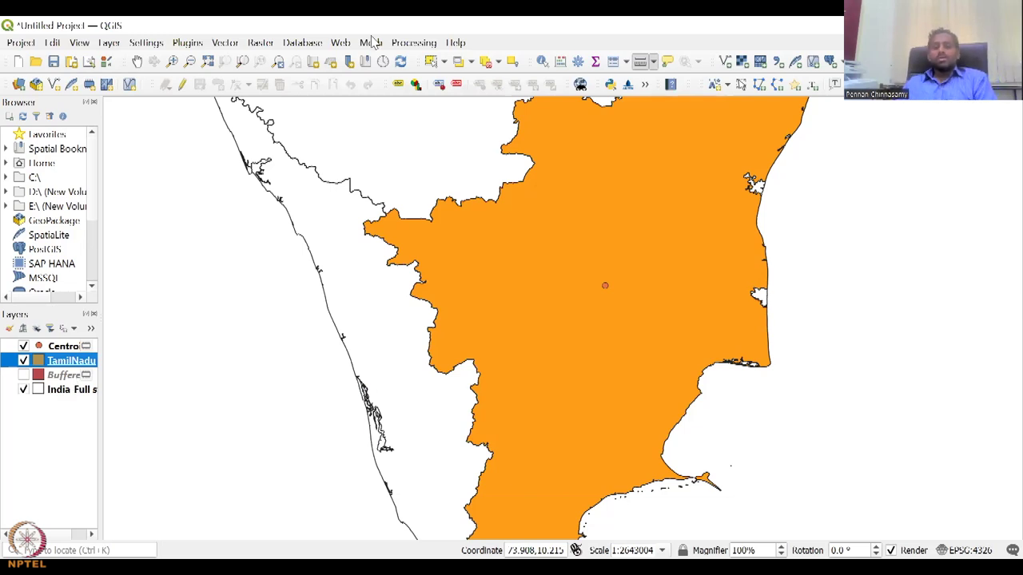
# - Review the export options of the centroid layer and examine its attribute table
pyautogui.click(64, 347)
pyautogui.rightClick(68, 353)
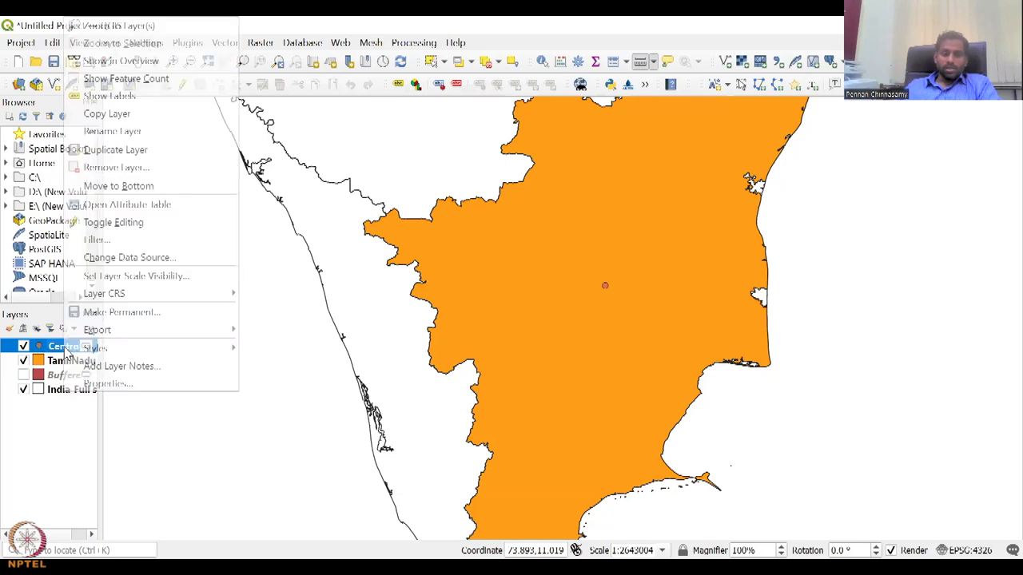
pyautogui.moveTo(70, 335)
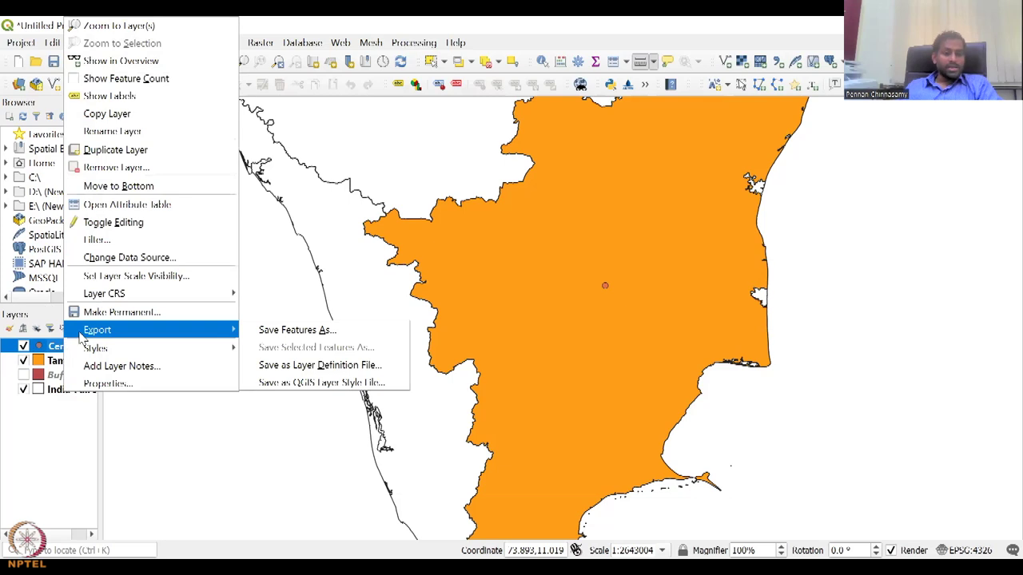
pyautogui.click(142, 206)
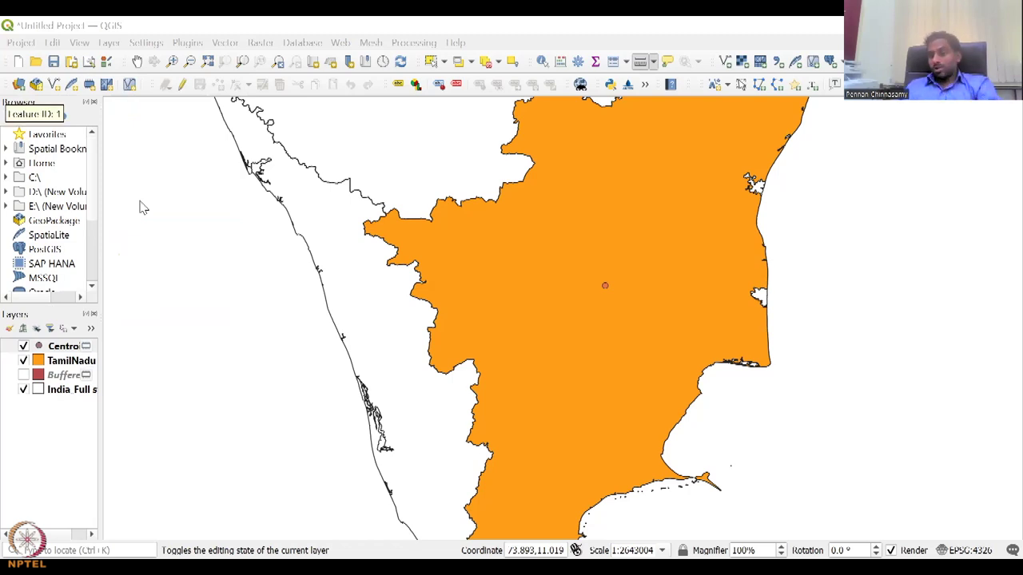
# - Examine the attribute table of the TamilNadu layer
pyautogui.click(56, 362)
pyautogui.rightClick(56, 362)
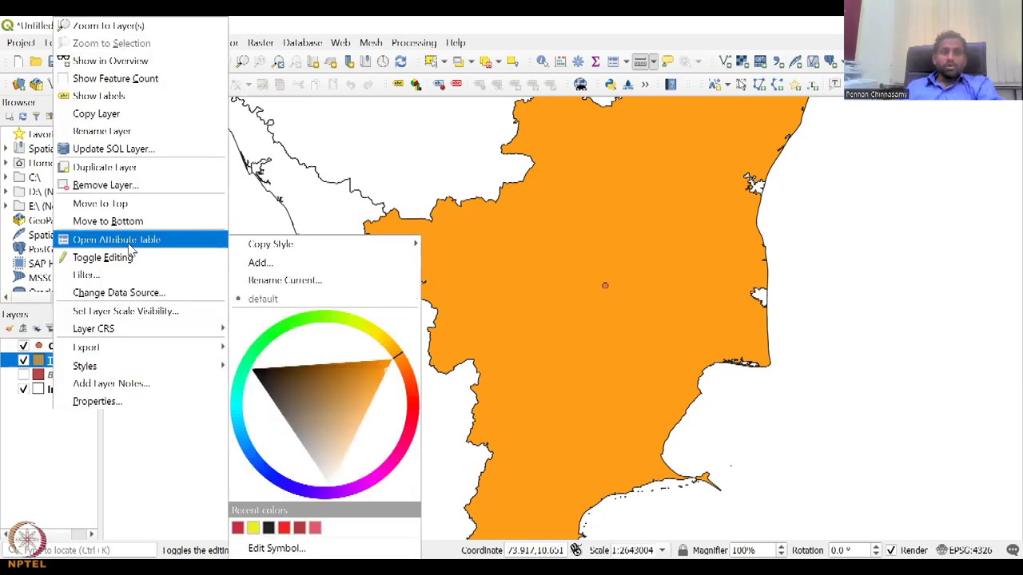
pyautogui.click(129, 247)
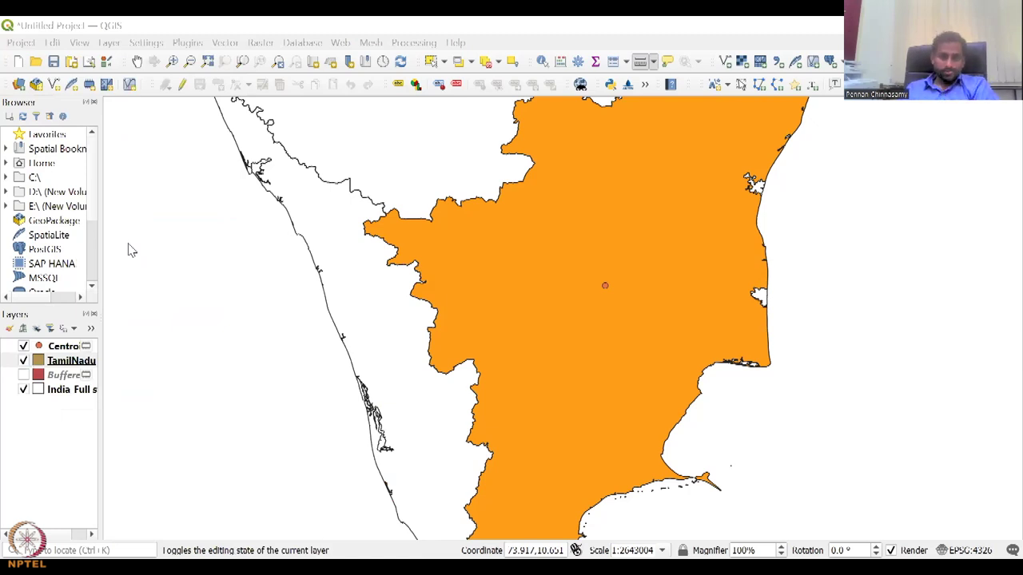
# - Examine the attribute table of the India full states layer and close it
pyautogui.rightClick(60, 389)
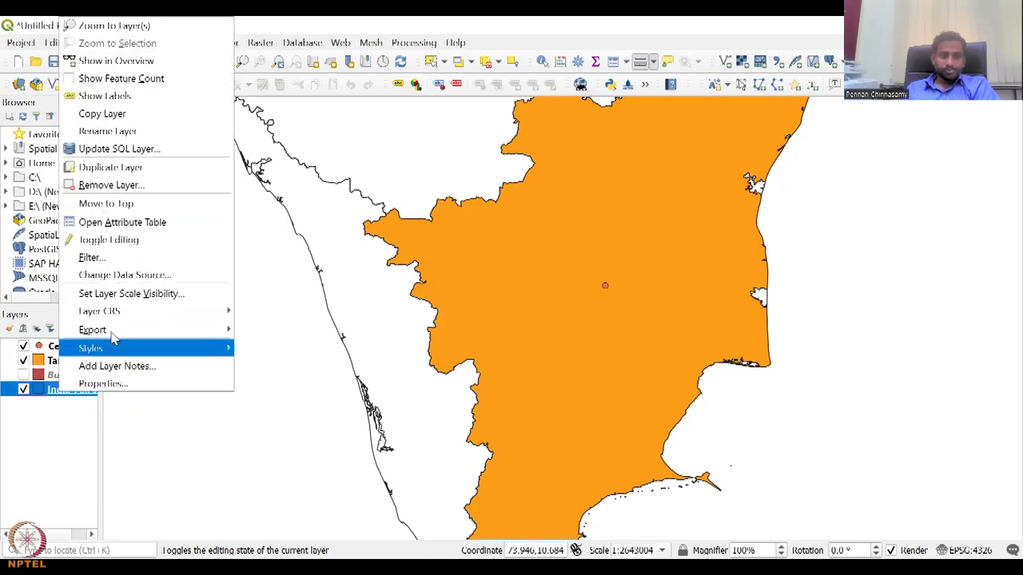
pyautogui.click(140, 231)
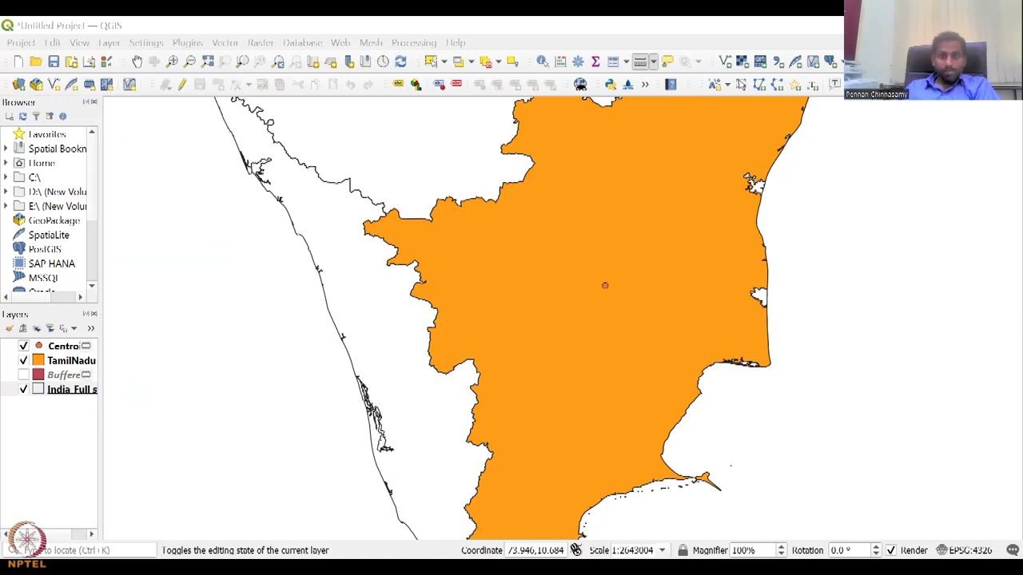
pyautogui.click(119, 103)
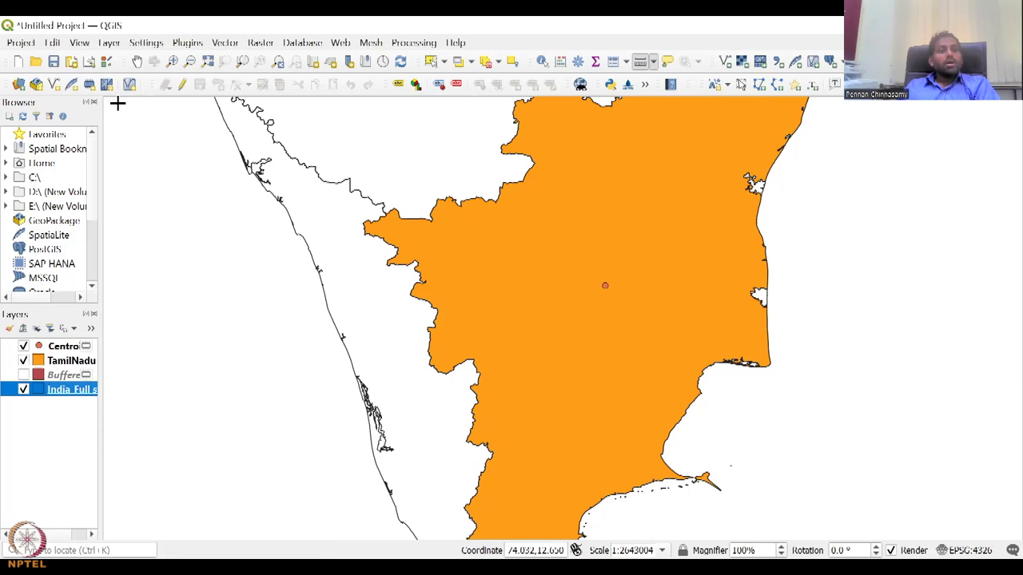
# - Add the India Districts.shp shapefile from the India_Admin folder as a vector layer
pyautogui.click(724, 61)
pyautogui.click(755, 237)
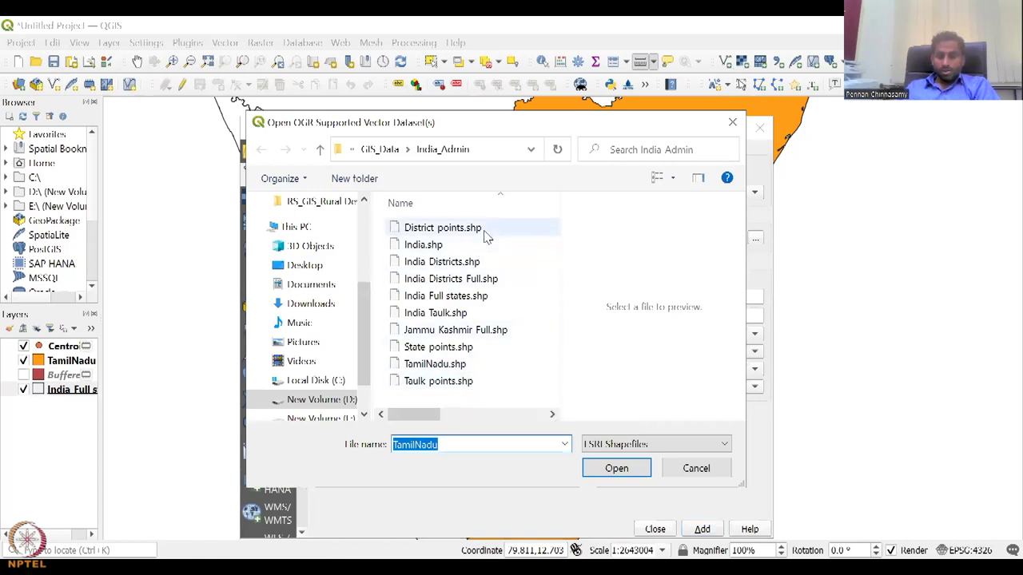
pyautogui.click(487, 263)
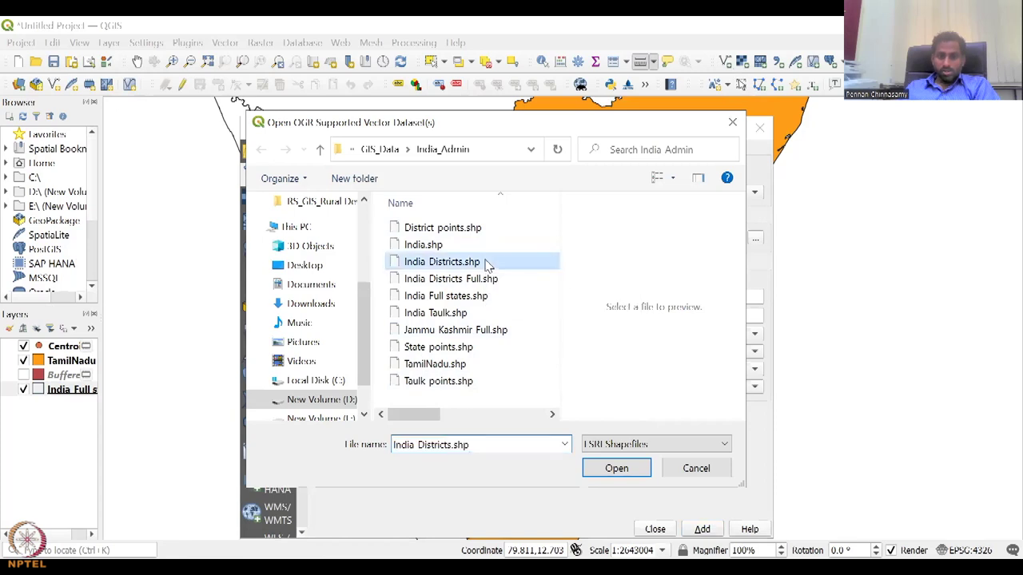
pyautogui.click(616, 471)
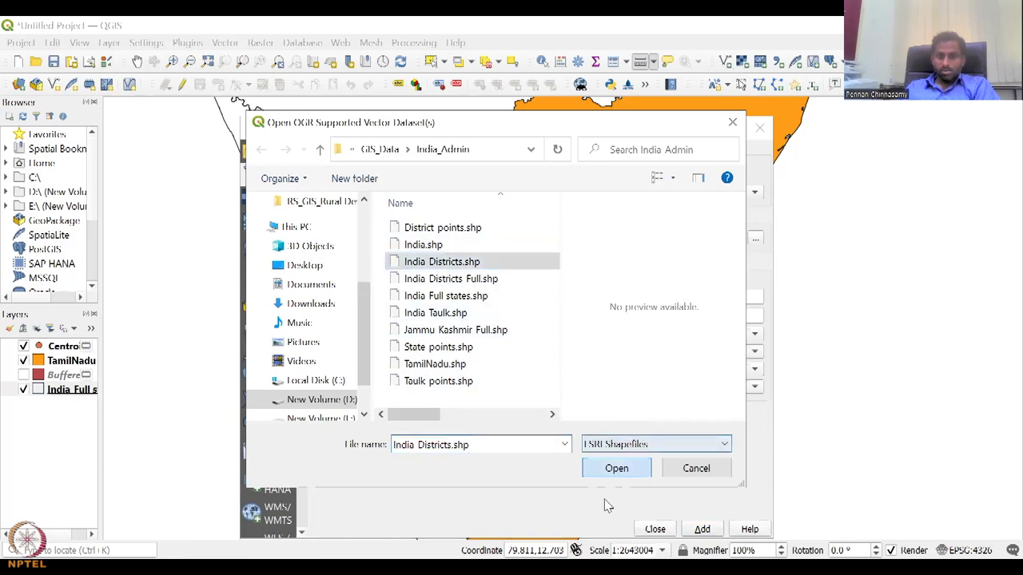
pyautogui.click(695, 530)
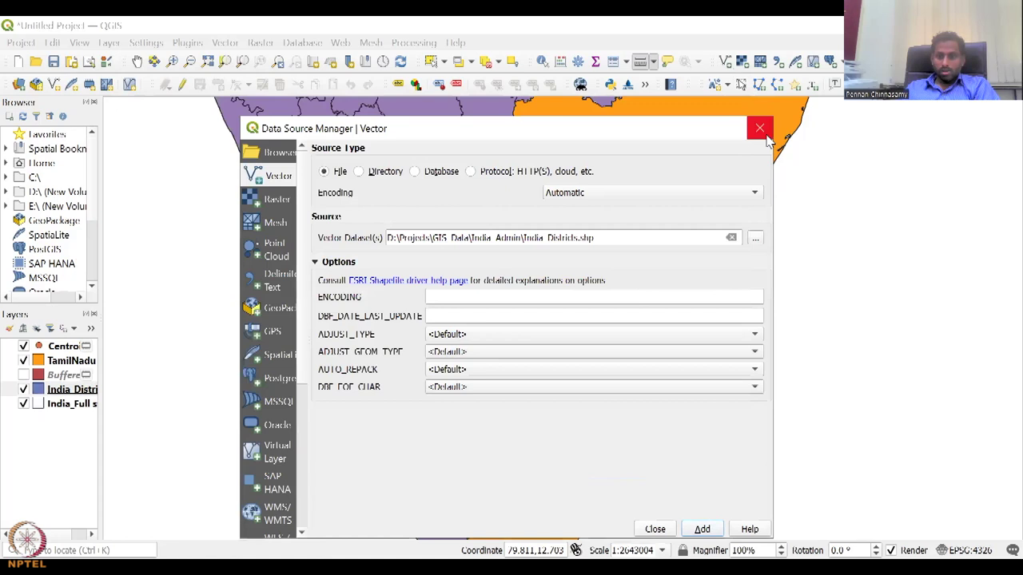
# - Select one district record in the India_Districts attribute table and hide the TamilNadu layer to locate that district on the map
pyautogui.rightClick(79, 391)
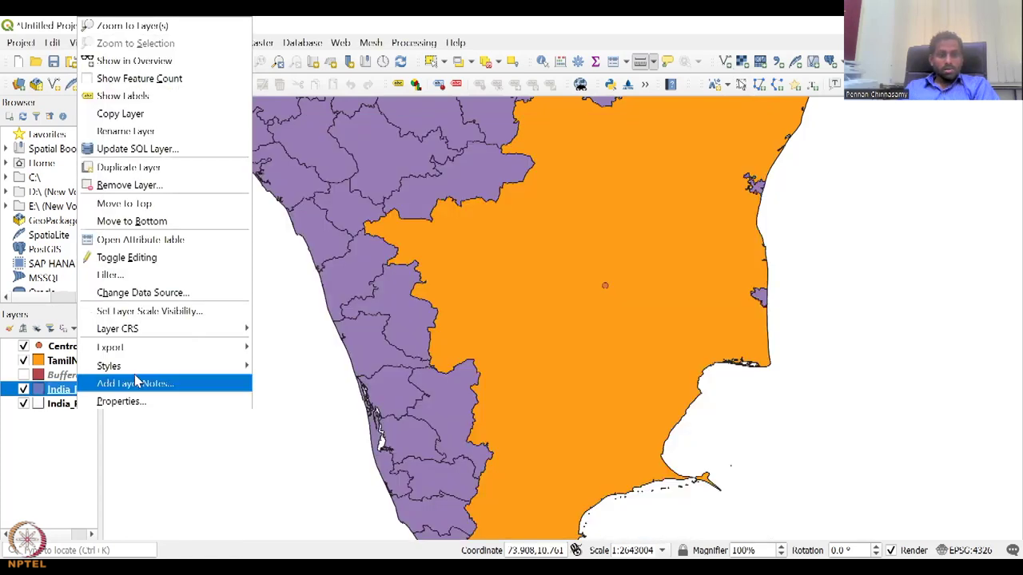
pyautogui.click(159, 247)
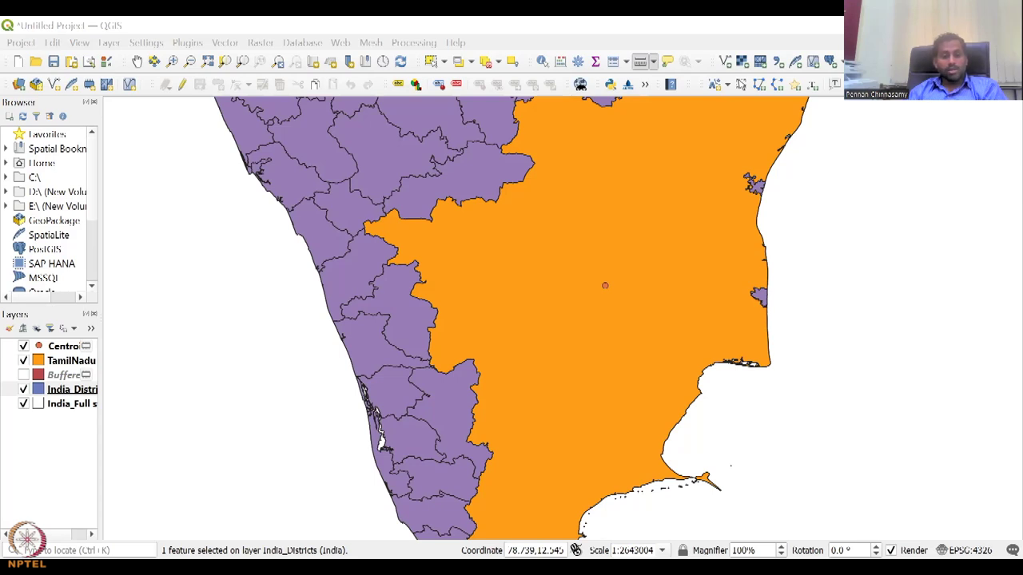
pyautogui.click(24, 361)
pyautogui.scroll(-2, 511, 313)
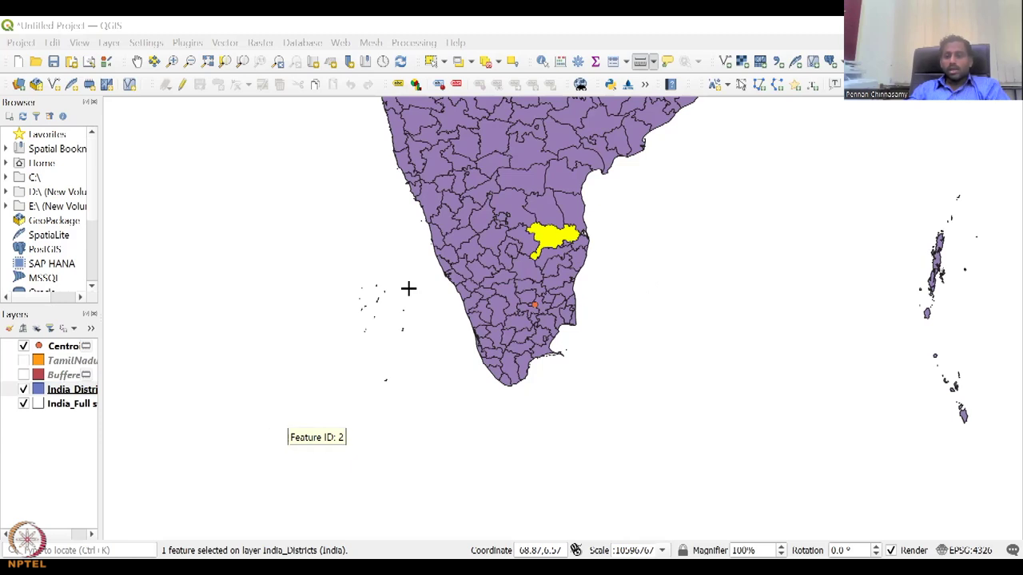
pyautogui.click(802, 323)
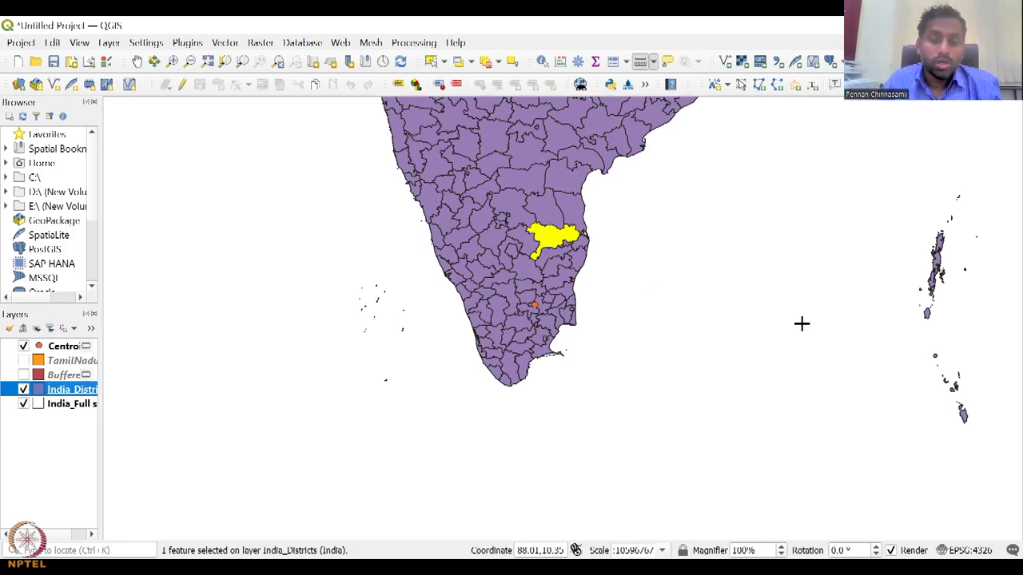
# - Hide the India_Districts layer, show the full extent of India and make the centroid layer active
pyautogui.click(23, 389)
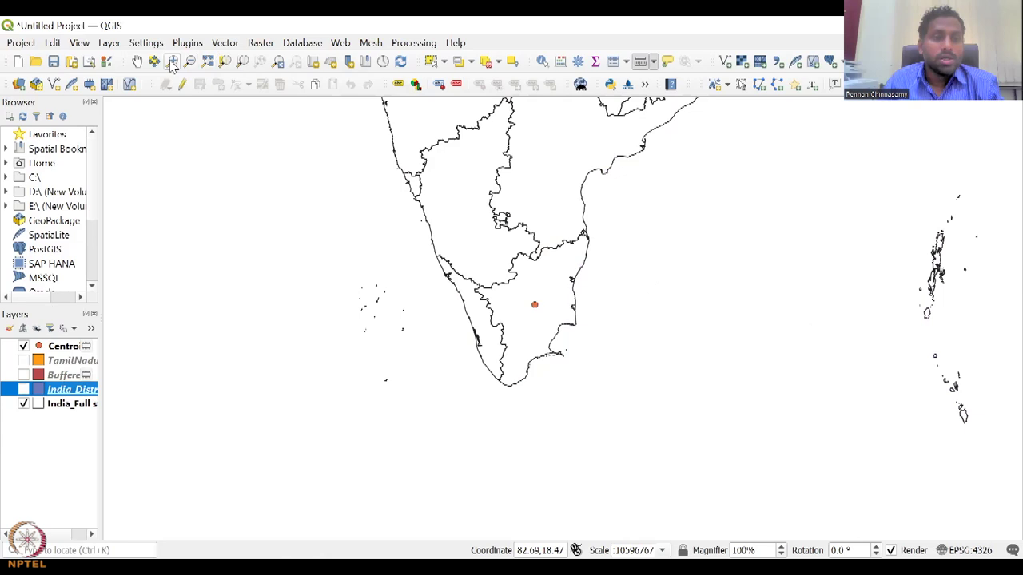
pyautogui.click(207, 62)
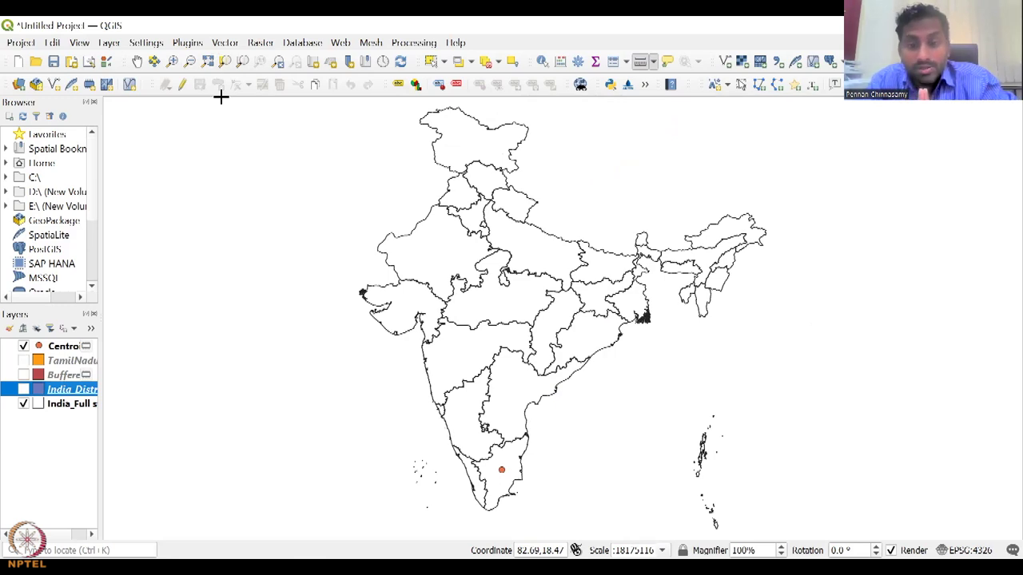
pyautogui.click(71, 348)
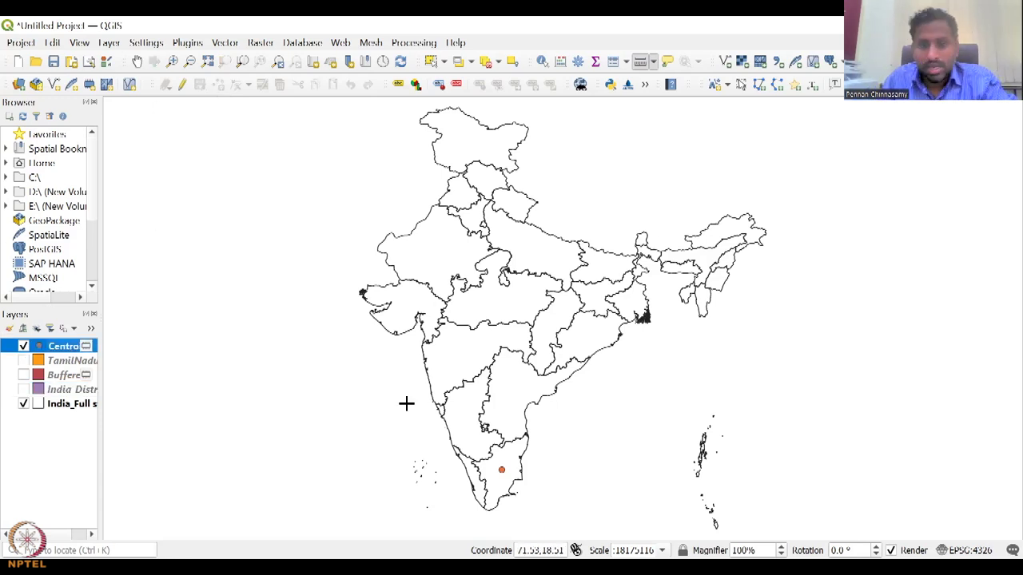
# - Start a distance measurement at the Tamil Nadu centroid point and set the measurement units to kilometers
pyautogui.scroll(2, 499, 473)
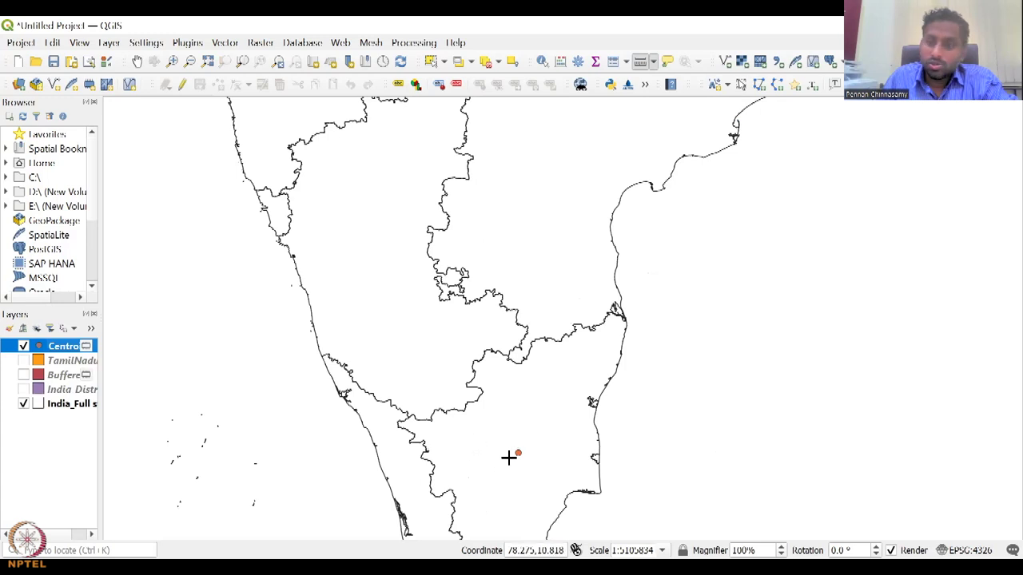
pyautogui.scroll(1, 512, 457)
pyautogui.scroll(1, 513, 457)
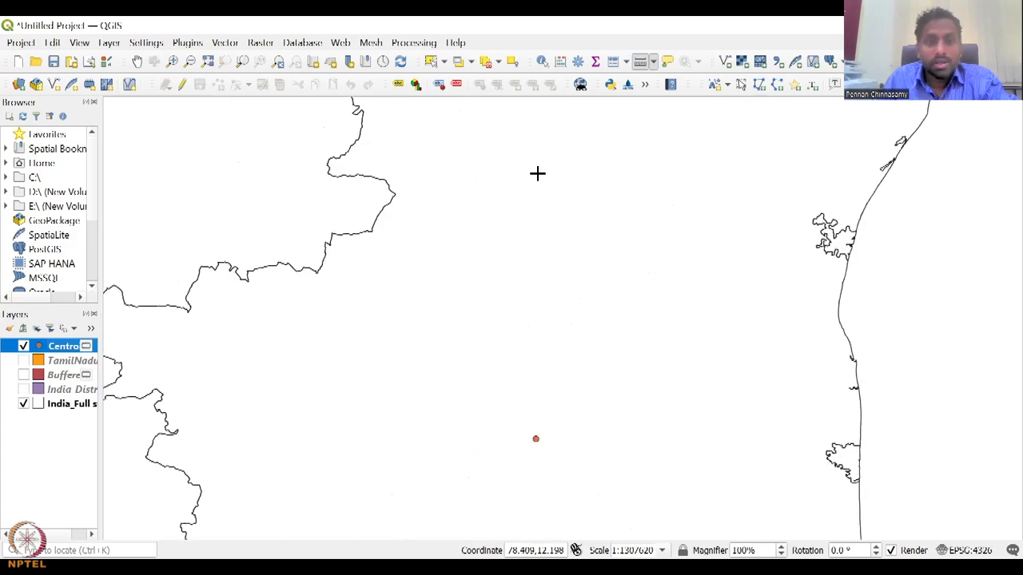
pyautogui.click(640, 61)
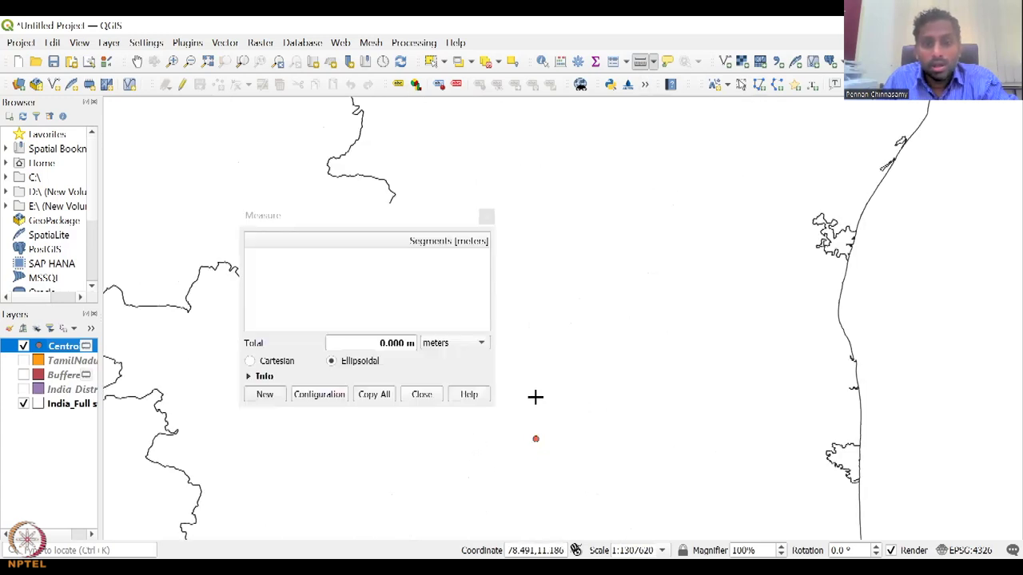
pyautogui.click(536, 439)
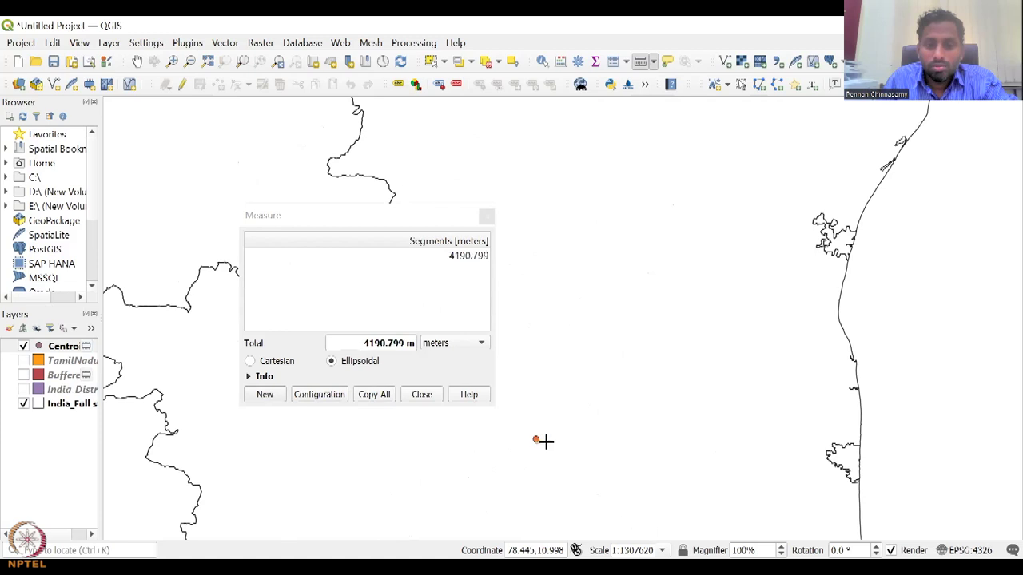
pyautogui.click(469, 345)
pyautogui.click(458, 361)
# - Cancel the current measurement and start a new line precisely at the centroid point to gauge distances around it
pyautogui.scroll(3, 530, 438)
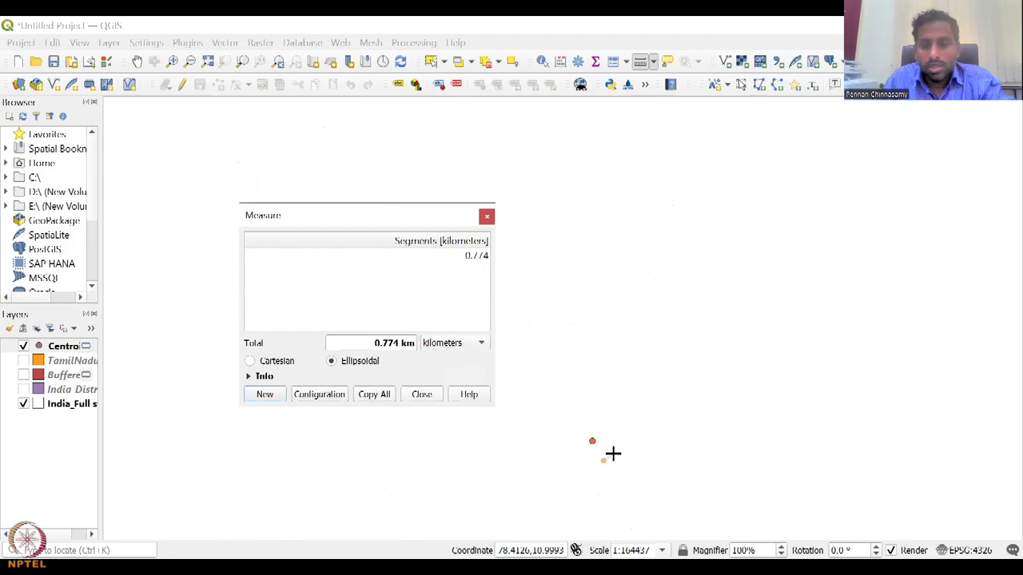
pyautogui.press('Escape')
pyautogui.scroll(2, 595, 442)
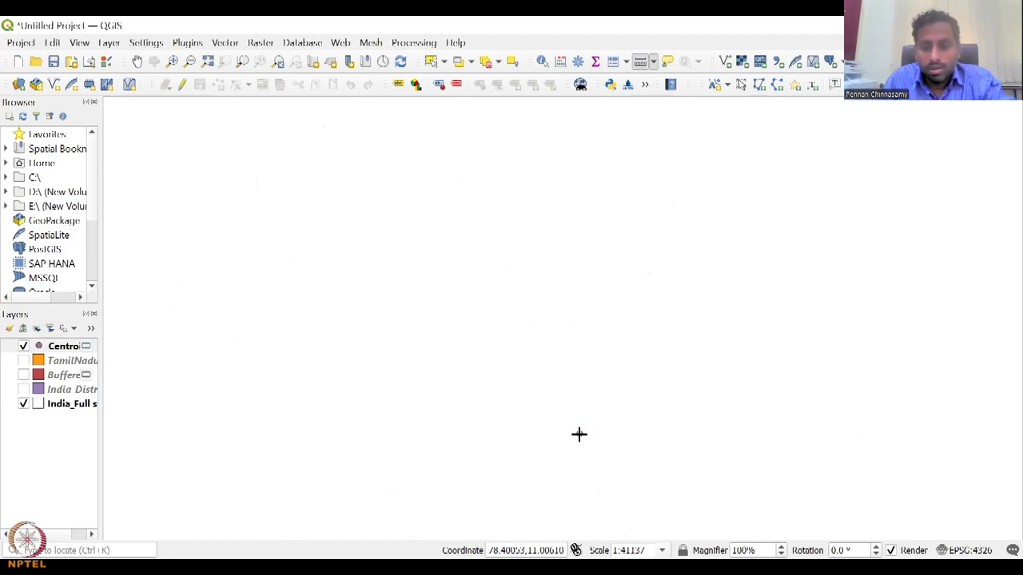
pyautogui.click(579, 434)
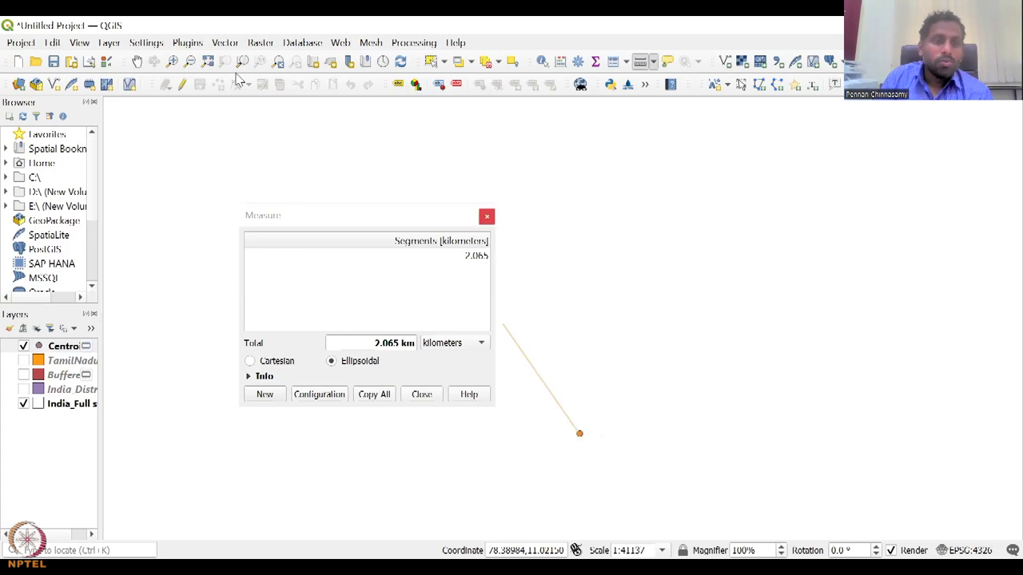
# - Buffer the Centroids layer by 0.01 degrees into a temporary layer and move the Centroids layer above it
pyautogui.click(225, 42)
pyautogui.moveTo(237, 59)
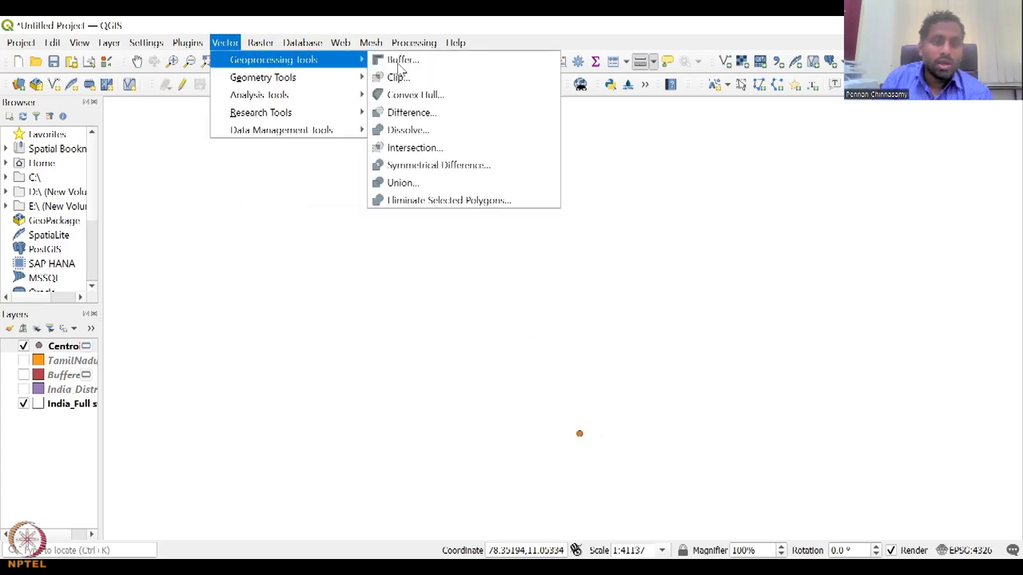
pyautogui.click(415, 64)
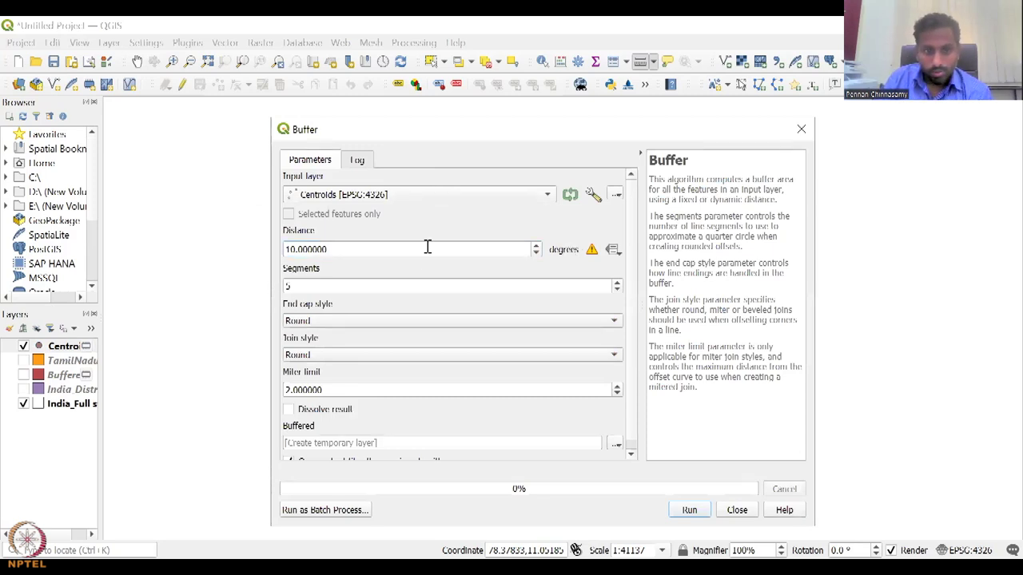
pyautogui.click(535, 254)
pyautogui.doubleClick(482, 247)
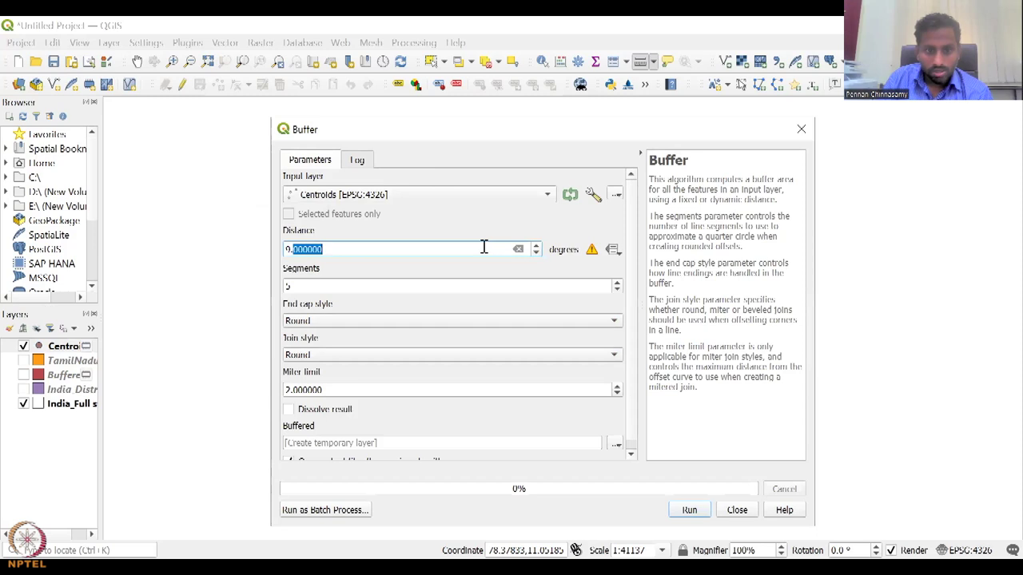
pyautogui.press('BackSpace')
pyautogui.write('1')
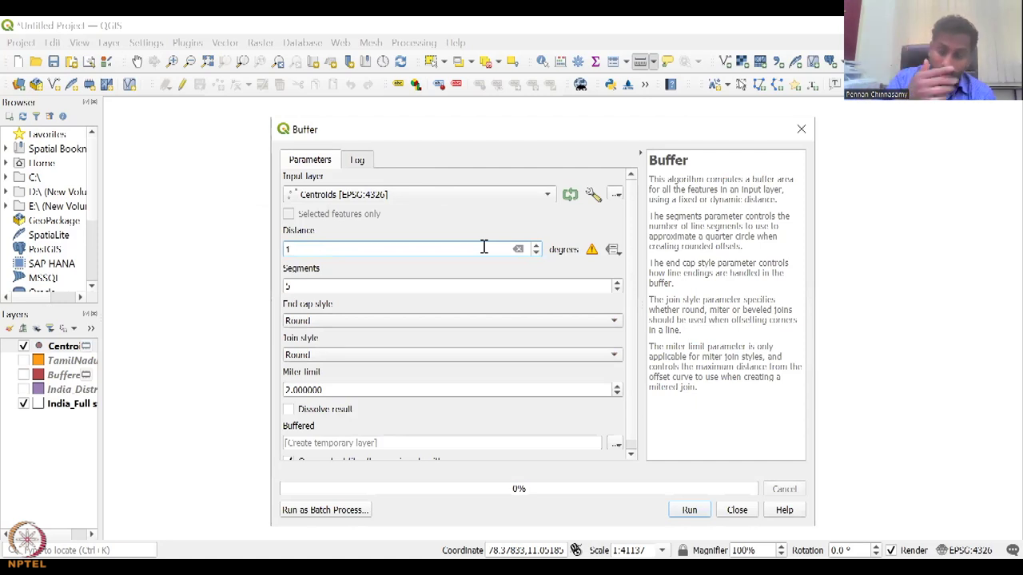
pyautogui.press('BackSpace')
pyautogui.write('.0')
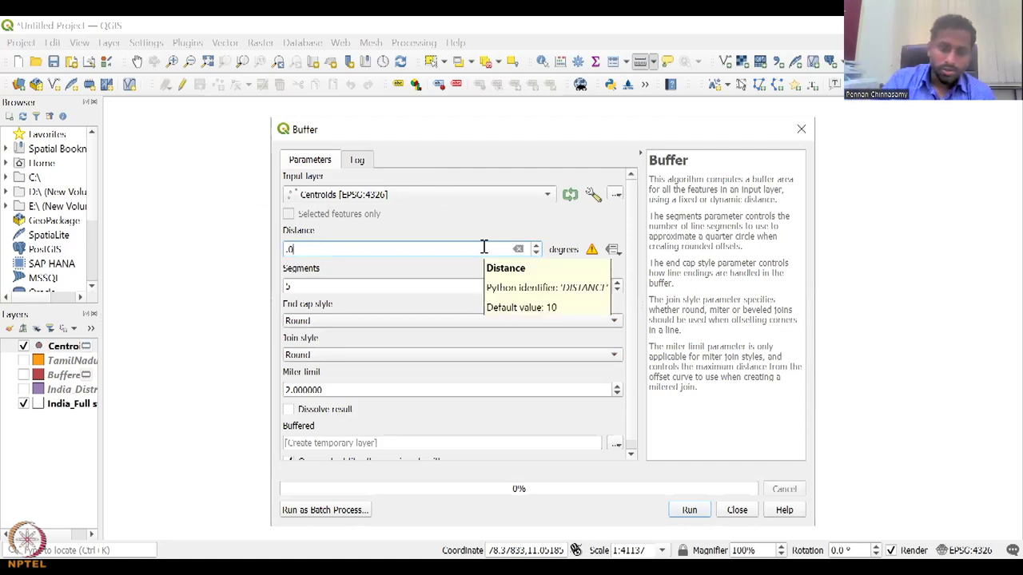
pyautogui.write('1')
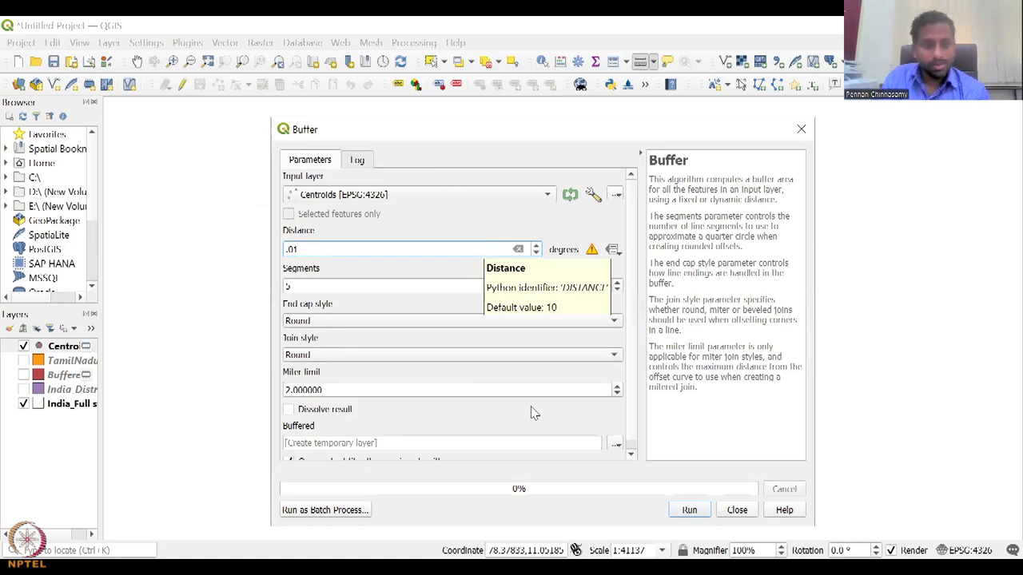
pyautogui.click(675, 510)
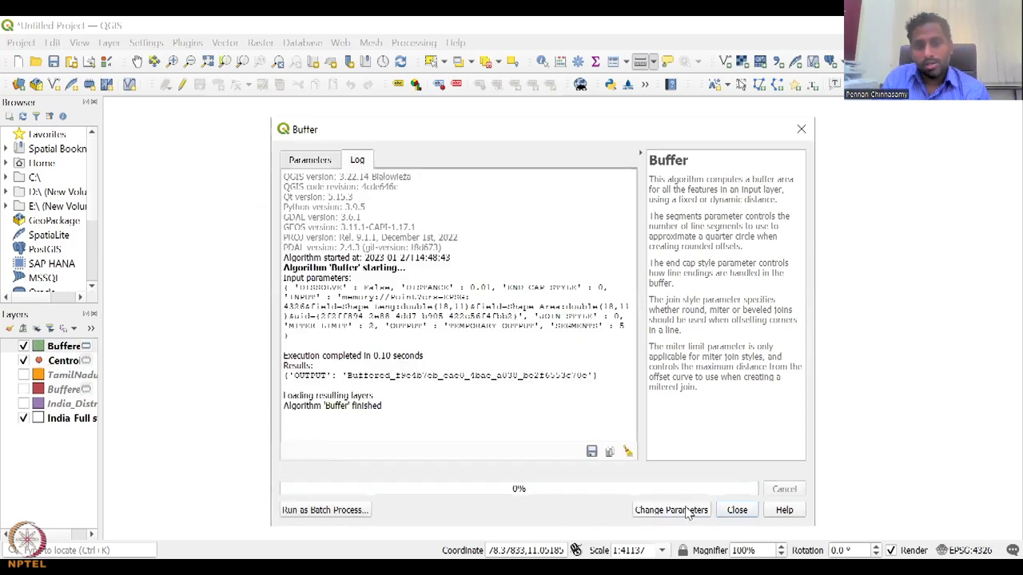
pyautogui.click(738, 511)
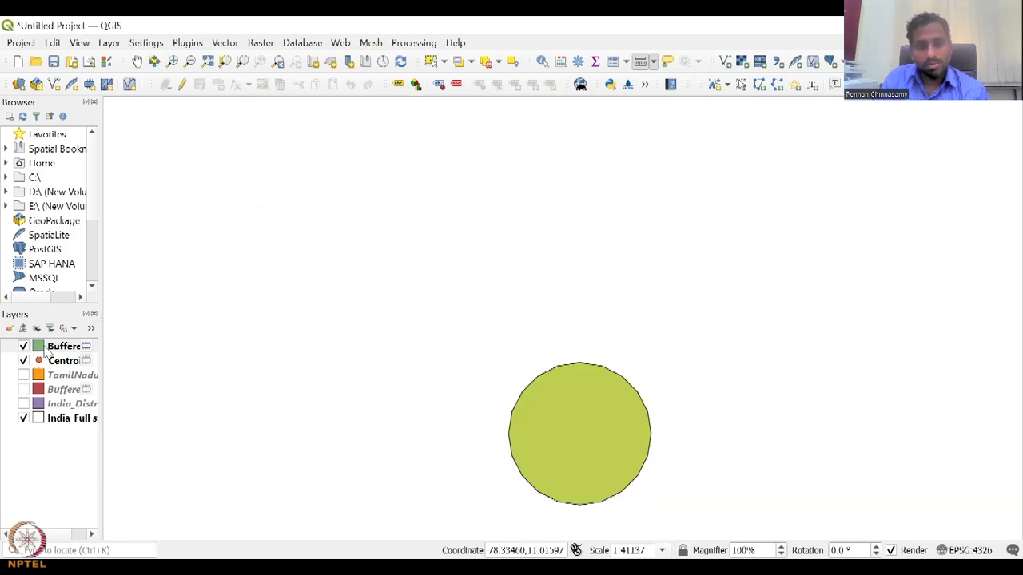
pyautogui.moveTo(69, 363); pyautogui.dragTo(65, 345)
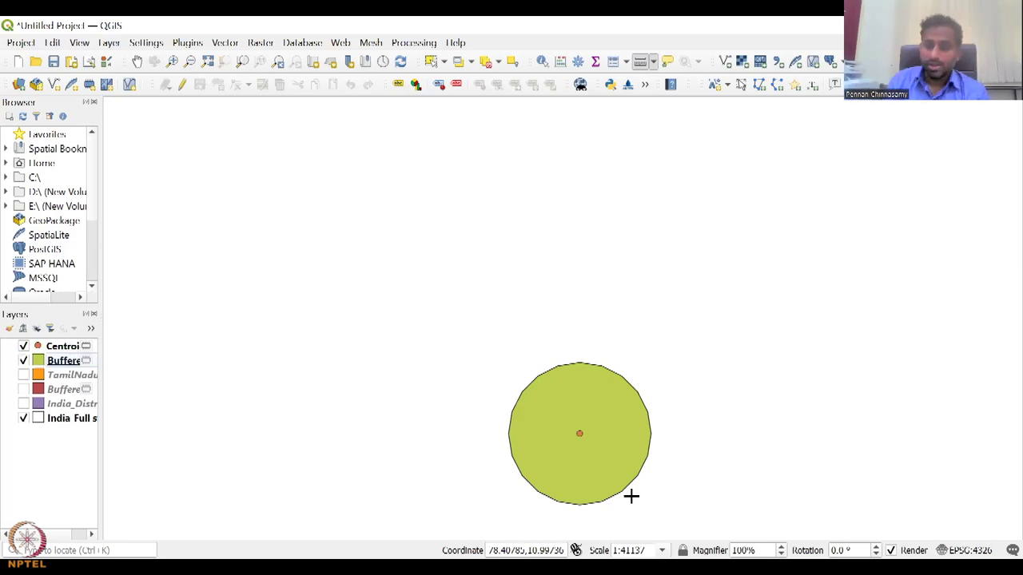
# - Start a distance measurement from the centroid outward across the new buffer and switch to the QGIS Platform presentation slides
pyautogui.click(580, 432)
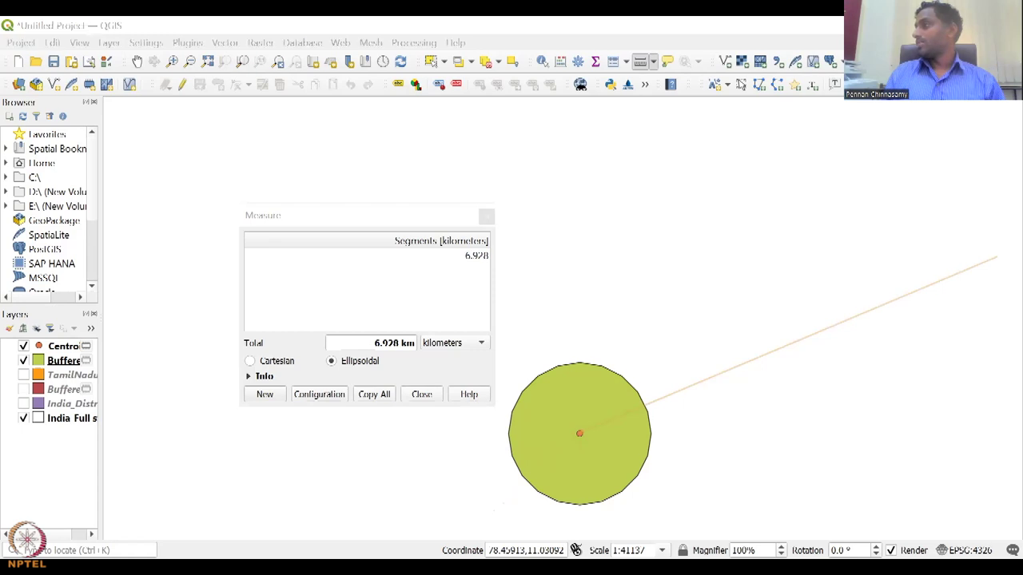
pyautogui.hotkey('alt', 'Tab')
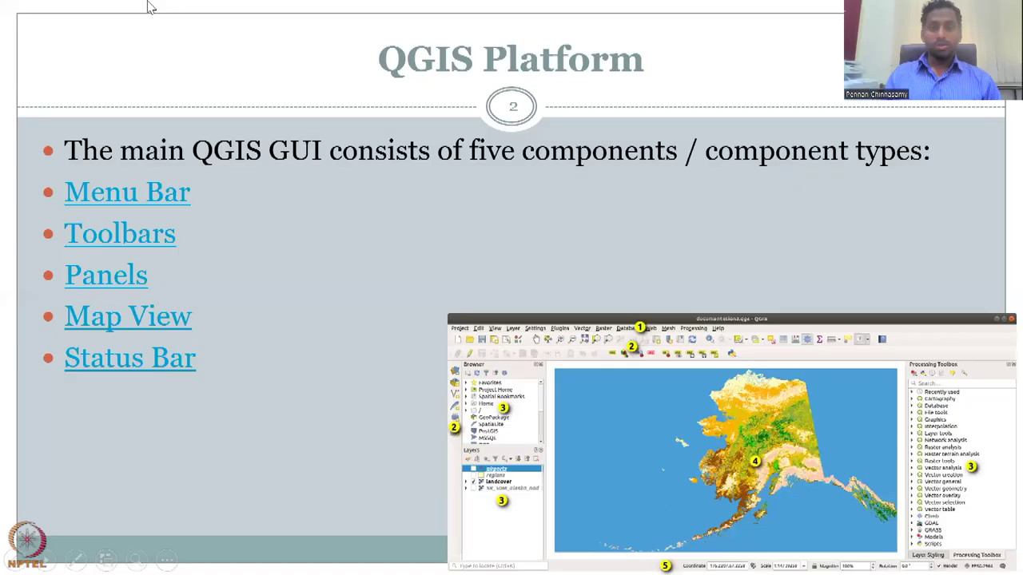